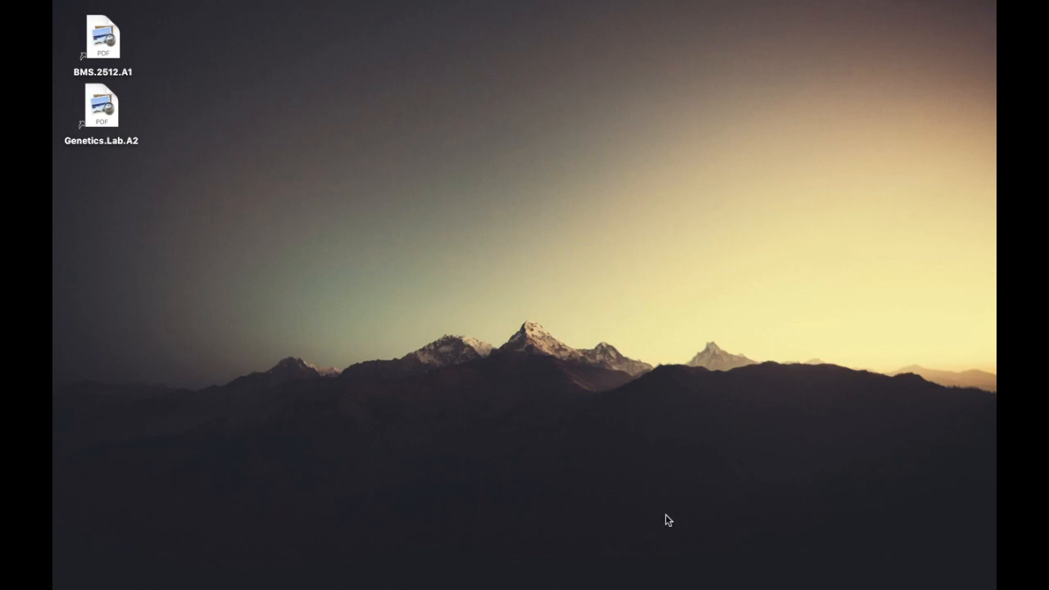
Reveal the macOS Dock showing the Microsoft Excel icon
mouse_move(666, 583)
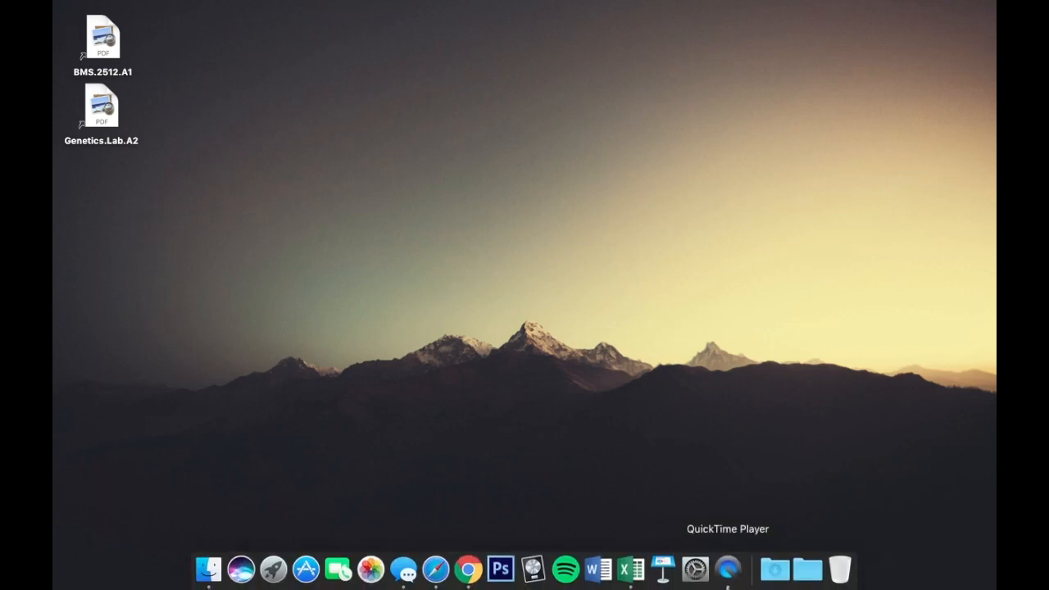
Launch Excel, open 2512.lec2.ss, and review the Tech Score values on the Discrete sheet
left_click(631, 574)
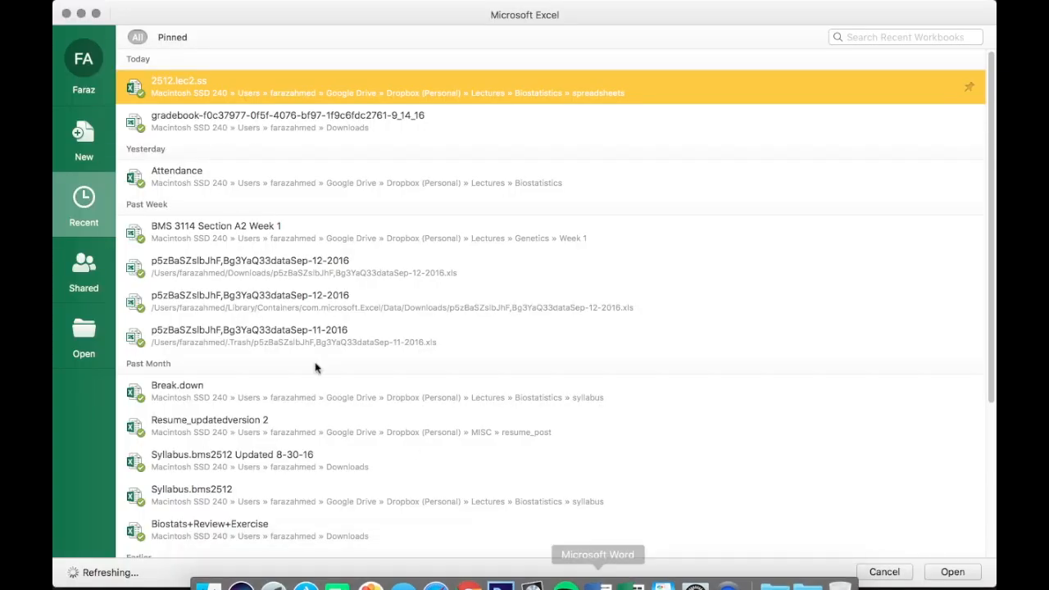
double_click(164, 81)
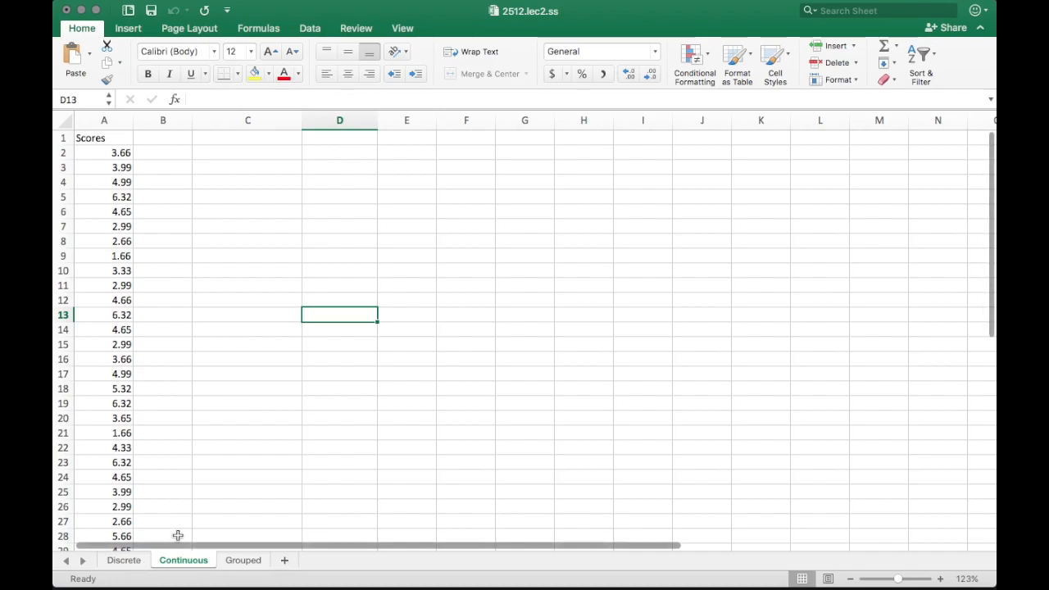
left_click(129, 562)
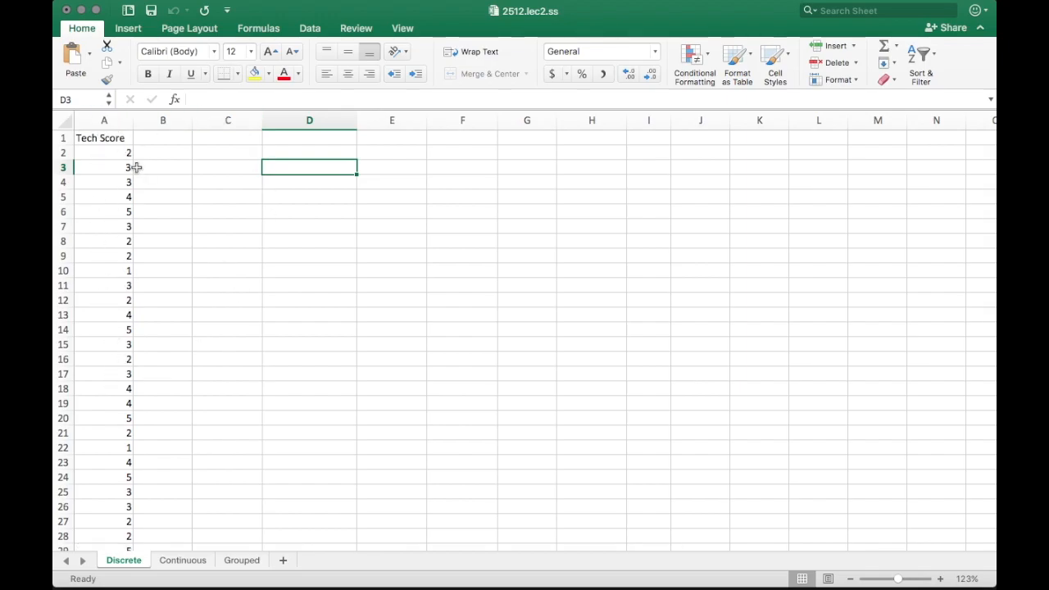
scroll(181, 264, "down", 5)
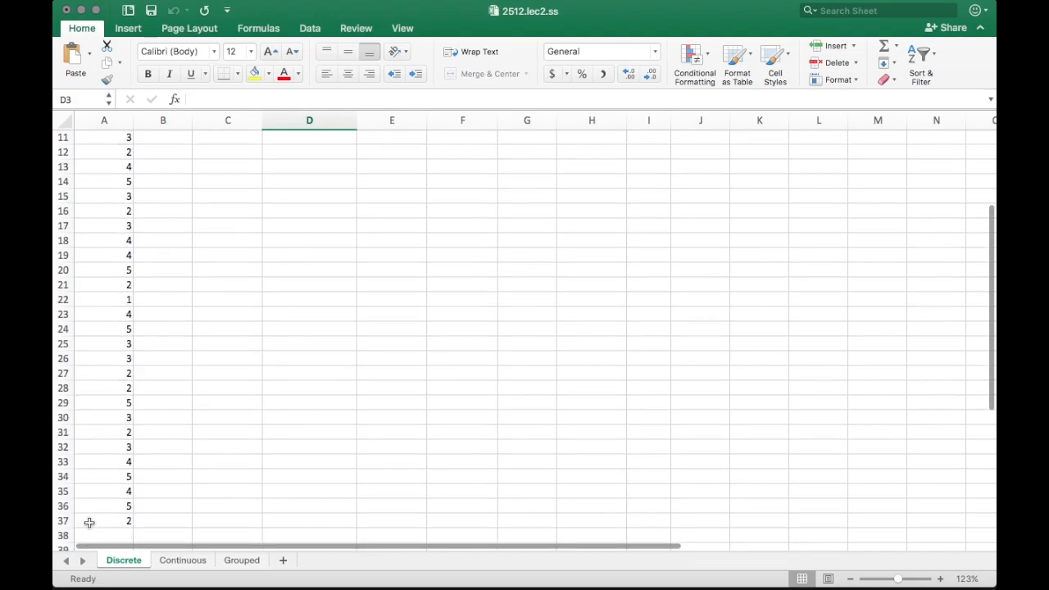
scroll(205, 304, "up", 5)
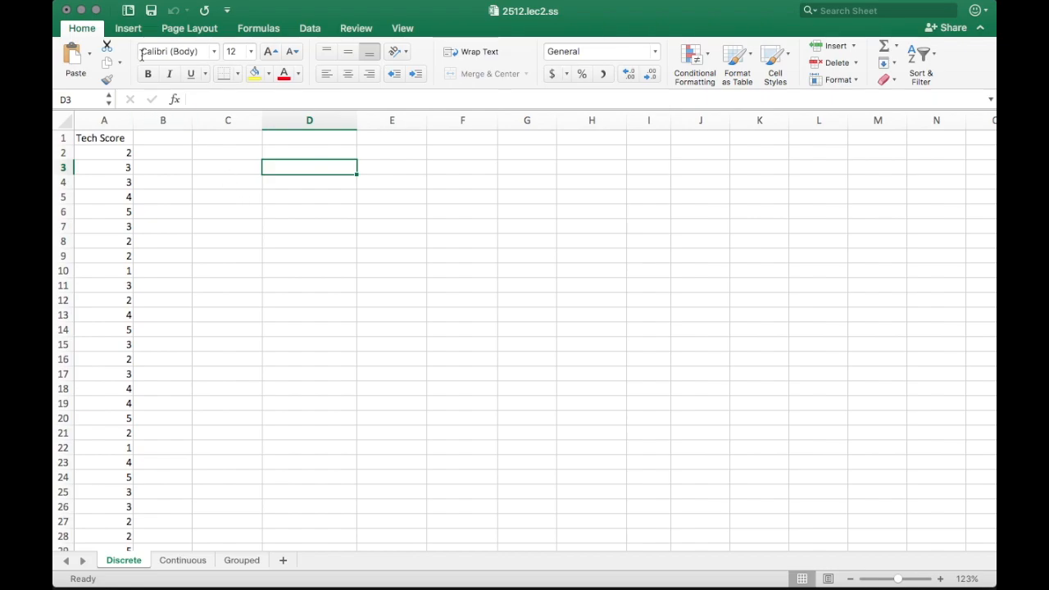
Insert a PivotTable from range A1:A37, placed on the existing Discrete sheet at cell D3
left_click(129, 30)
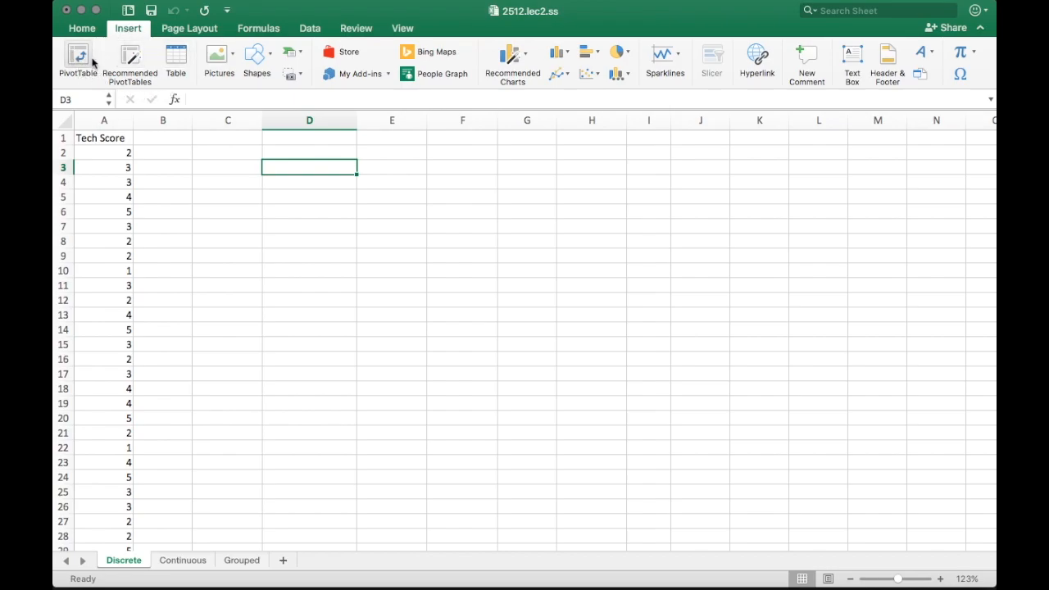
mouse_move(427, 5)
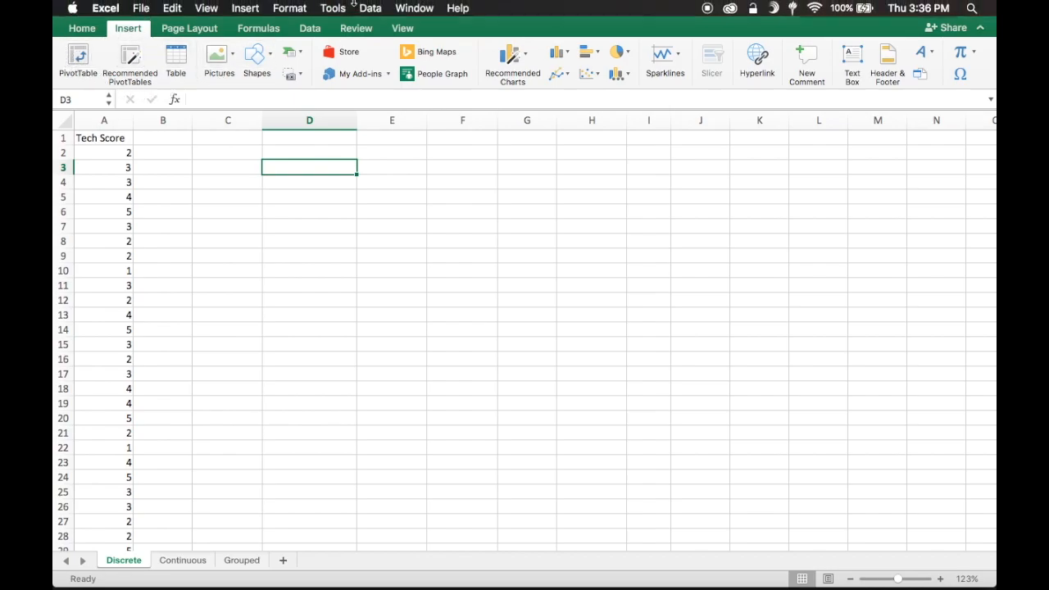
left_click(458, 8)
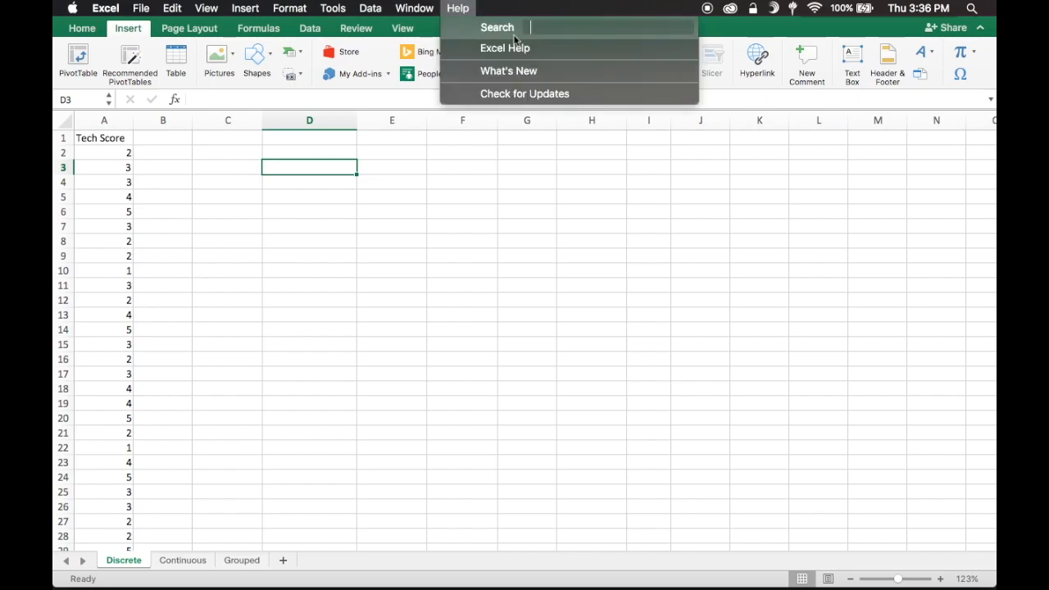
left_click(506, 211)
left_click(77, 58)
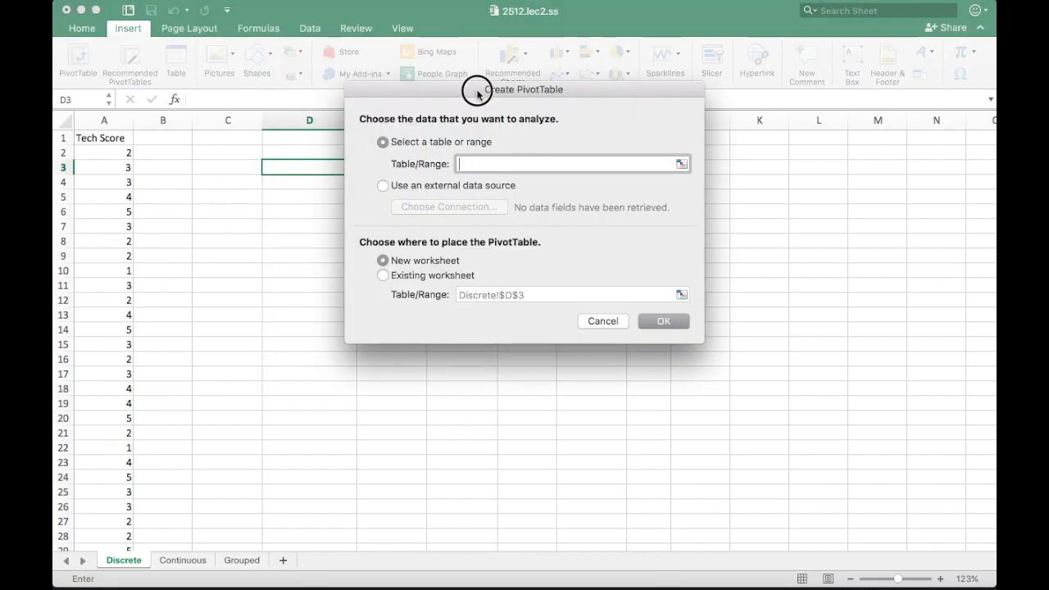
left_click_drag(478, 93, 592, 133)
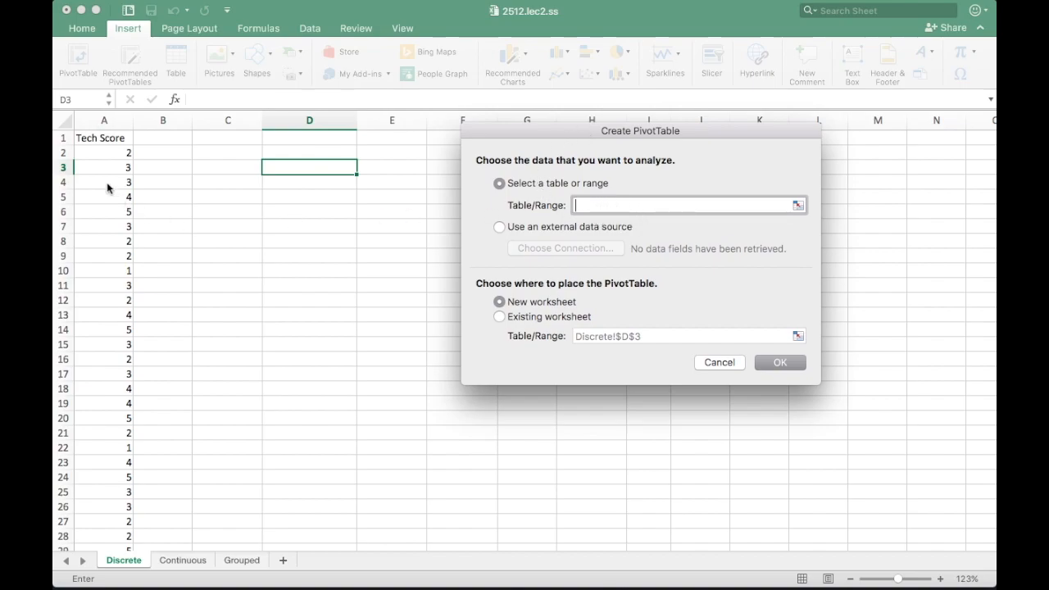
left_click_drag(99, 141, 104, 458)
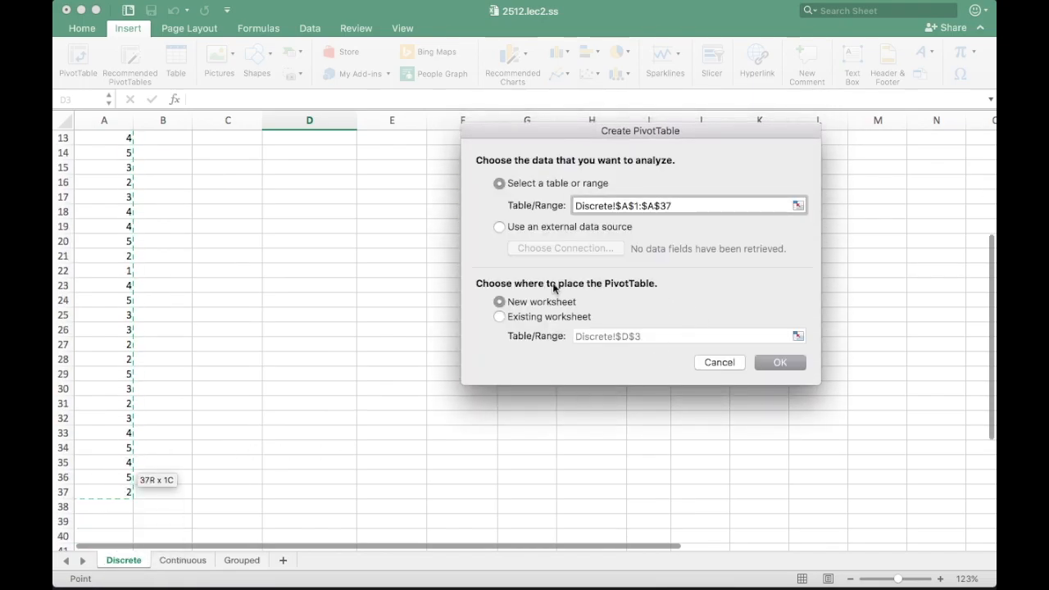
left_click(499, 317)
left_click(780, 362)
scroll(484, 298, "up", 2)
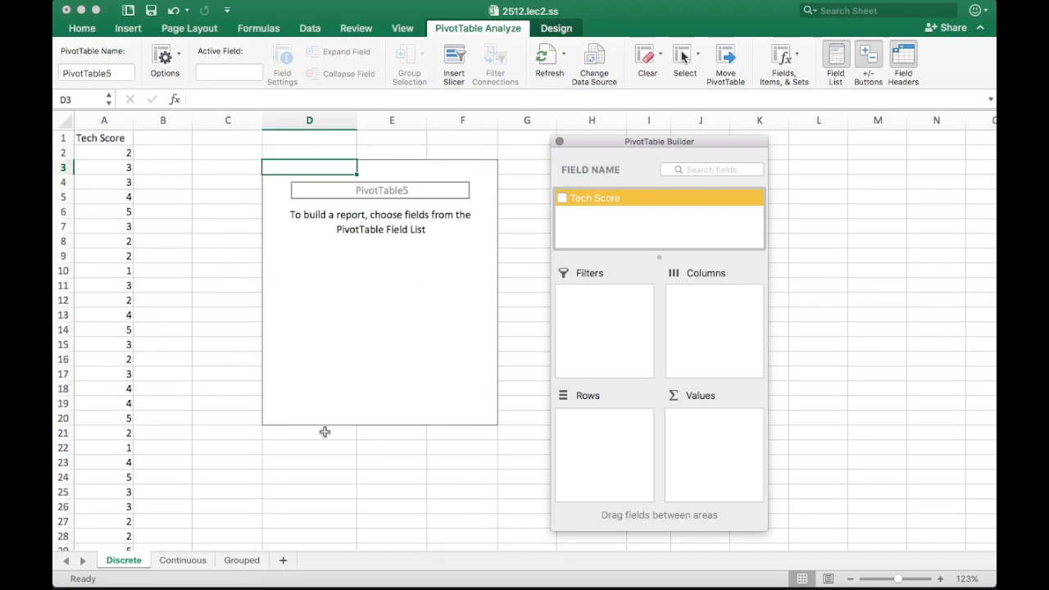
Put Tech Score in the pivot's Rows area, listing scores 1–5 above a Grand Total
mouse_move(598, 145)
left_mouse_down()
mouse_move(639, 145)
mouse_move(591, 139)
left_mouse_up()
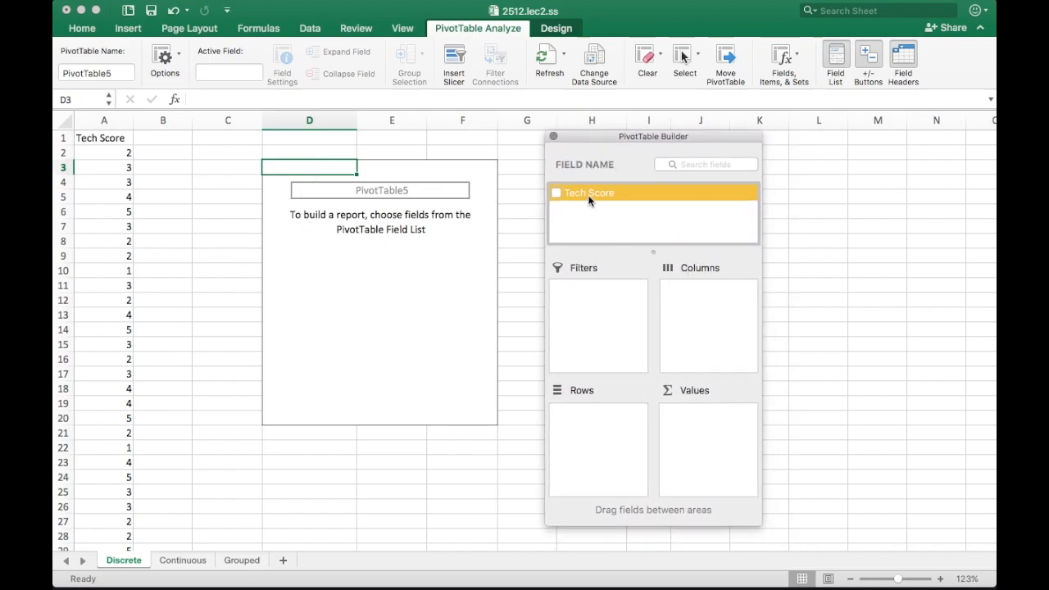
left_click_drag(621, 140, 618, 136)
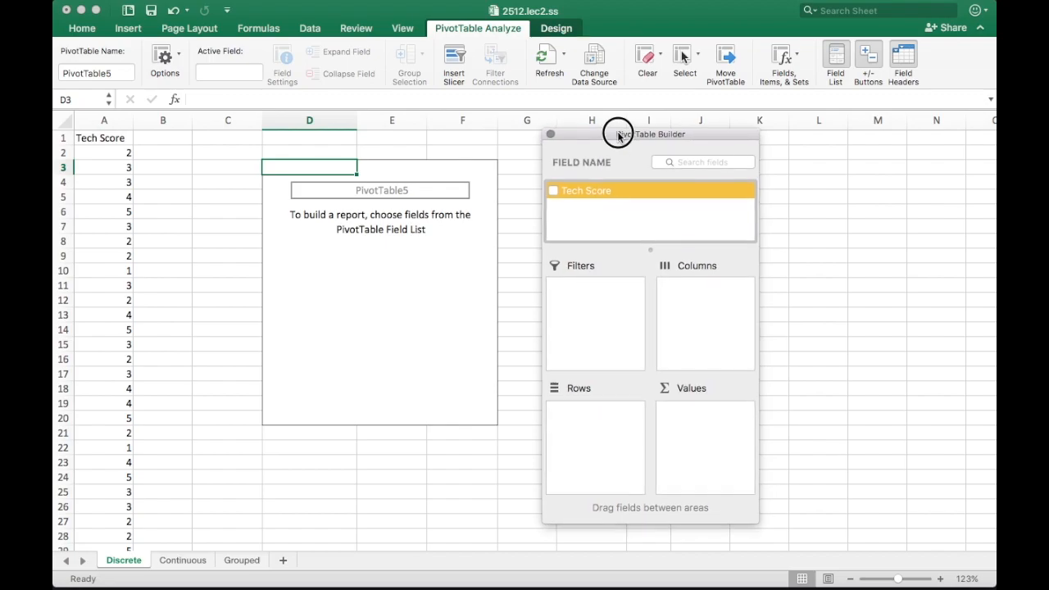
left_click_drag(588, 194, 603, 456)
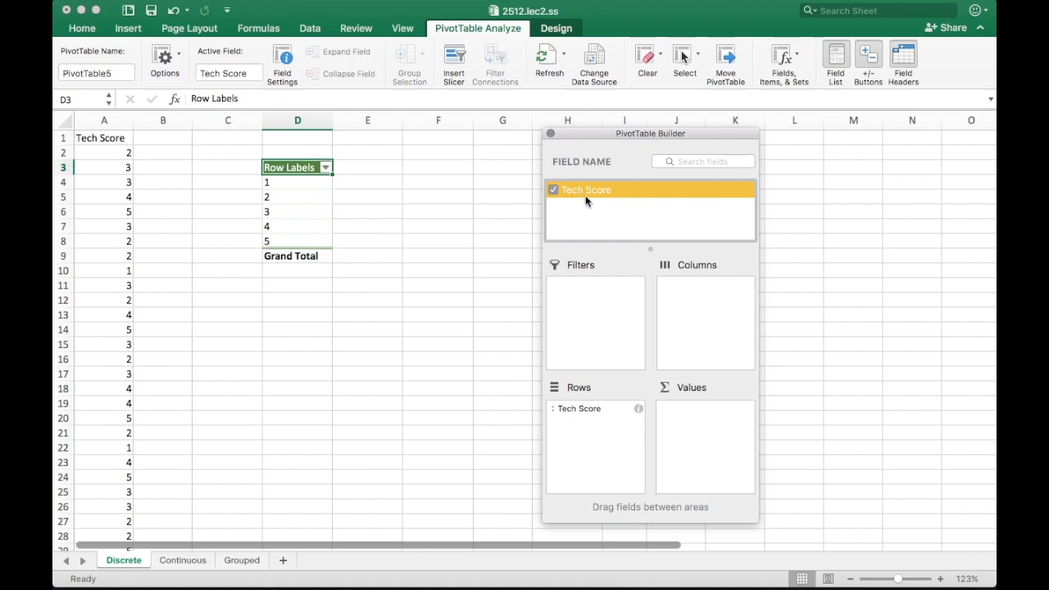
Add Tech Score to Values, showing sums 2, 20, 30, 28, 35 totalling 115, and inspect them
left_click_drag(586, 195, 729, 421)
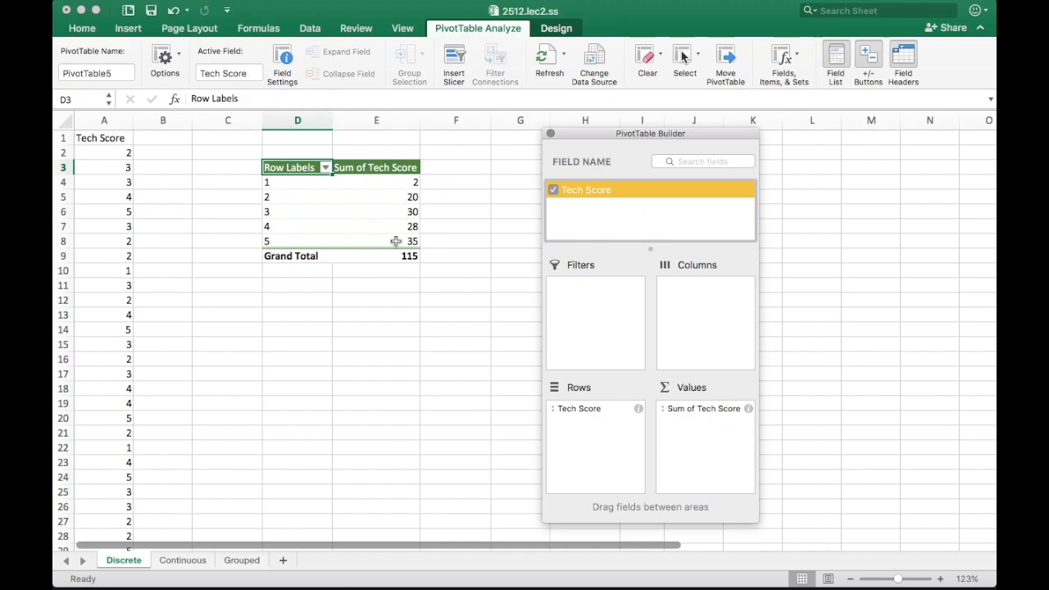
left_click(367, 181)
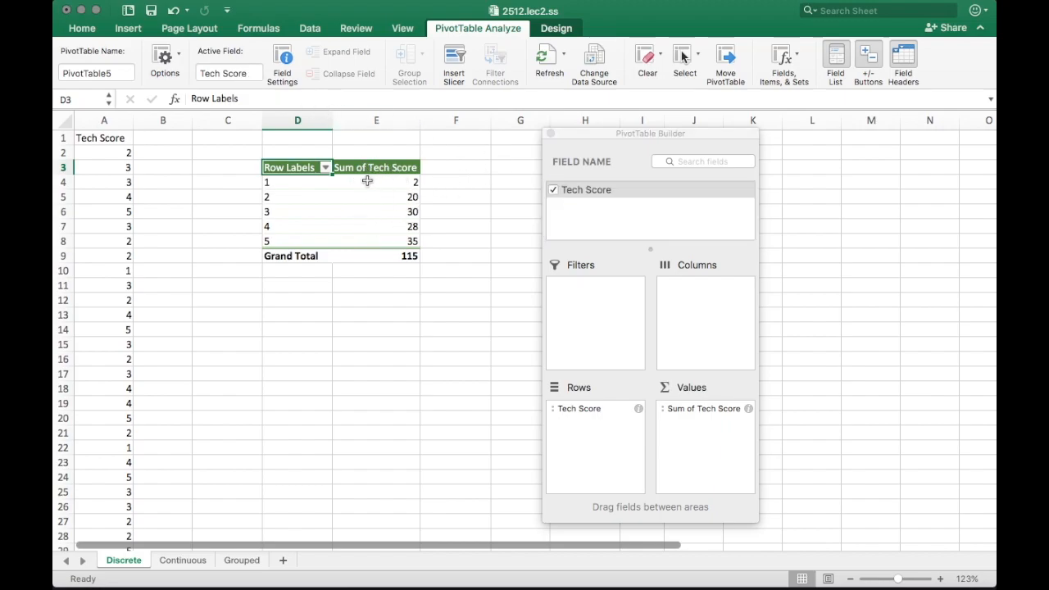
left_click(363, 182)
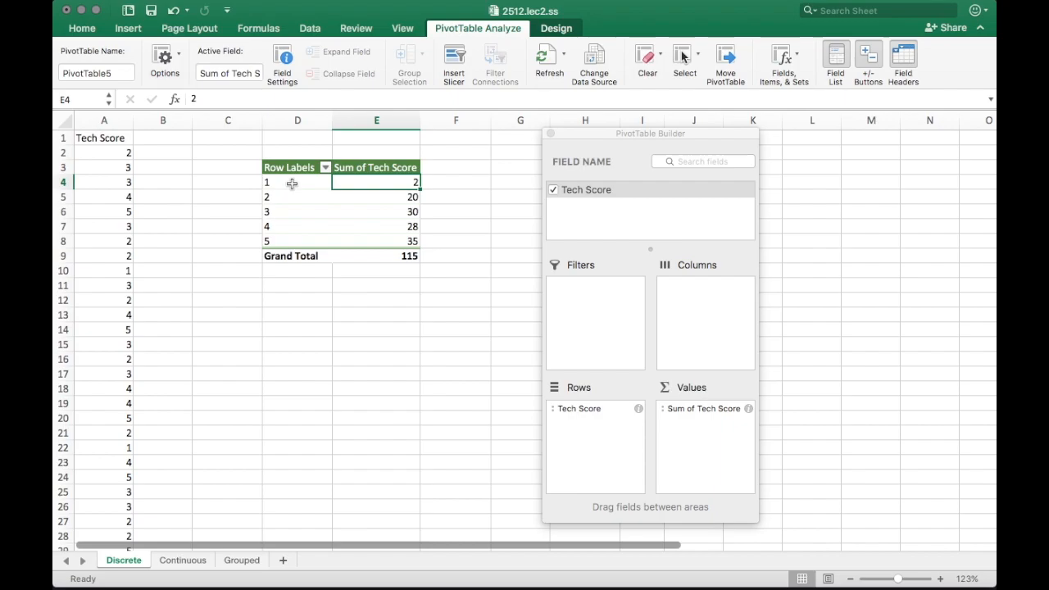
left_click(292, 184)
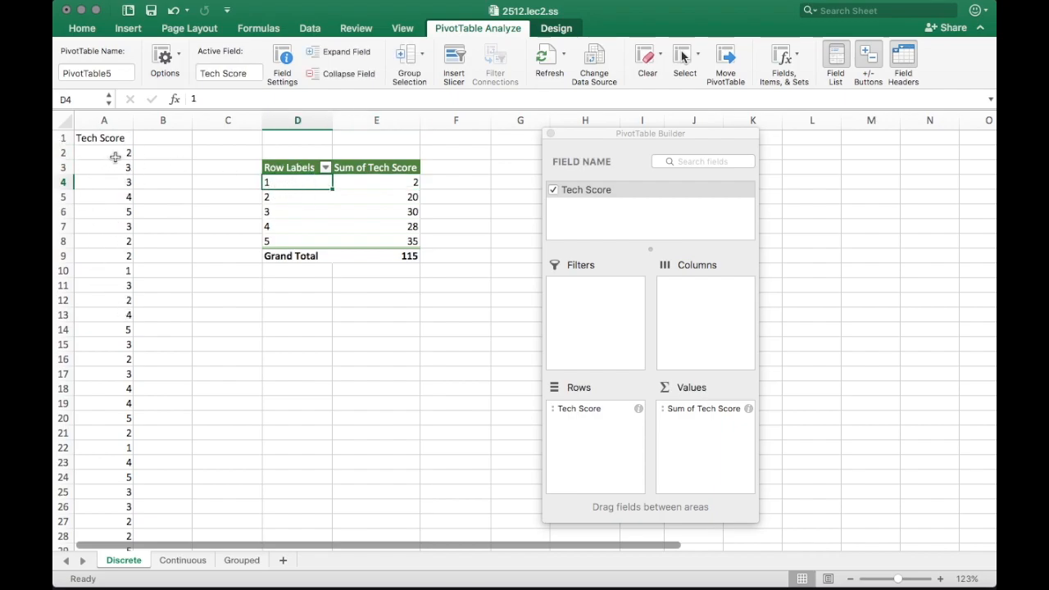
left_click(278, 194)
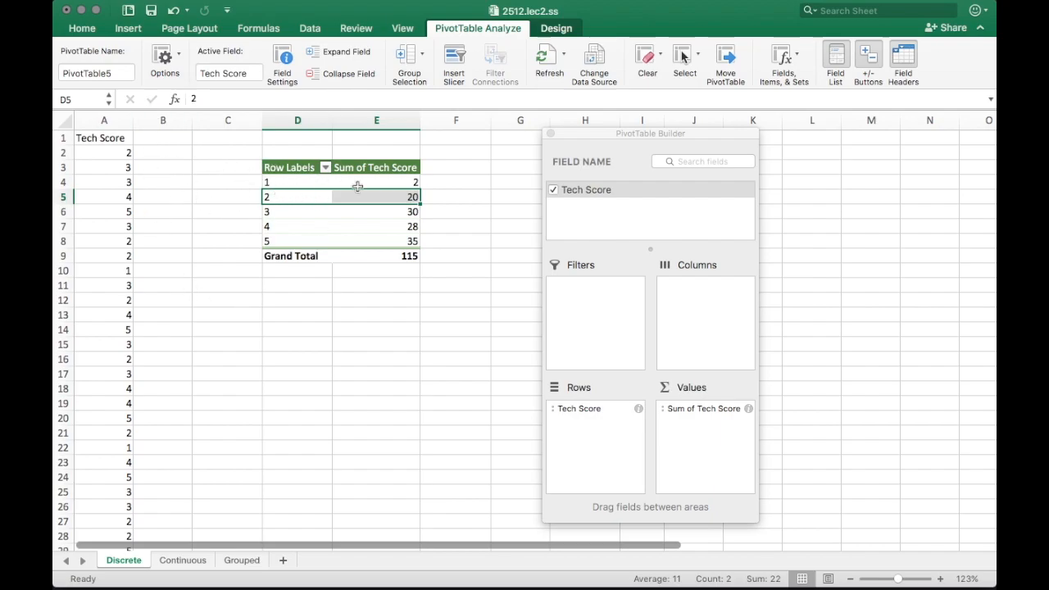
left_click(282, 212)
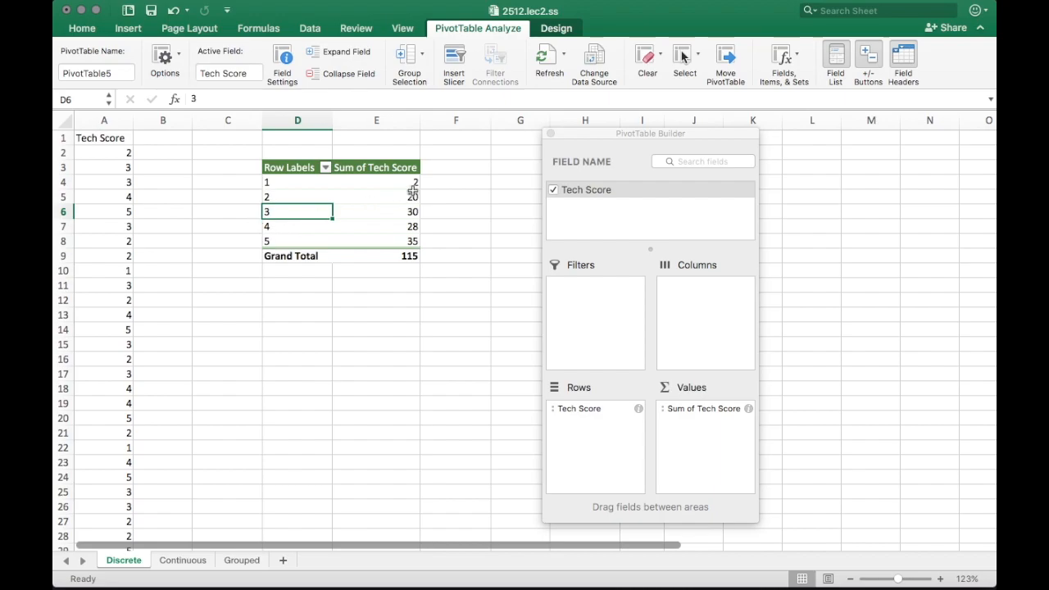
Change the Sum of Tech Score field to summarize by Count in Field Settings
left_click(678, 414)
left_click(698, 412)
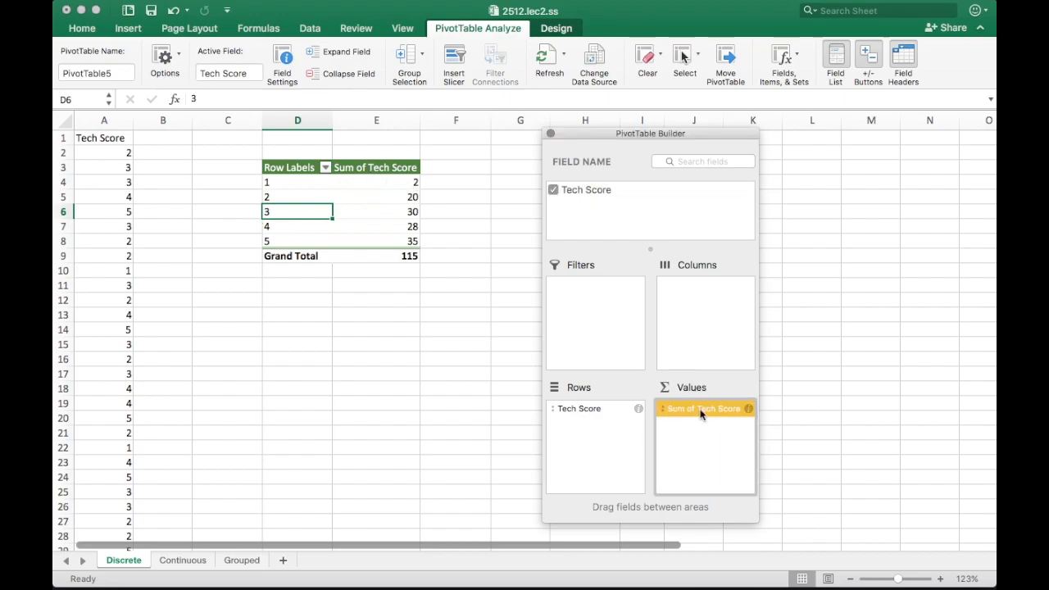
right_click(684, 408)
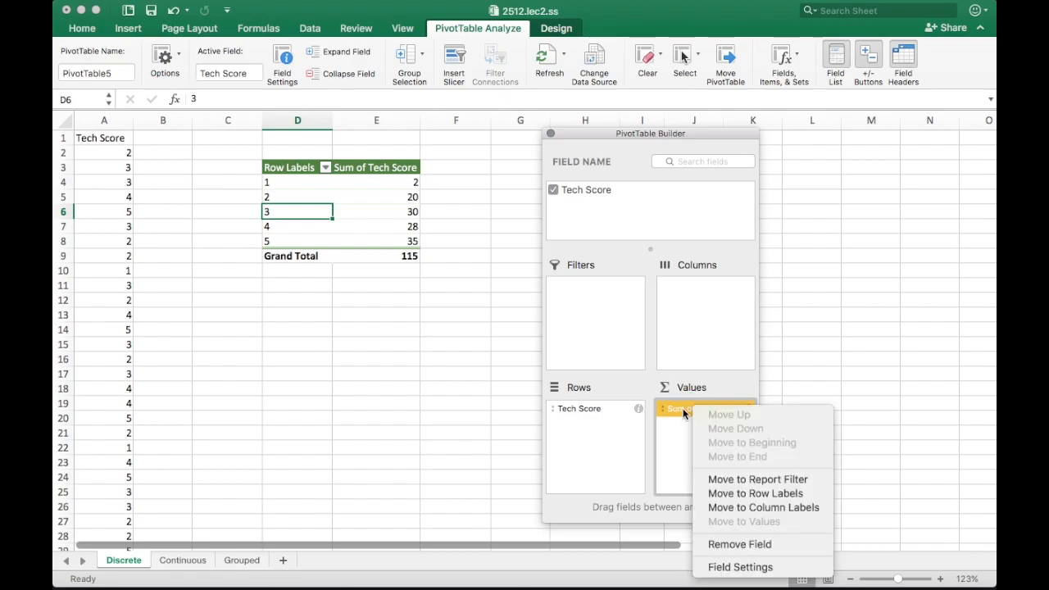
left_click(679, 423)
right_click(701, 414)
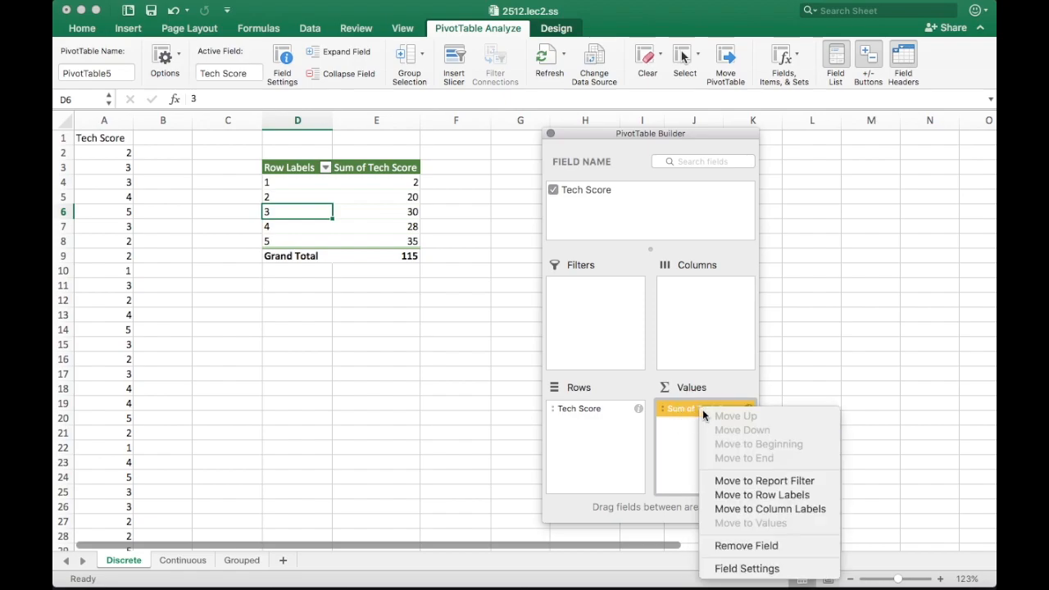
left_click(738, 576)
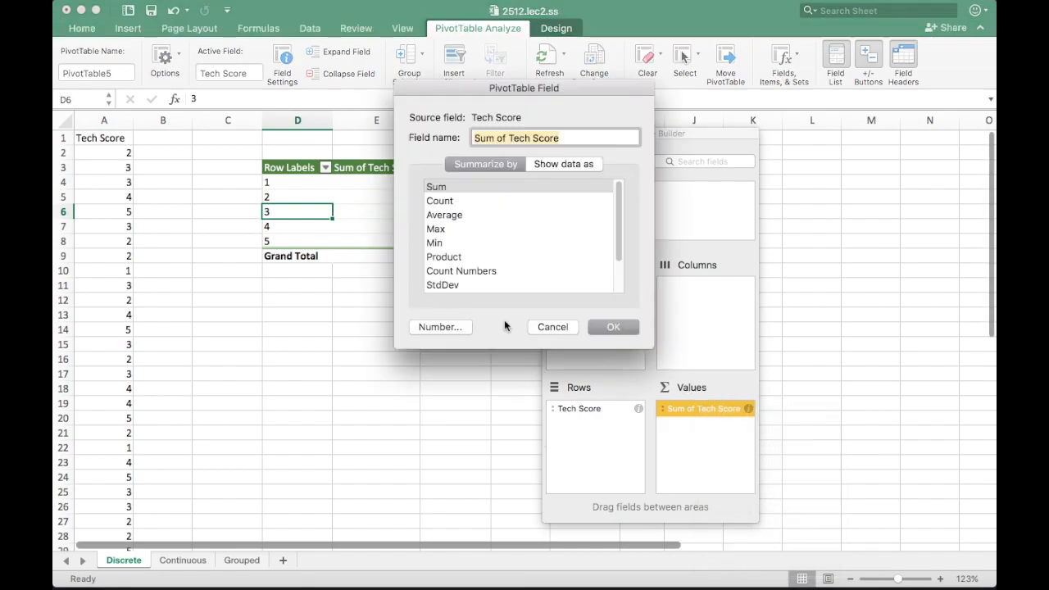
left_click_drag(509, 88, 569, 113)
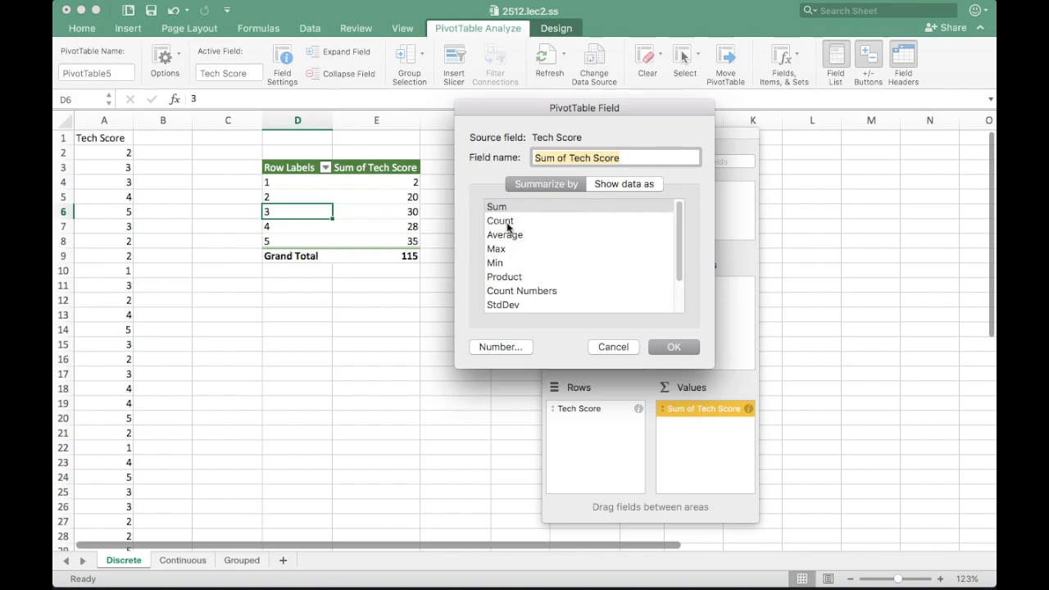
left_click(500, 221)
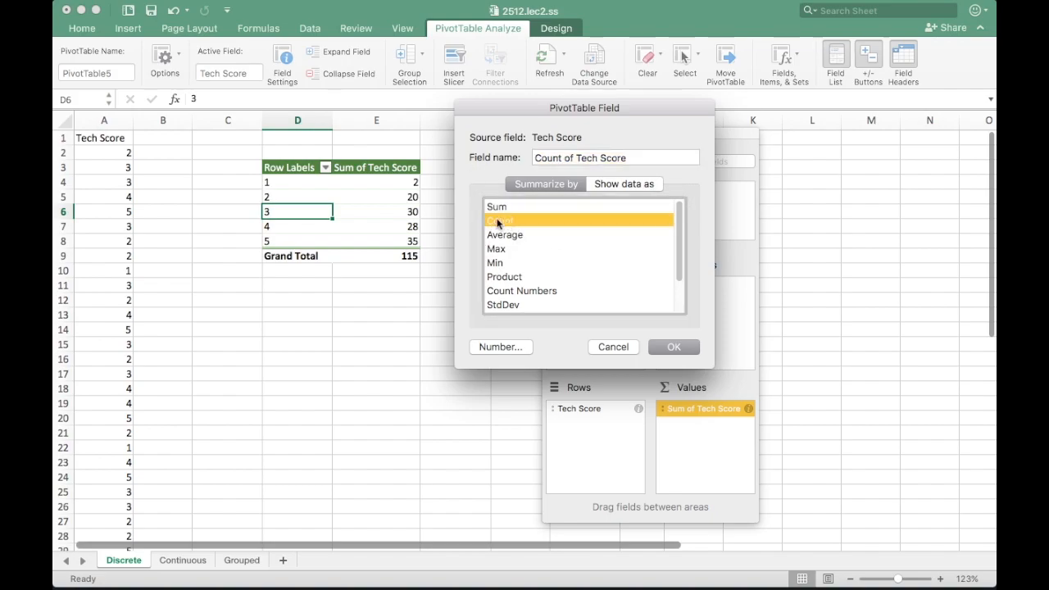
left_click(691, 349)
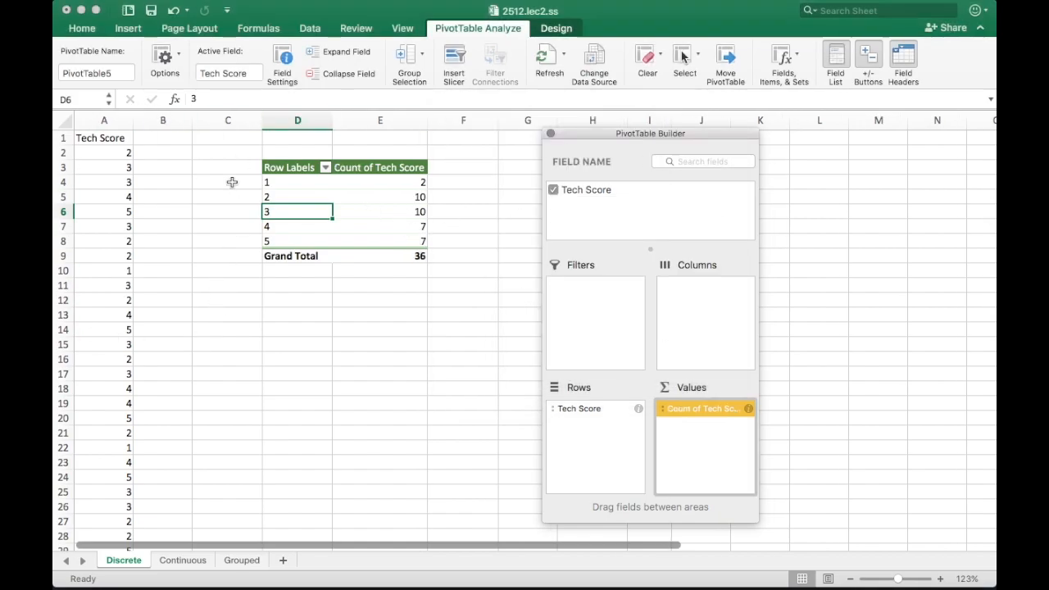
Select the pivot's score labels and counts in D4:E8 for charting
left_click(276, 182)
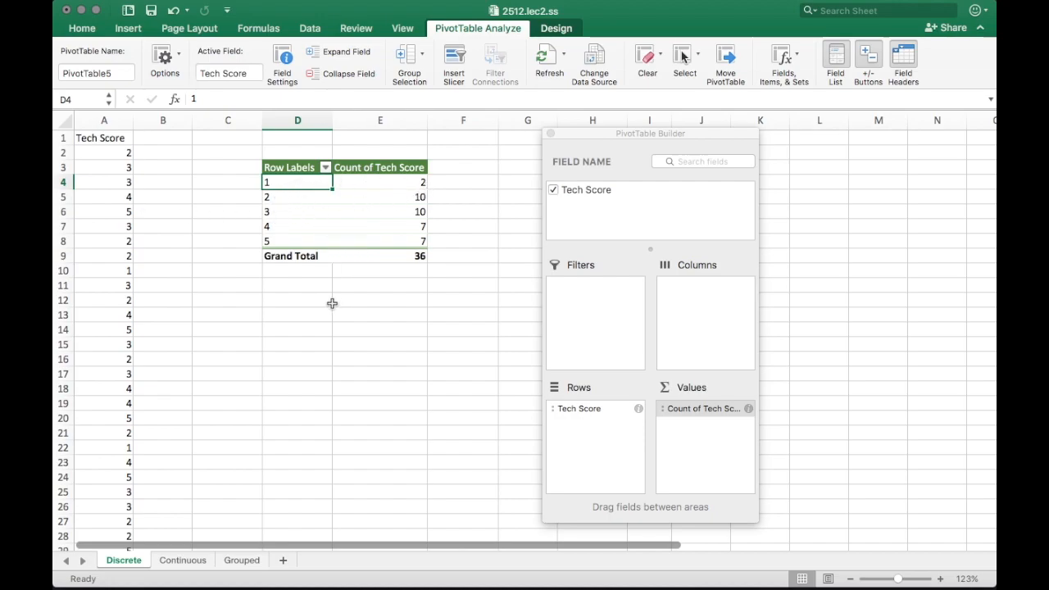
left_click_drag(597, 137, 702, 130)
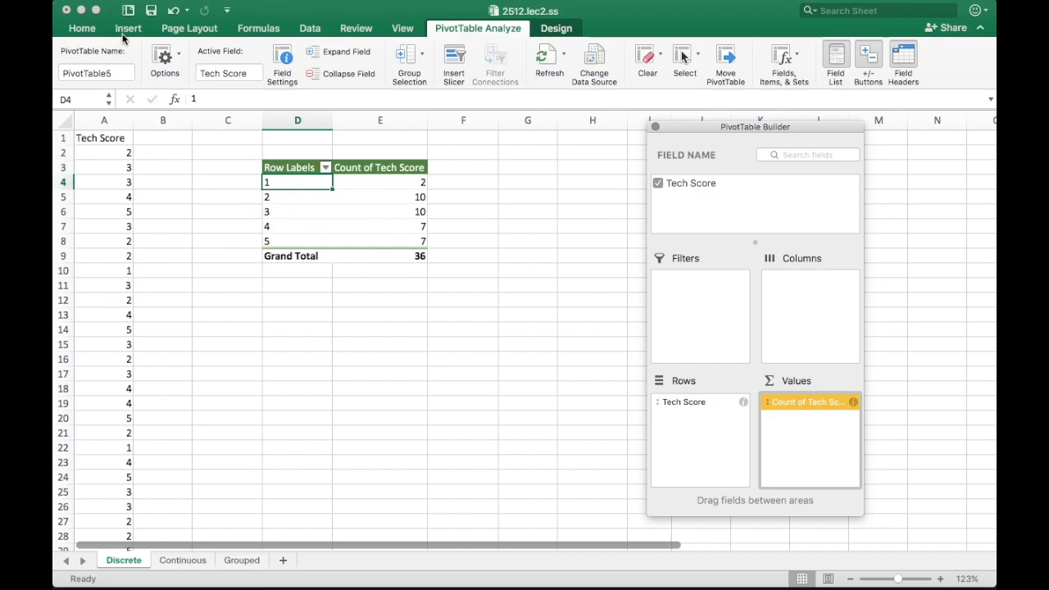
left_click(299, 184)
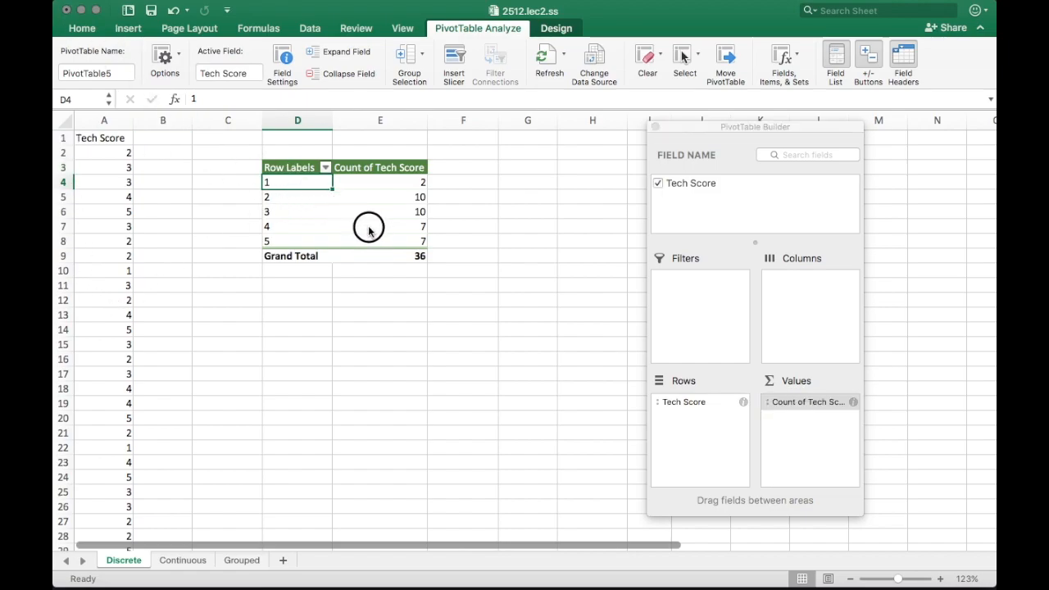
left_click_drag(322, 191, 382, 239)
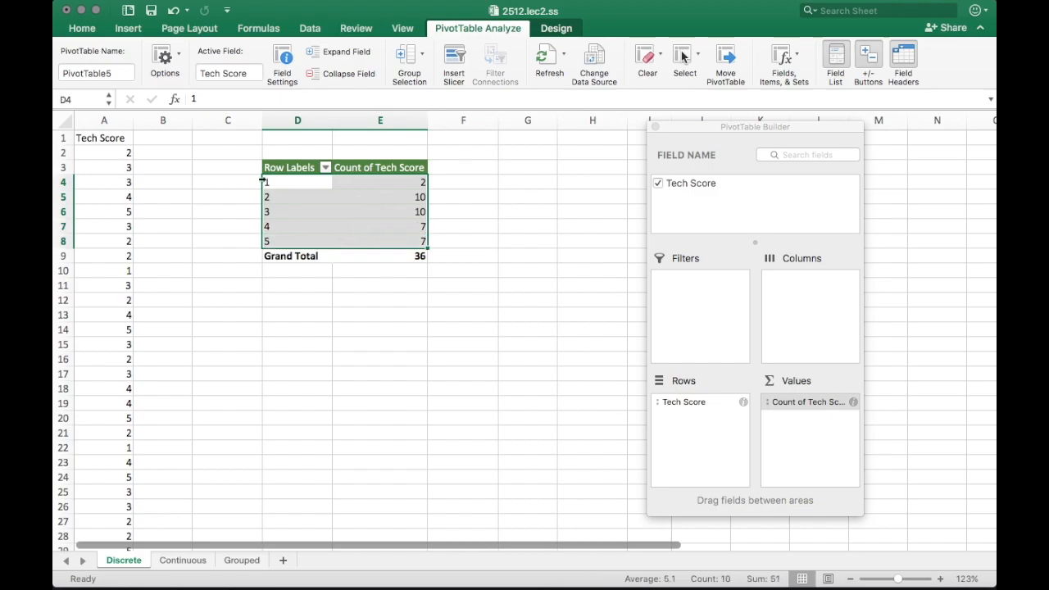
left_click(129, 30)
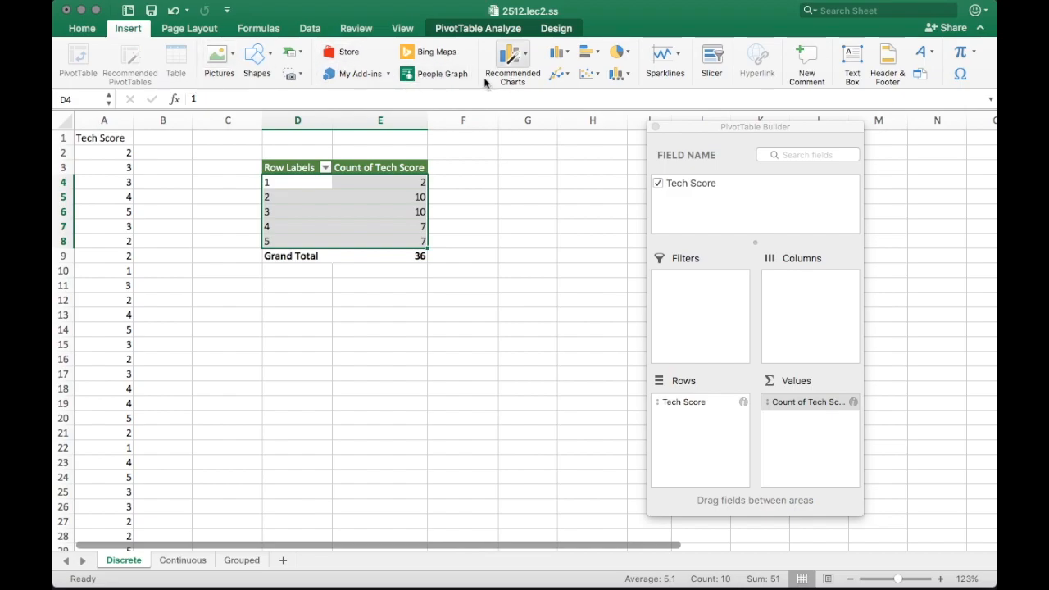
Insert a clustered column chart of the score counts, placed below the pivot and enlarged
left_click(518, 65)
left_click(508, 59)
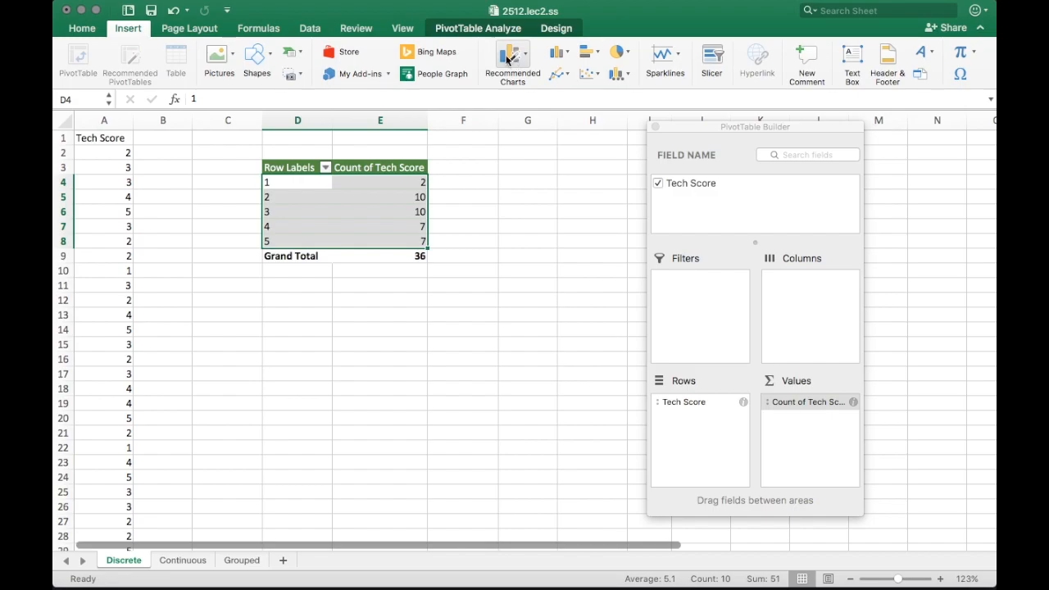
left_click(561, 56)
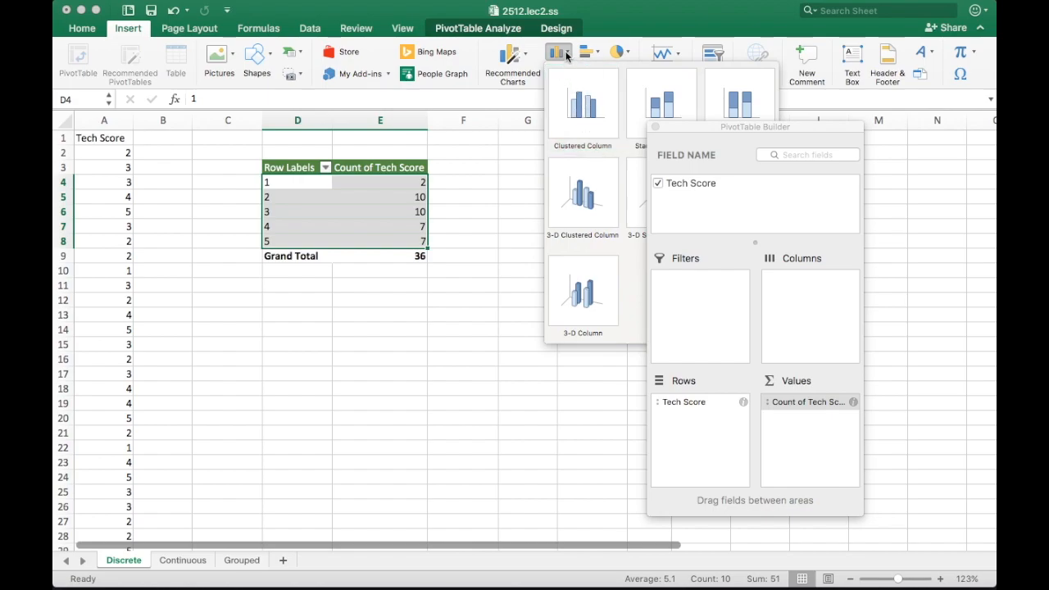
left_click(513, 57)
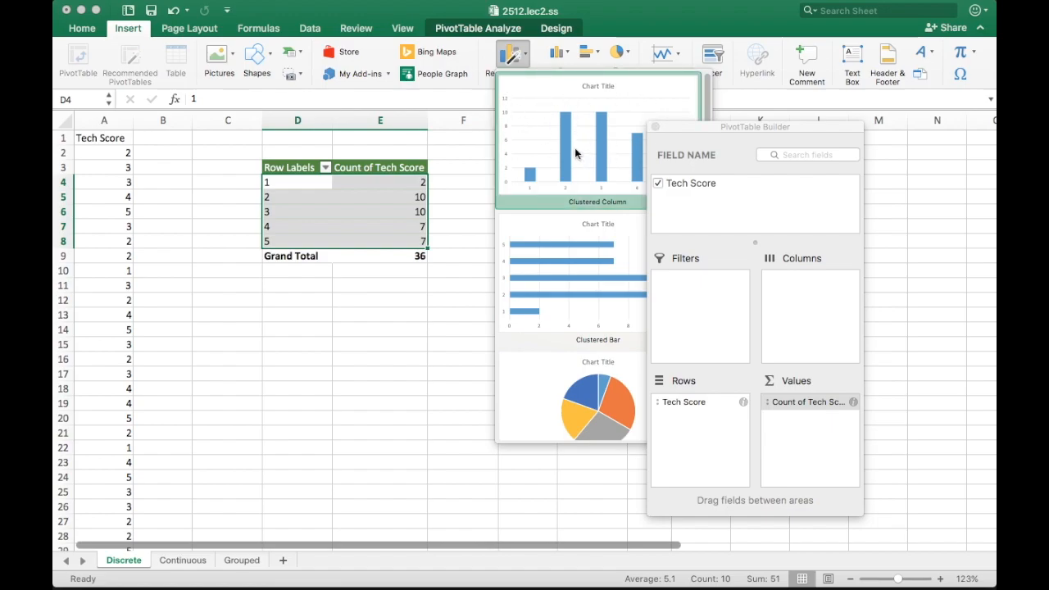
left_click(597, 131)
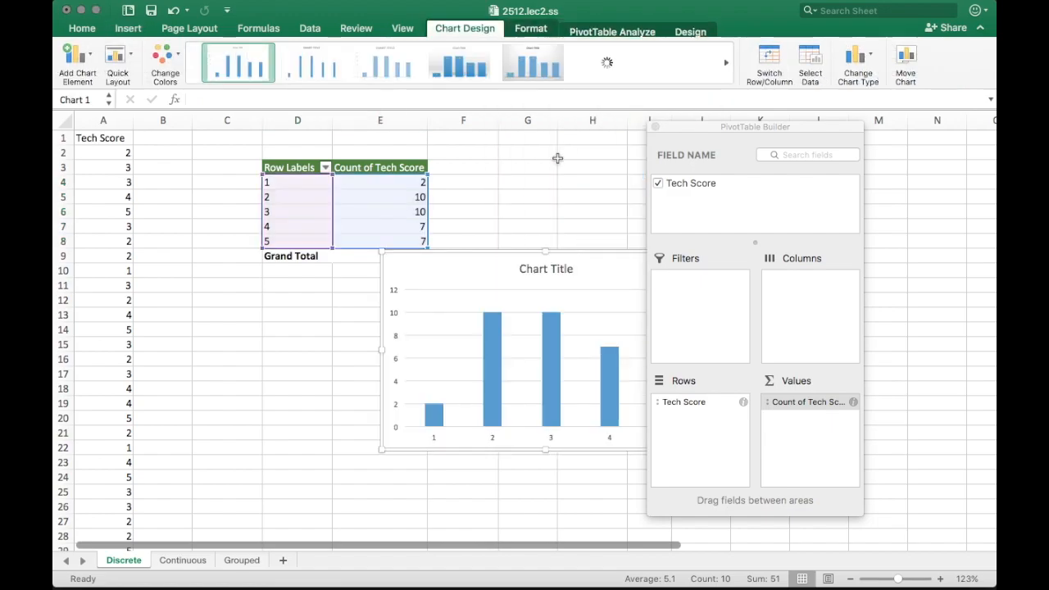
left_click_drag(475, 265, 233, 296)
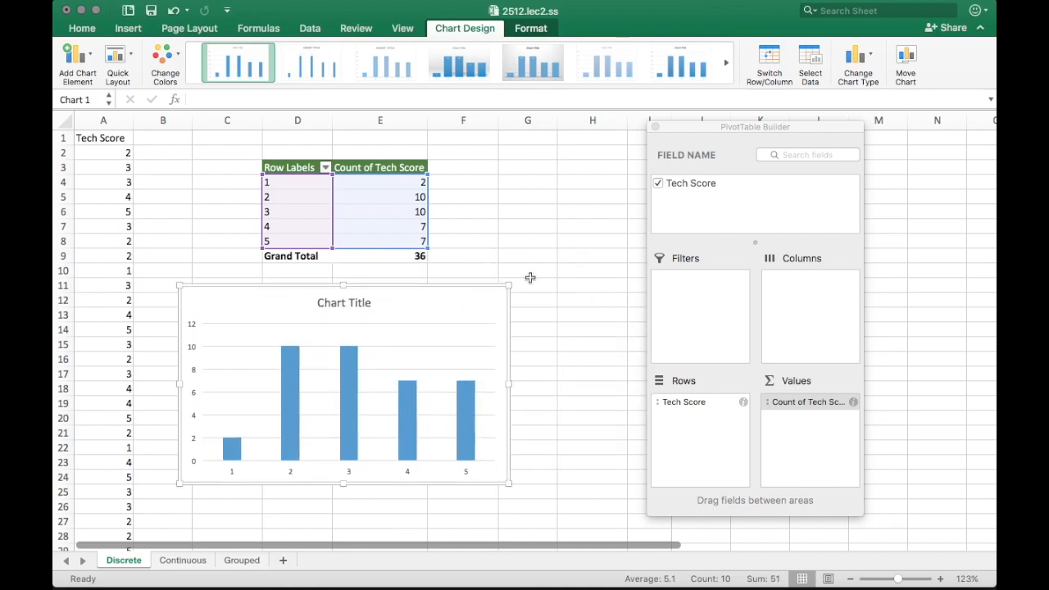
left_click_drag(509, 286, 616, 157)
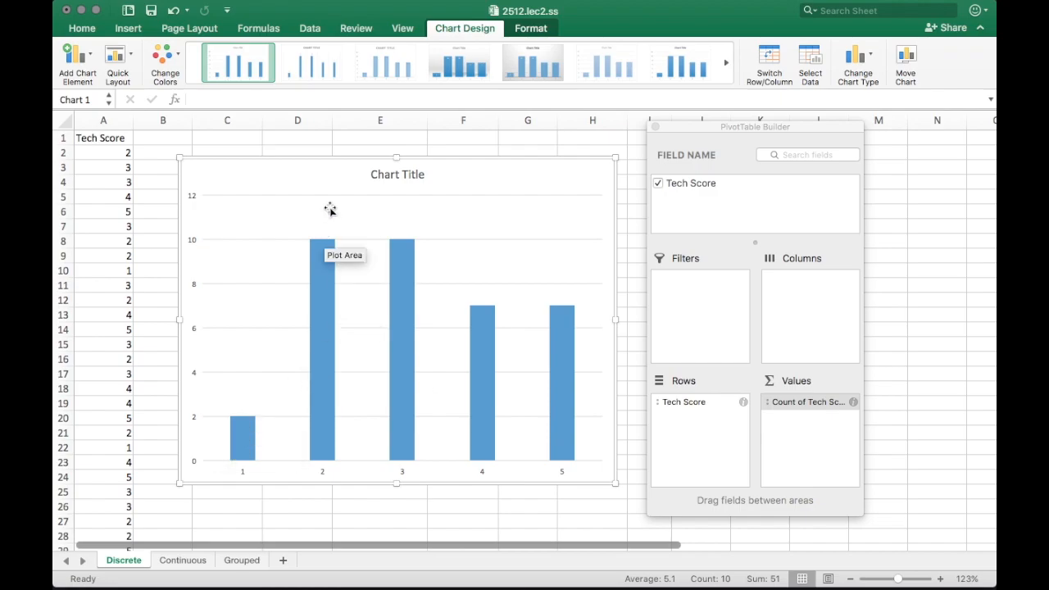
left_click(125, 62)
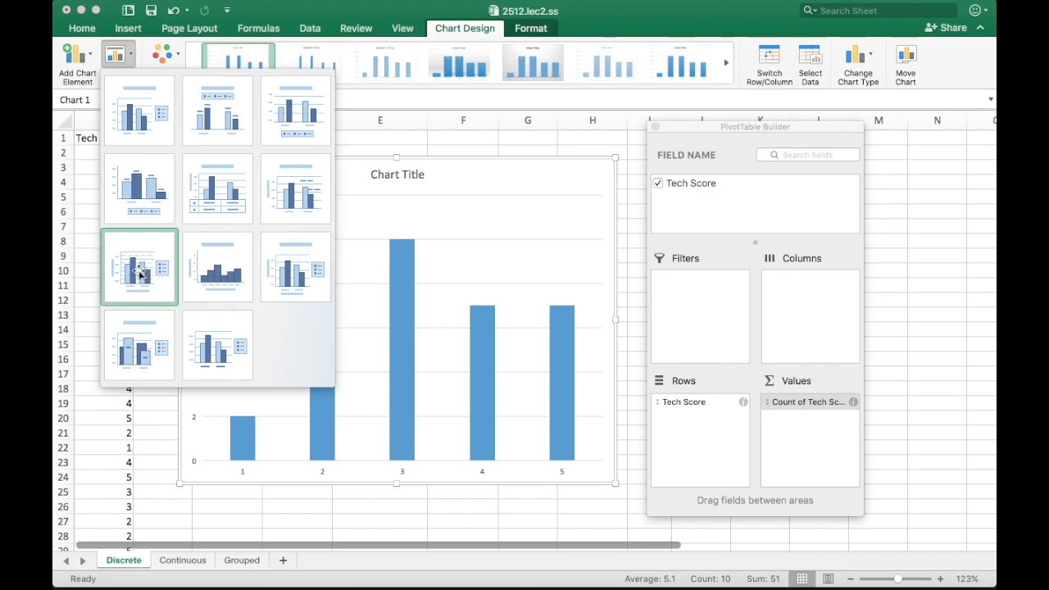
Apply Quick Layout 7 and add data labels 2, 10, 10, 7, 7 above the bars
left_click(157, 291)
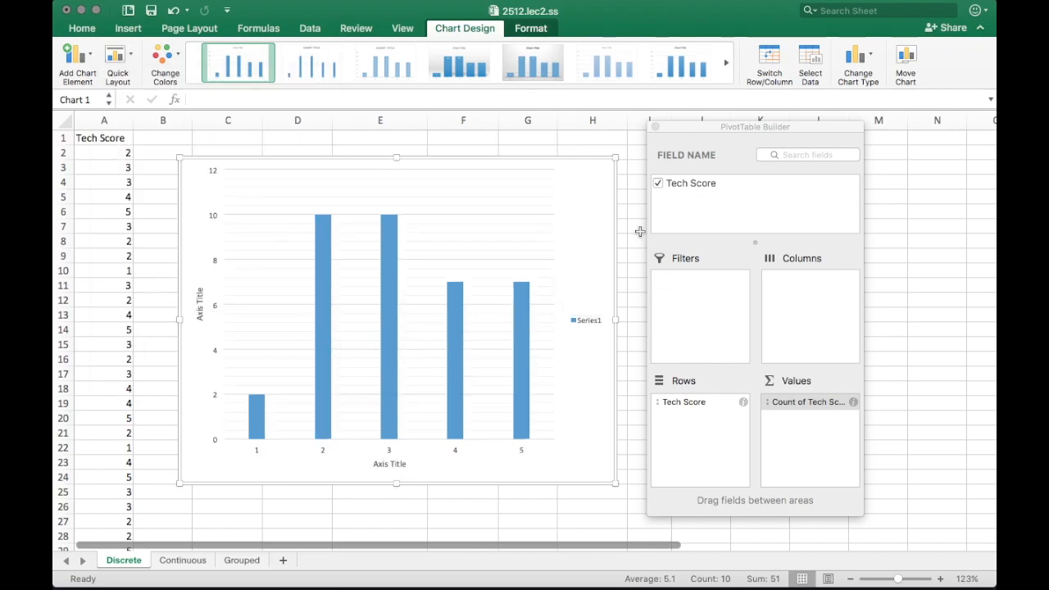
left_click_drag(614, 156, 647, 129)
right_click(410, 236)
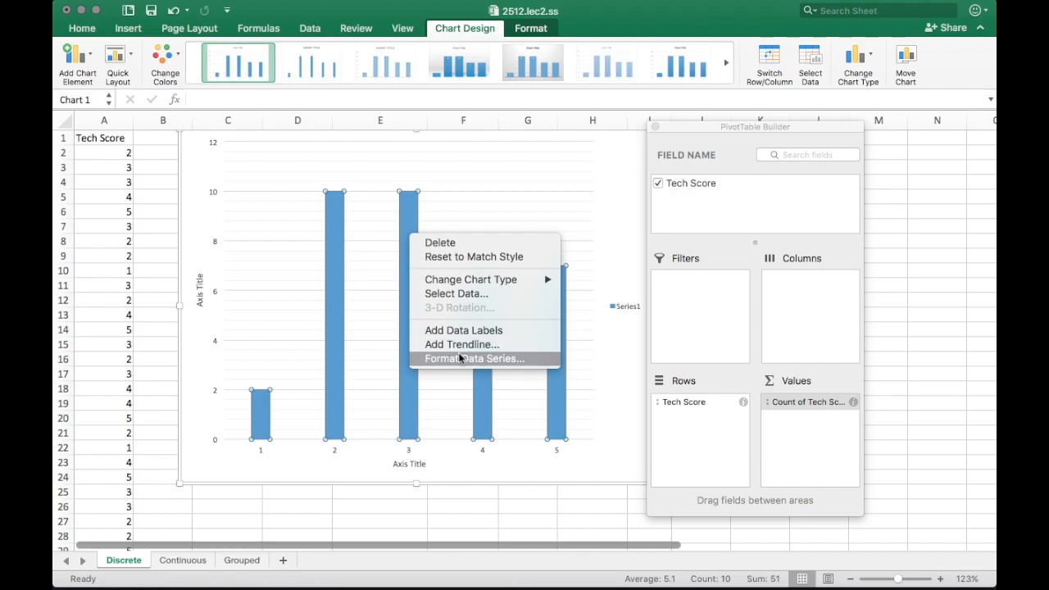
left_click(445, 332)
left_click_drag(732, 130, 804, 129)
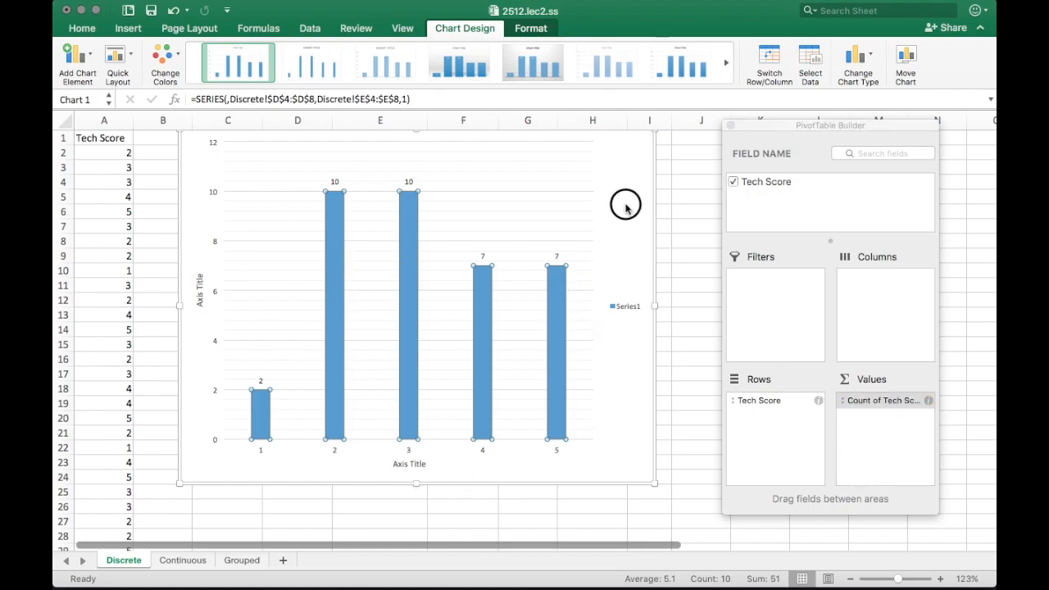
mouse_move(634, 150)
left_mouse_down()
mouse_move(637, 188)
mouse_move(628, 152)
left_mouse_up()
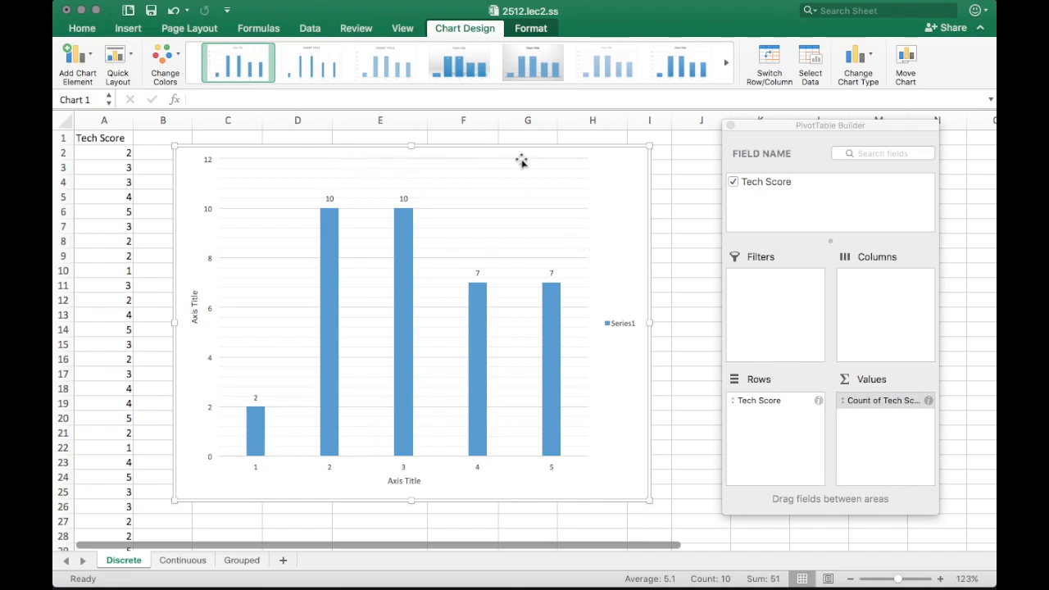
Review Add Chart Element options, nudge the chart right, and look at the Continuous sheet
left_click(66, 62)
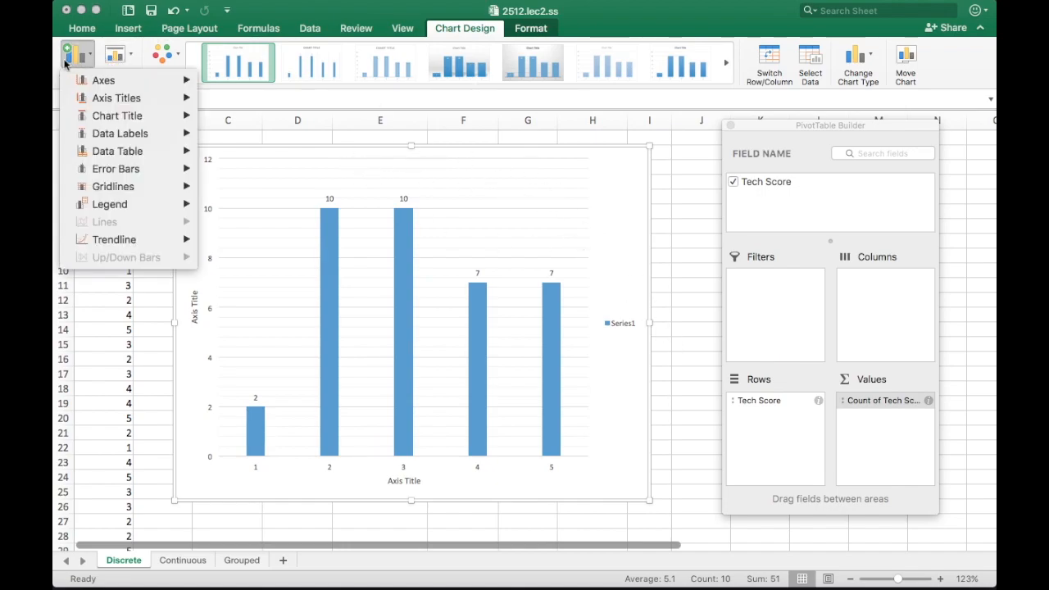
left_click(77, 56)
left_click(75, 59)
left_click(623, 185)
left_click_drag(628, 179, 642, 176)
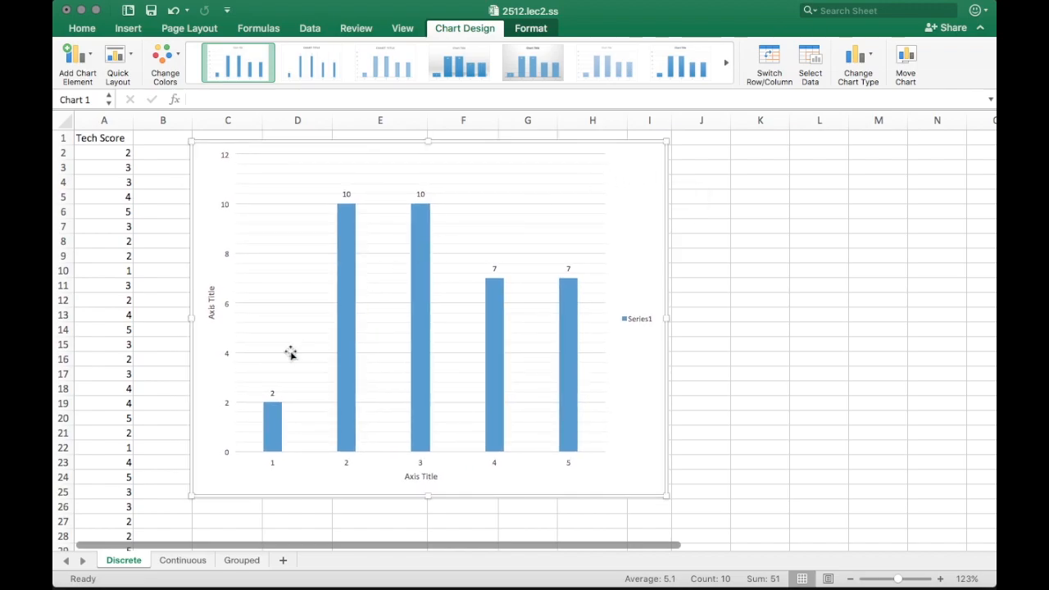
left_click(204, 564)
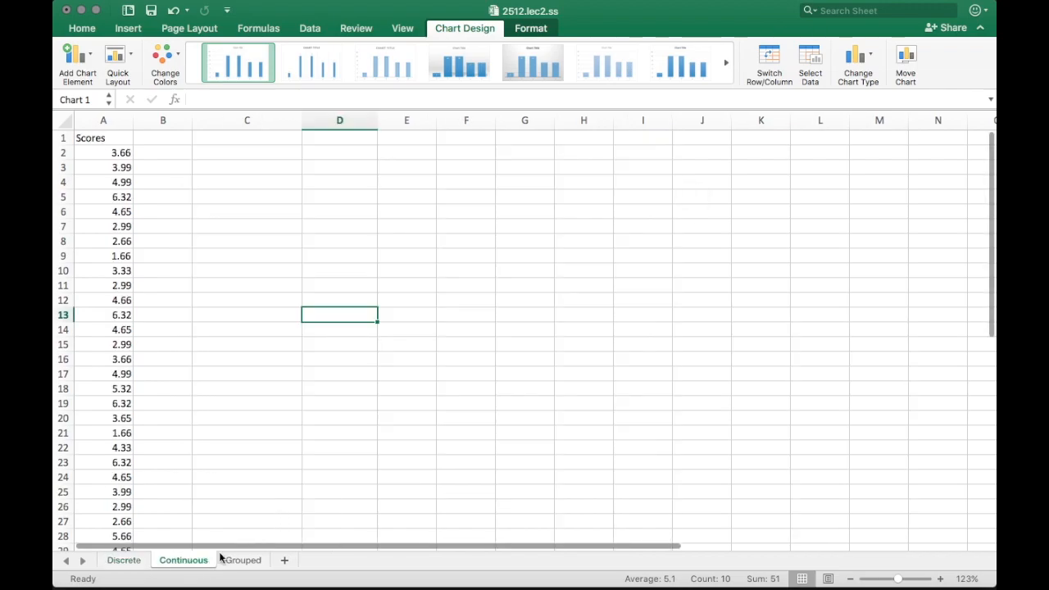
left_click(124, 562)
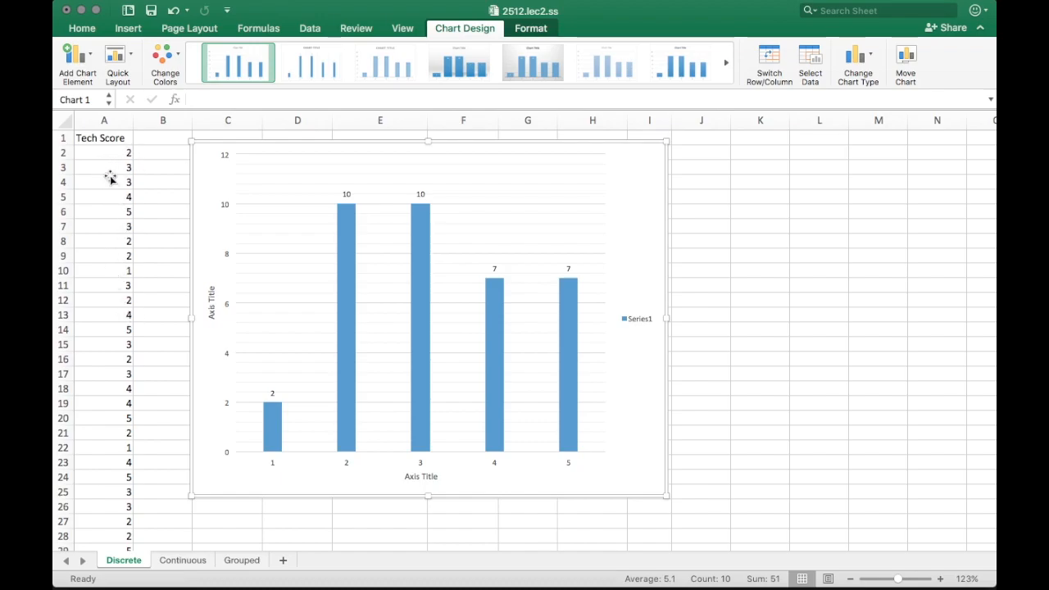
left_click_drag(647, 174, 666, 178)
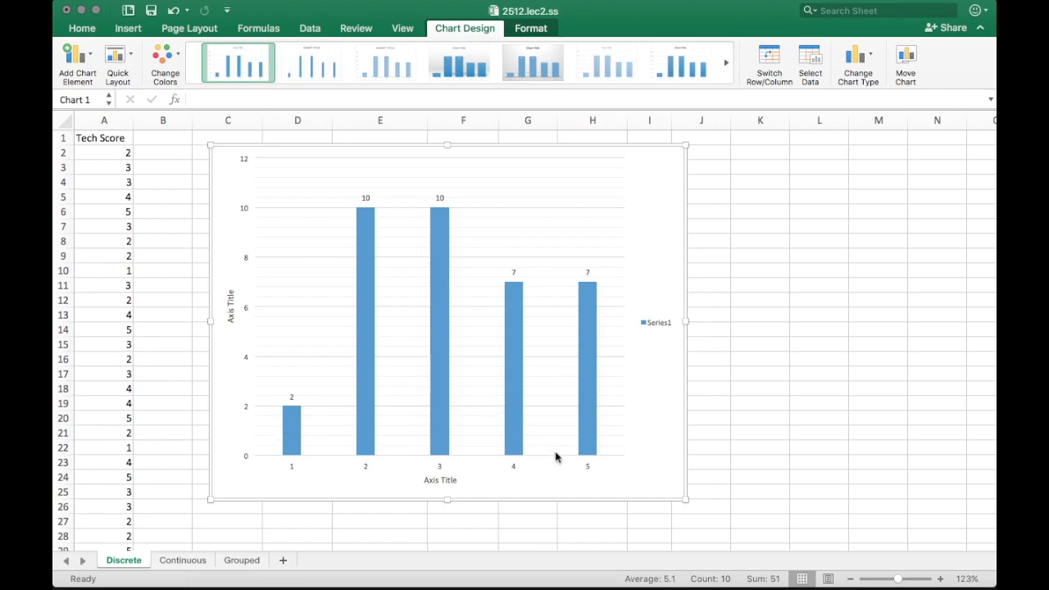
On the Continuous sheet, create a PivotTable at C3 from the Scores column A
left_click(184, 564)
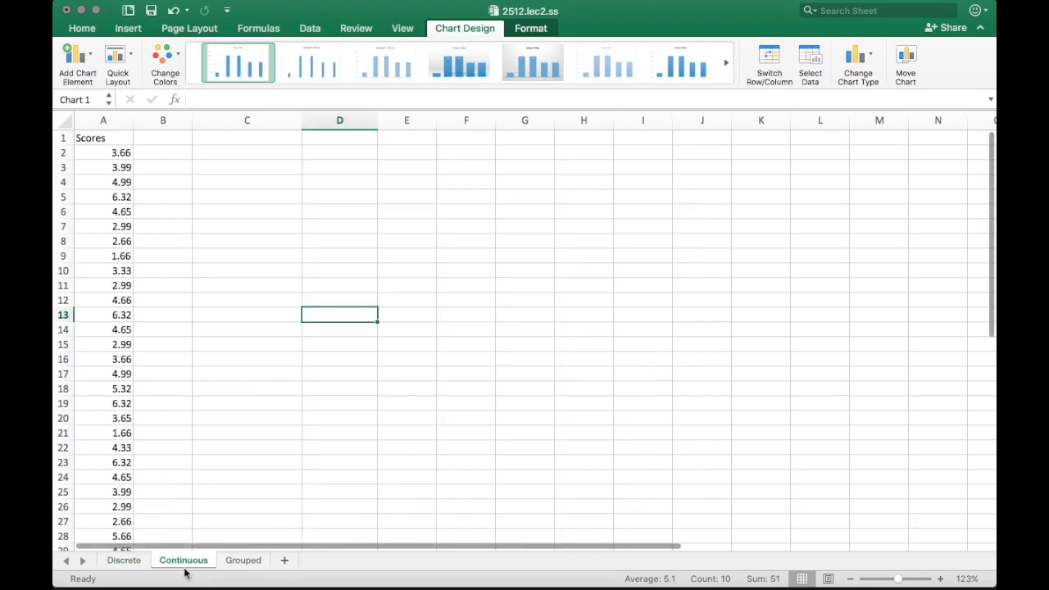
scroll(193, 359, "down", 3)
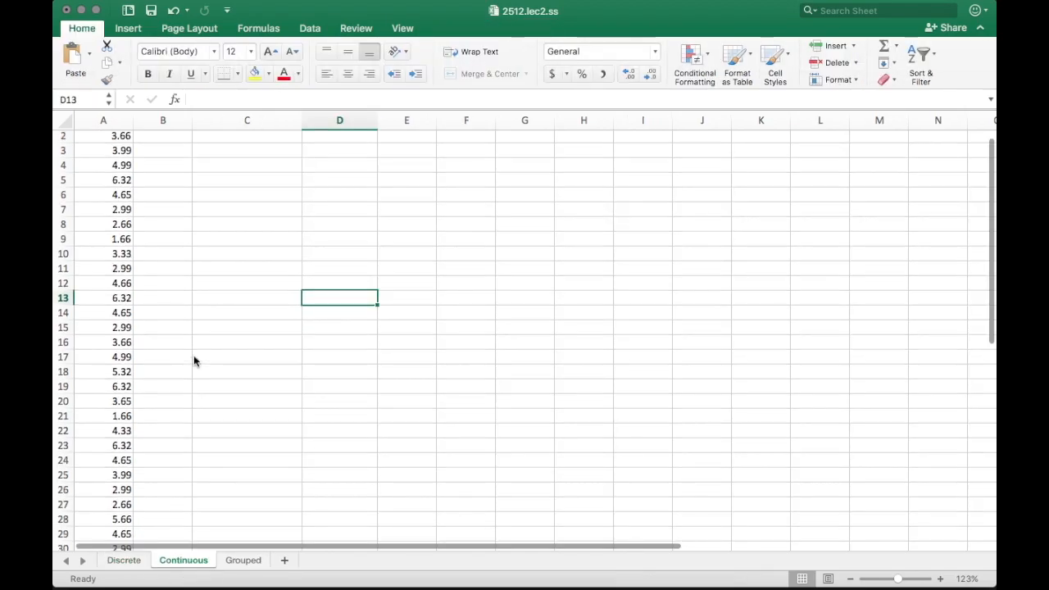
scroll(226, 266, "up", 2)
scroll(214, 256, "up", 1)
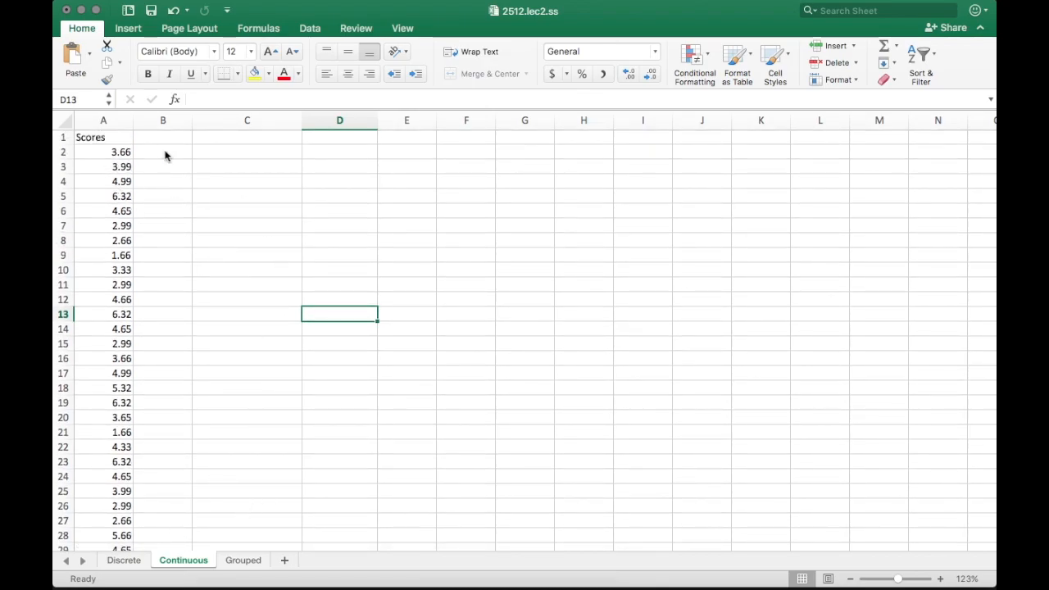
scroll(232, 199, "up", 1)
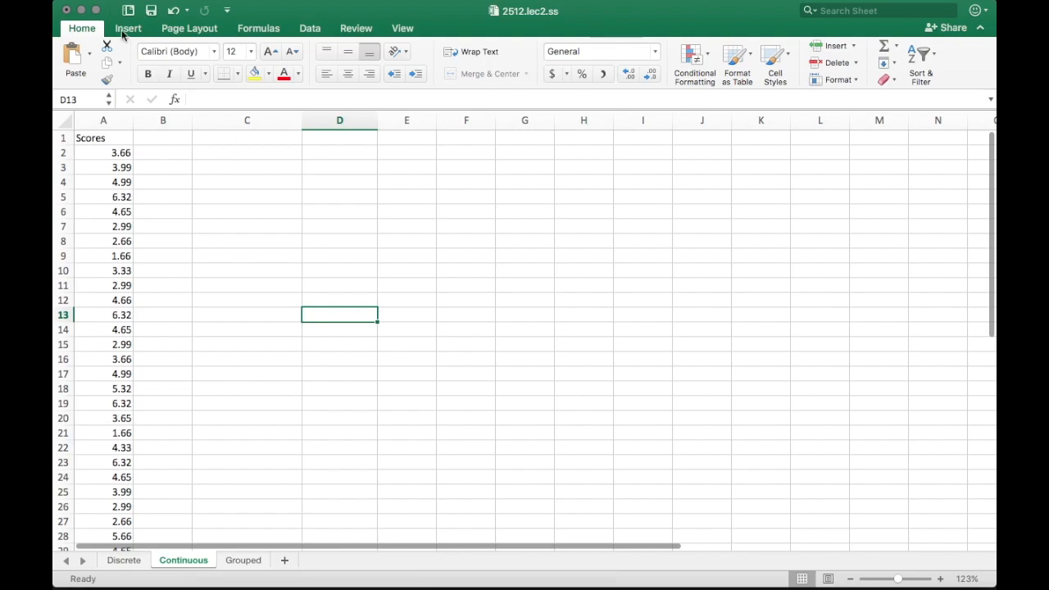
left_click(286, 173)
left_click(124, 30)
left_click(78, 59)
left_click_drag(108, 141, 107, 464)
left_click(398, 277)
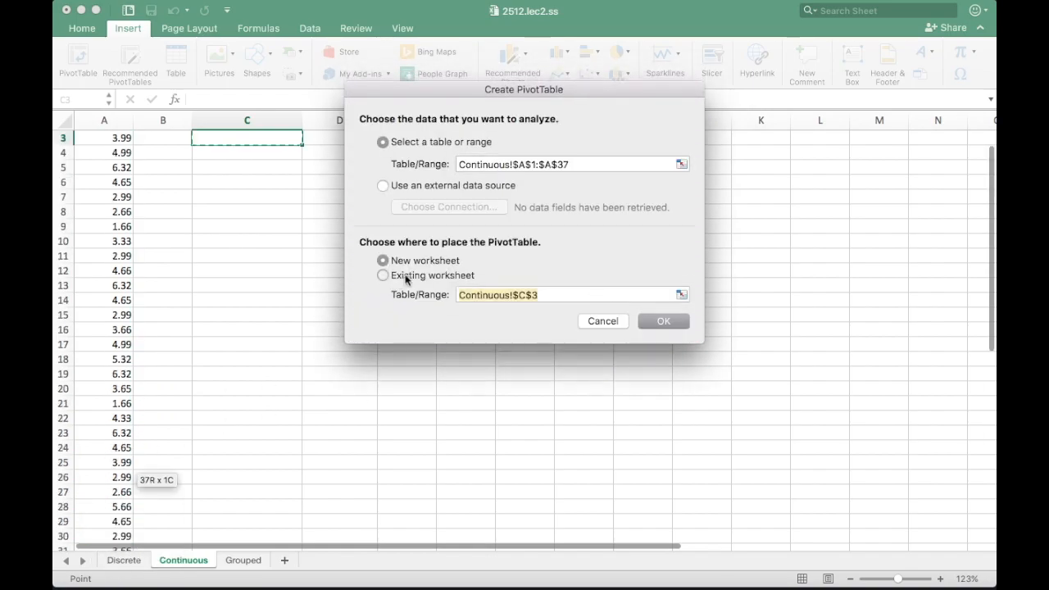
left_click(675, 319)
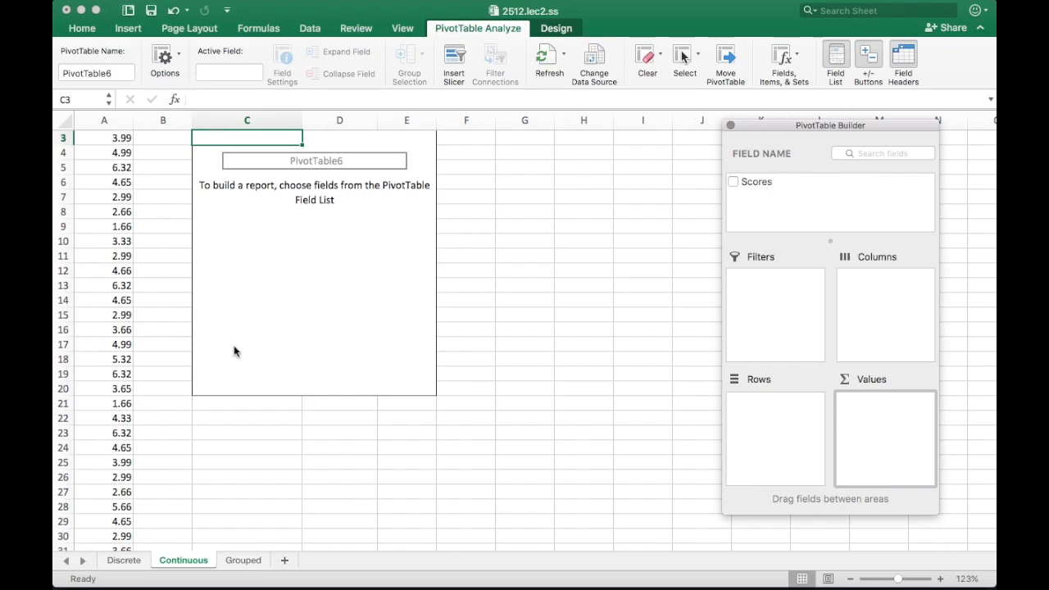
Move the field list closer and add Scores as the PivotTable's row labels
scroll(325, 321, "down", 3)
scroll(328, 323, "up", 4)
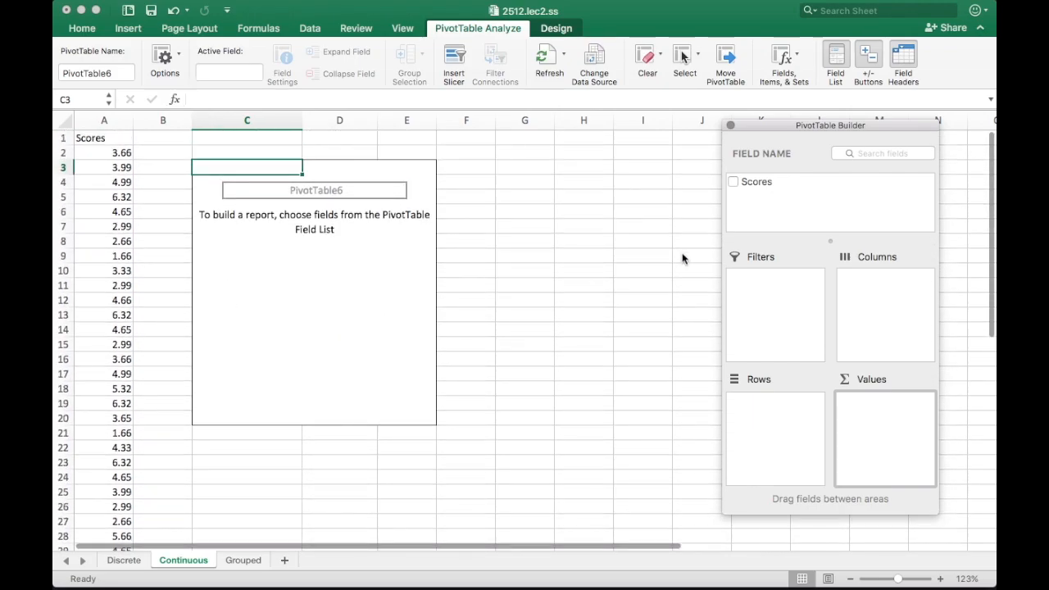
left_click_drag(811, 124, 585, 127)
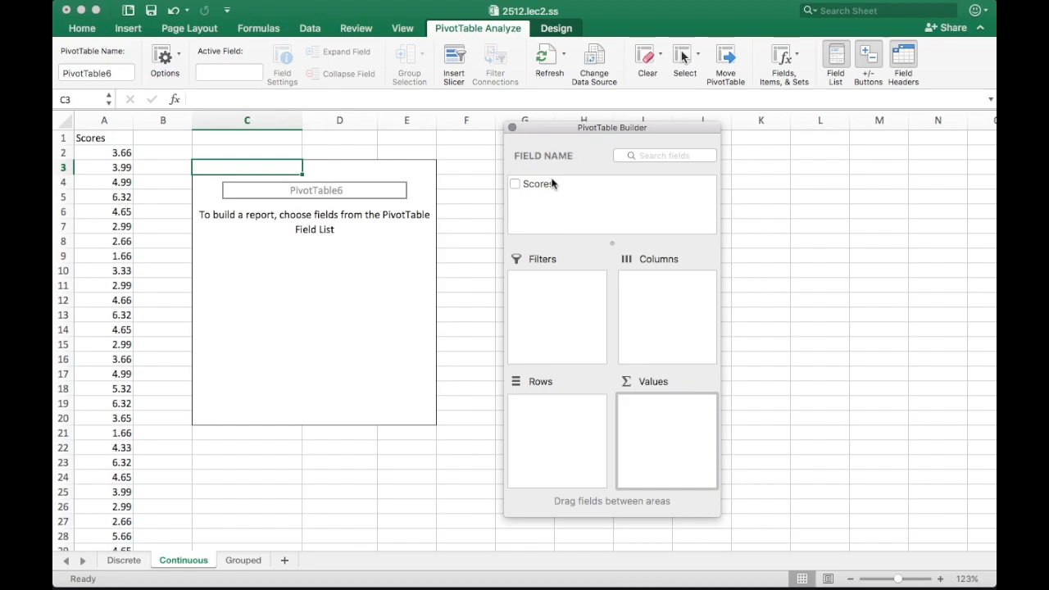
left_click_drag(538, 183, 664, 420)
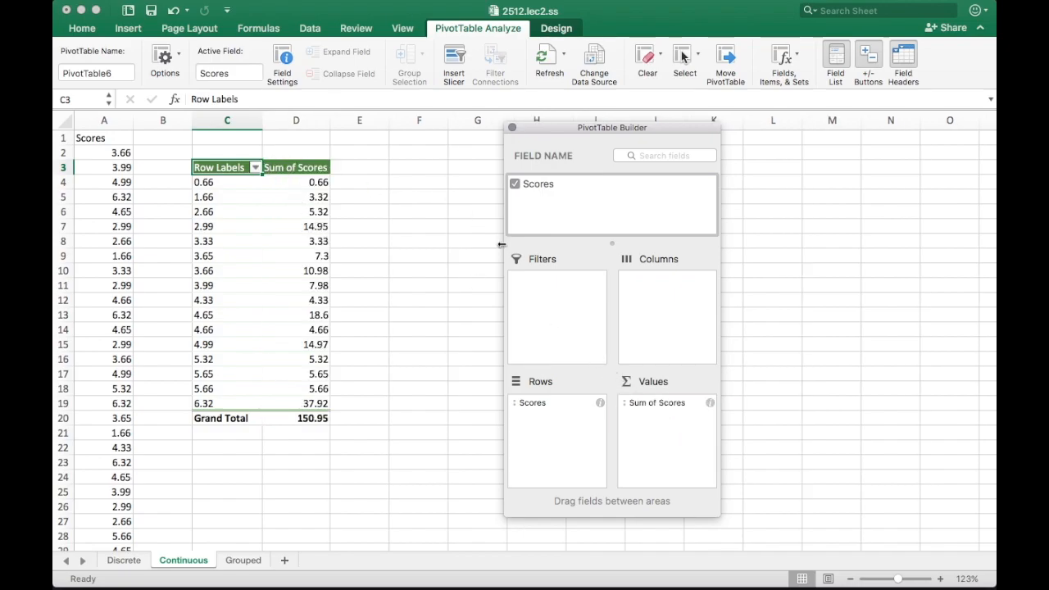
Summarize the Scores value field by Count instead of Sum, then select the counts in C4:D19
left_click(675, 404)
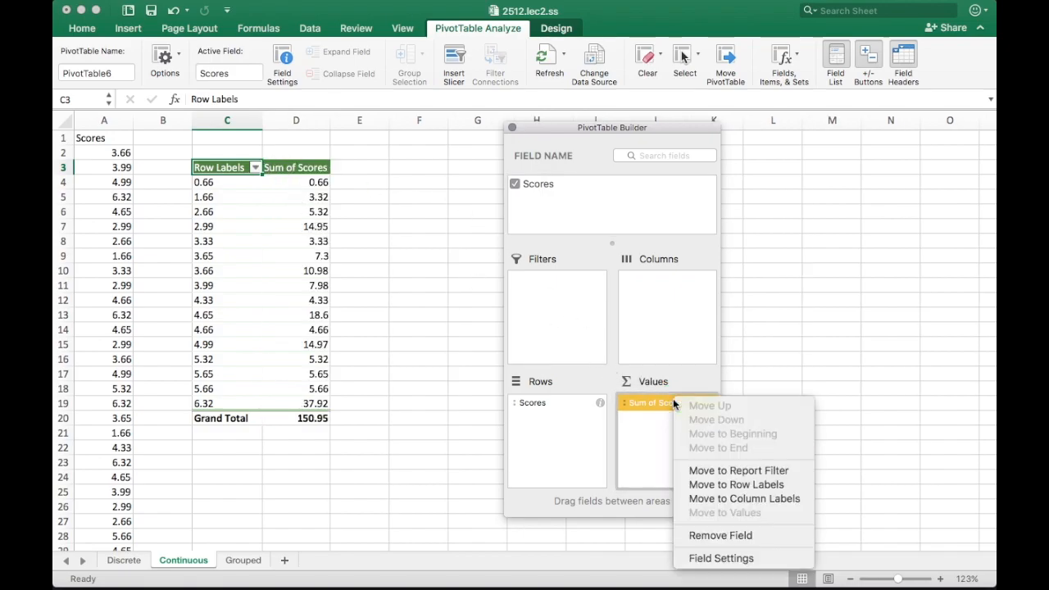
left_click(721, 558)
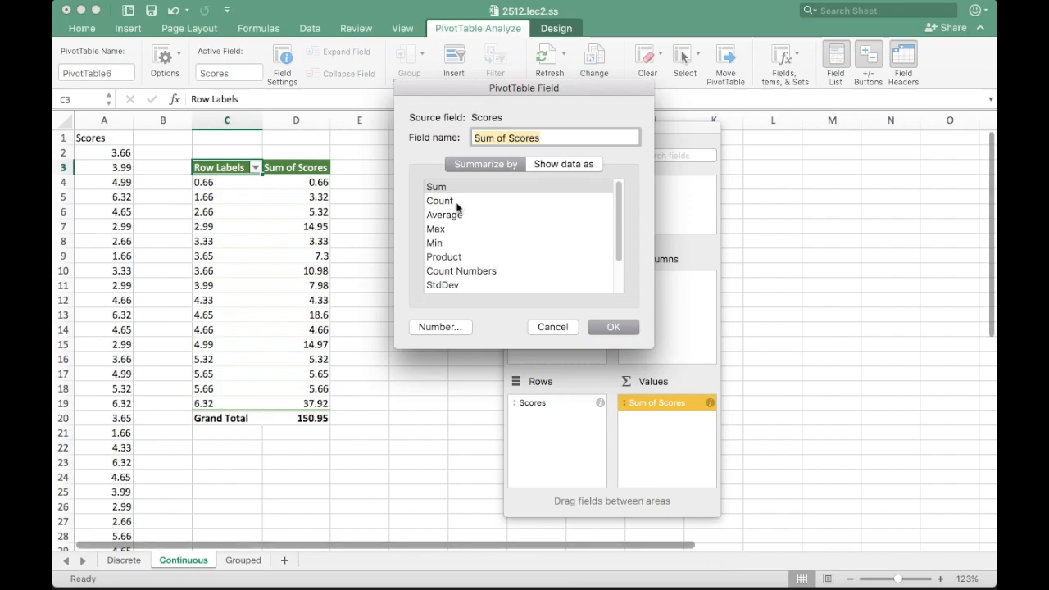
left_click(455, 201)
left_click(621, 326)
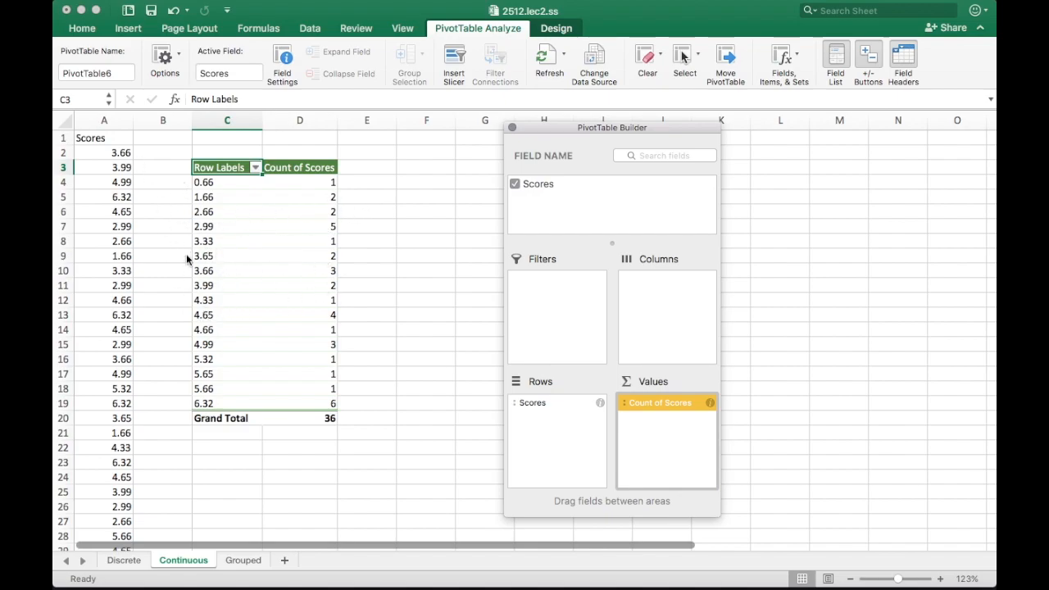
left_click_drag(203, 183, 307, 402)
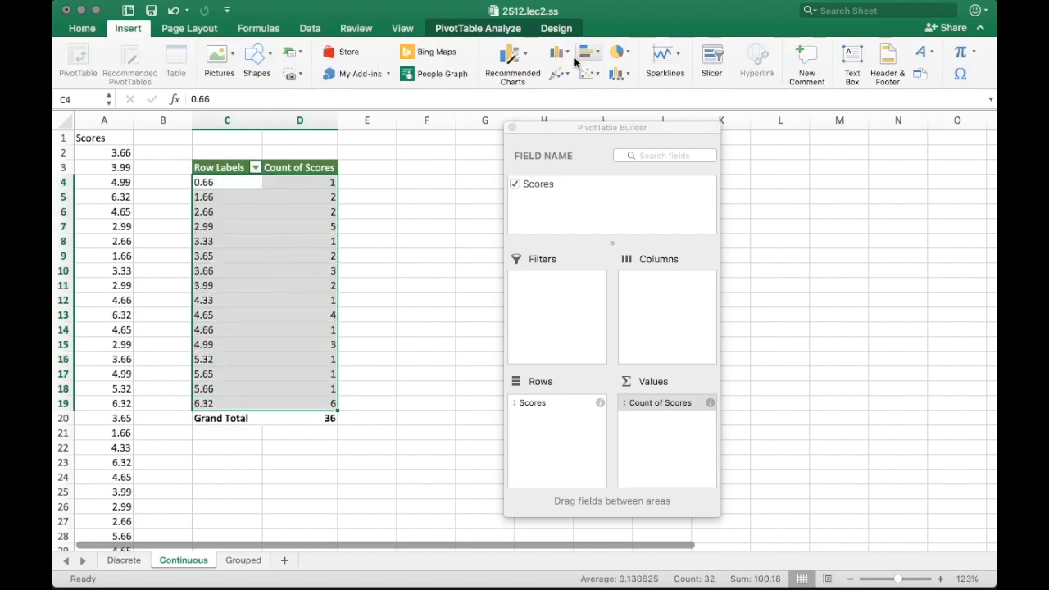
Insert a recommended clustered column chart of the score counts and enlarge it
left_click(514, 55)
left_click_drag(621, 134, 815, 162)
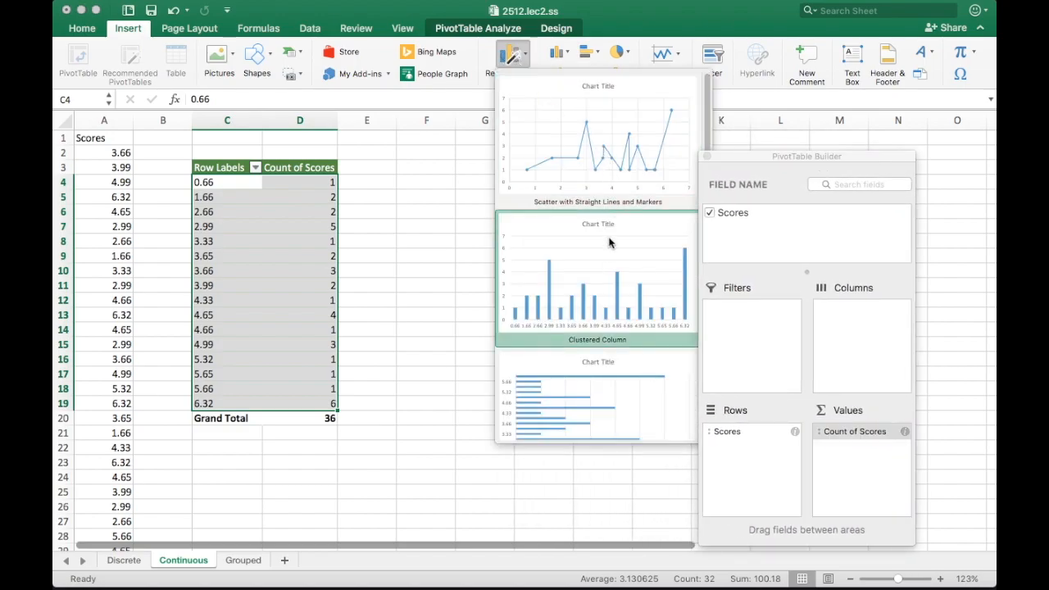
left_click(611, 273)
left_click_drag(658, 262, 623, 213)
left_click(598, 320)
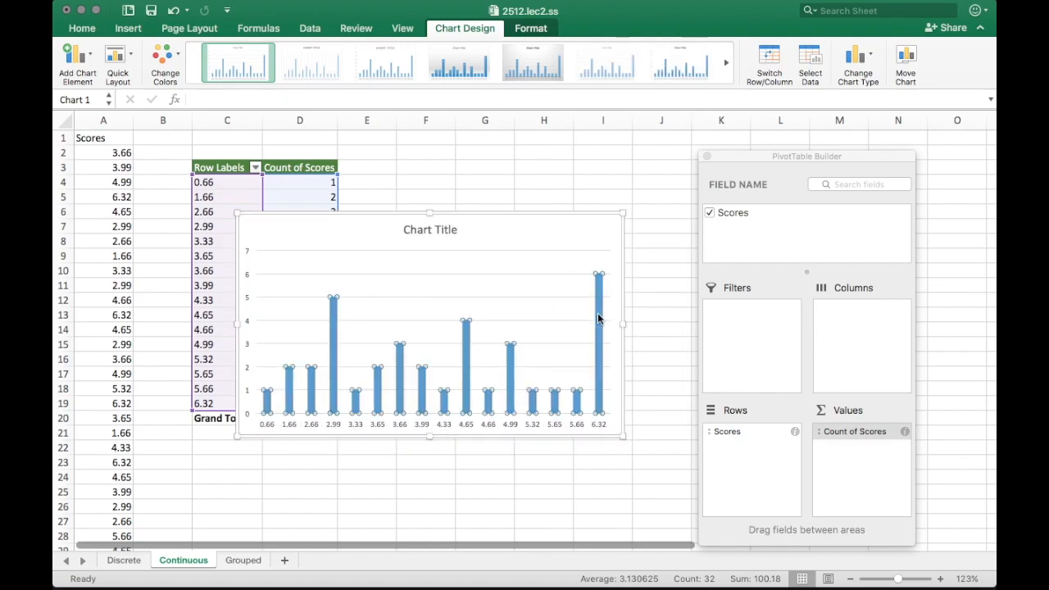
Add data labels to the bars and shift the chart left over the PivotTable
right_click(598, 403)
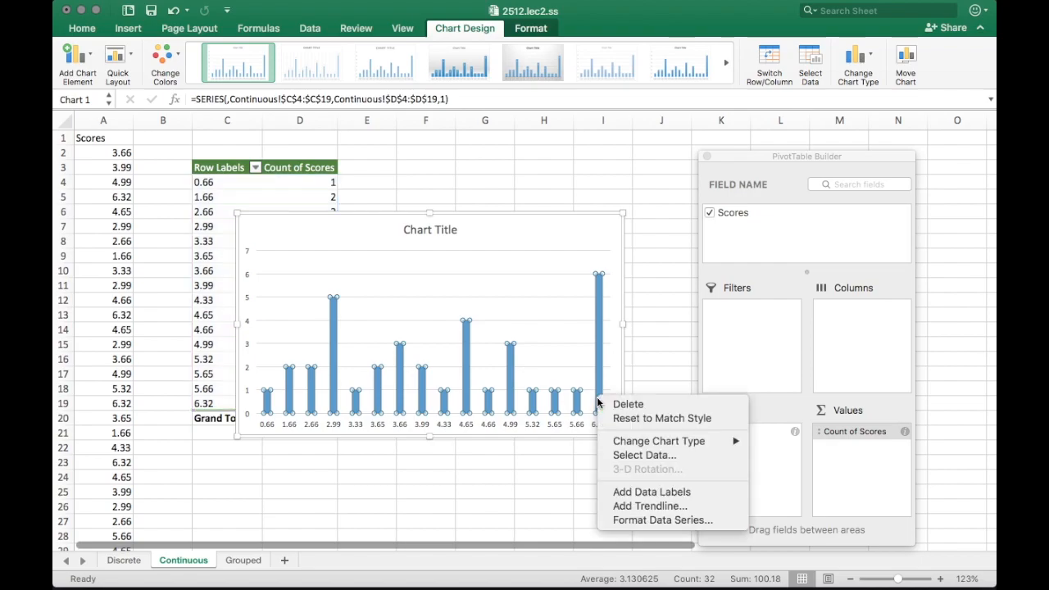
left_click(668, 494)
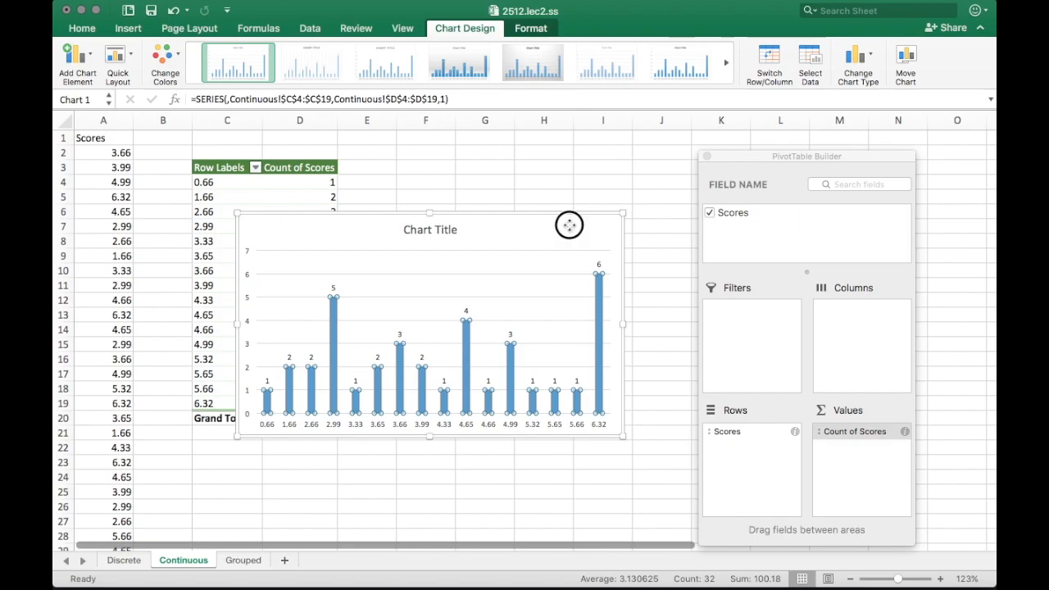
left_click_drag(564, 222, 654, 154)
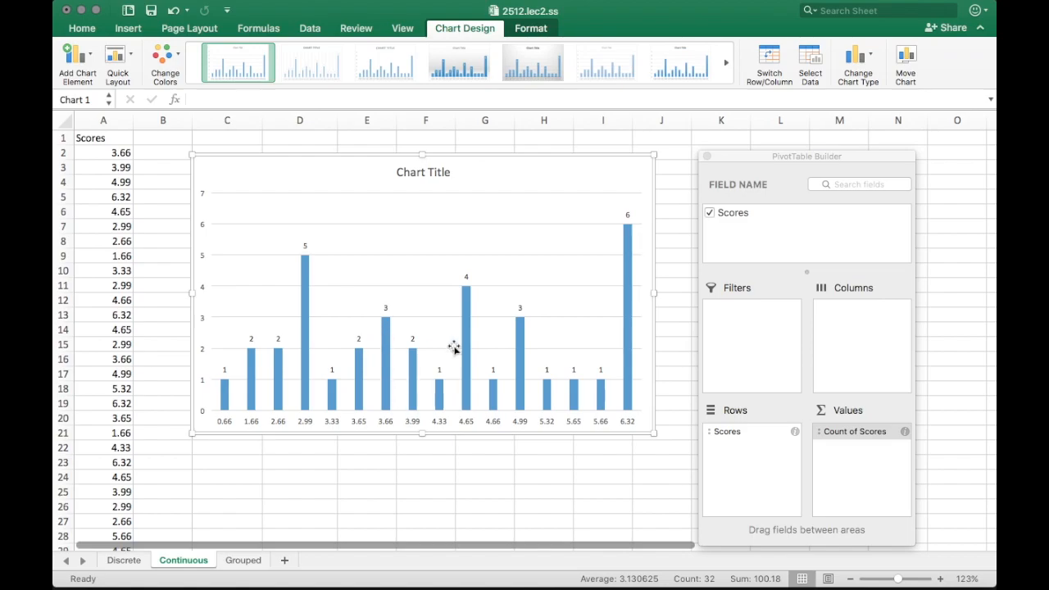
Apply the gapless Quick Layout with axis titles and give the chart area a solid black border
left_click(129, 58)
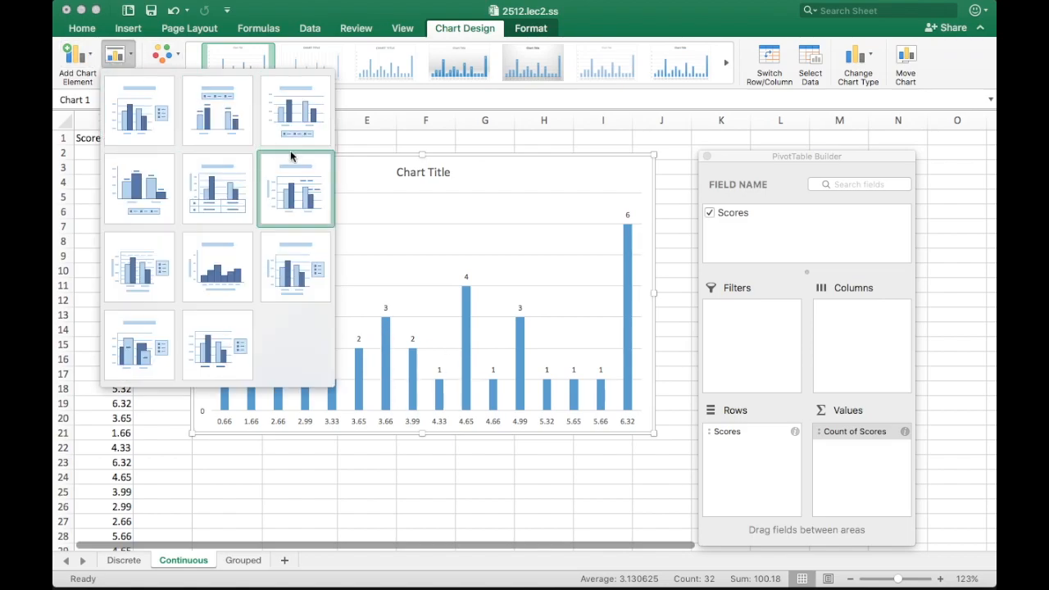
left_click(215, 277)
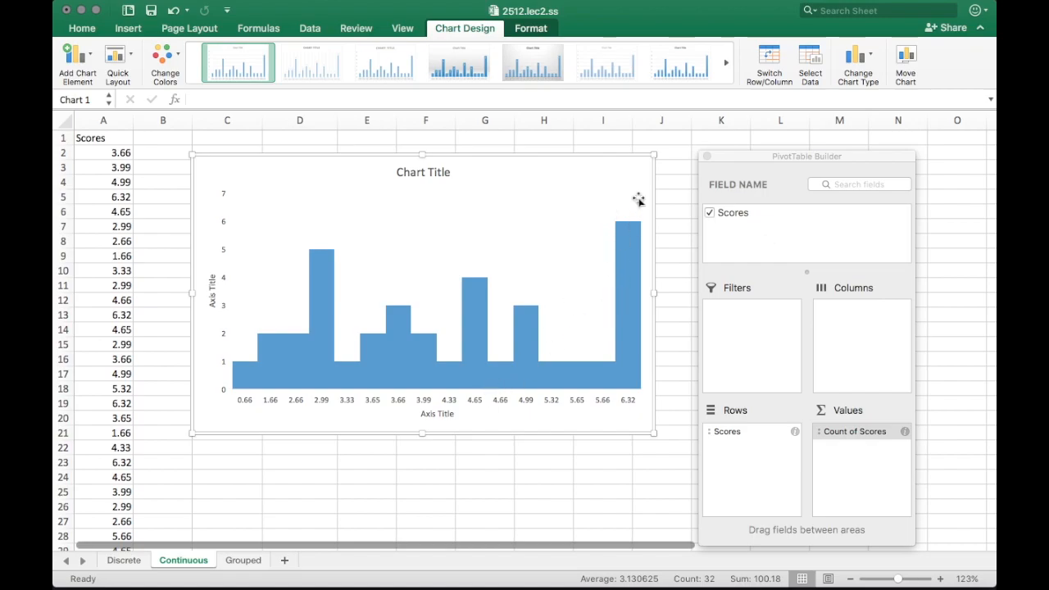
left_click(609, 195)
double_click(616, 184)
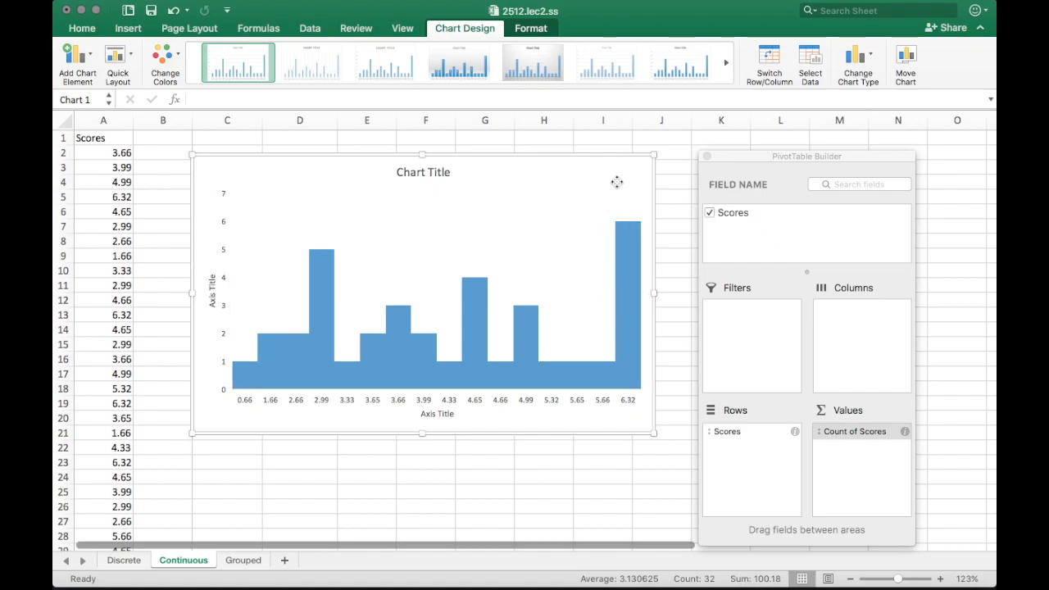
left_click(706, 156)
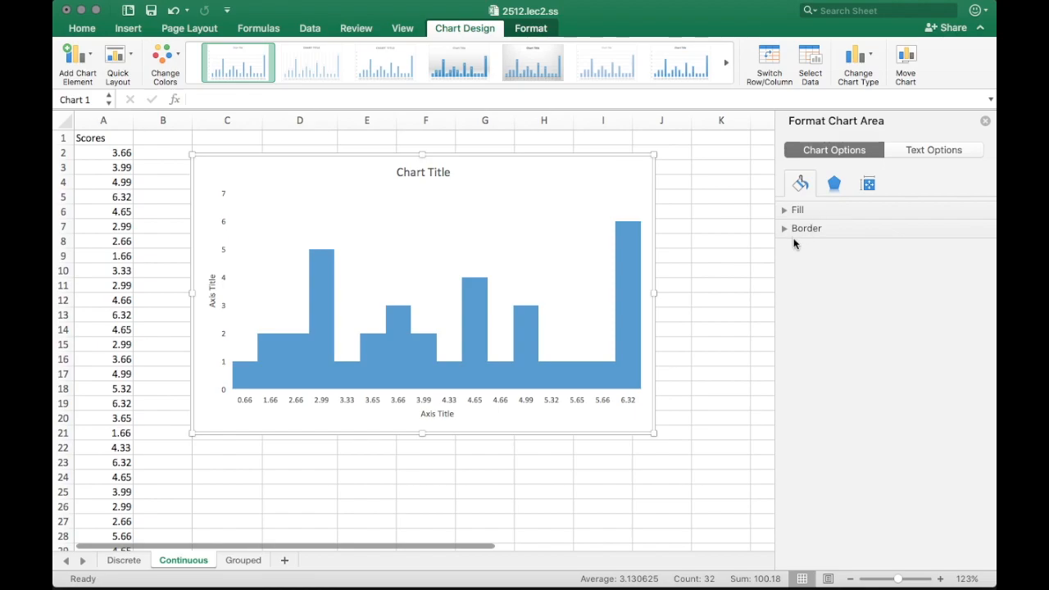
left_click(785, 229)
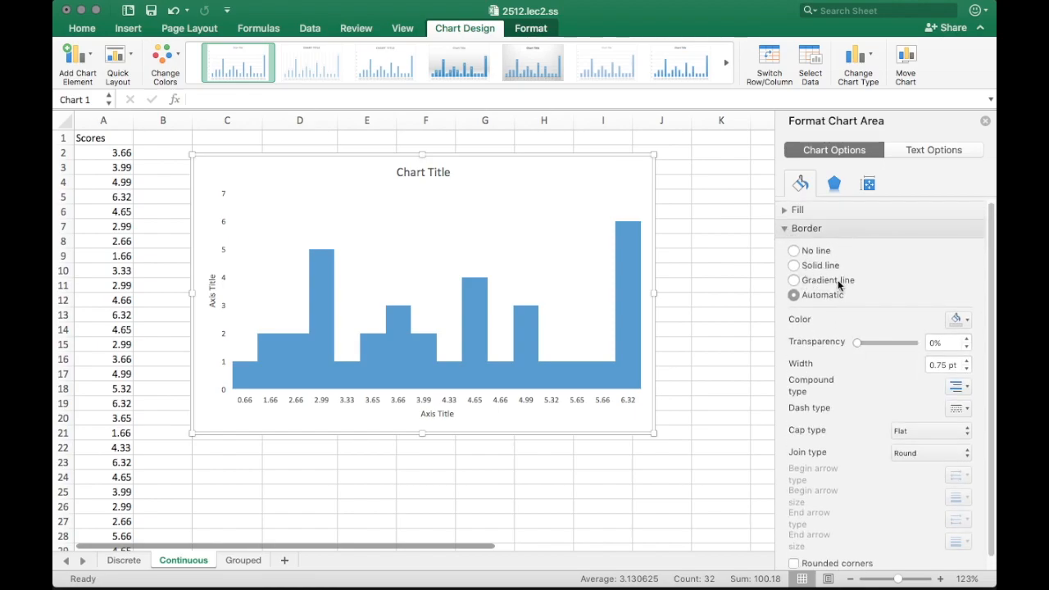
left_click(817, 265)
left_click(955, 320)
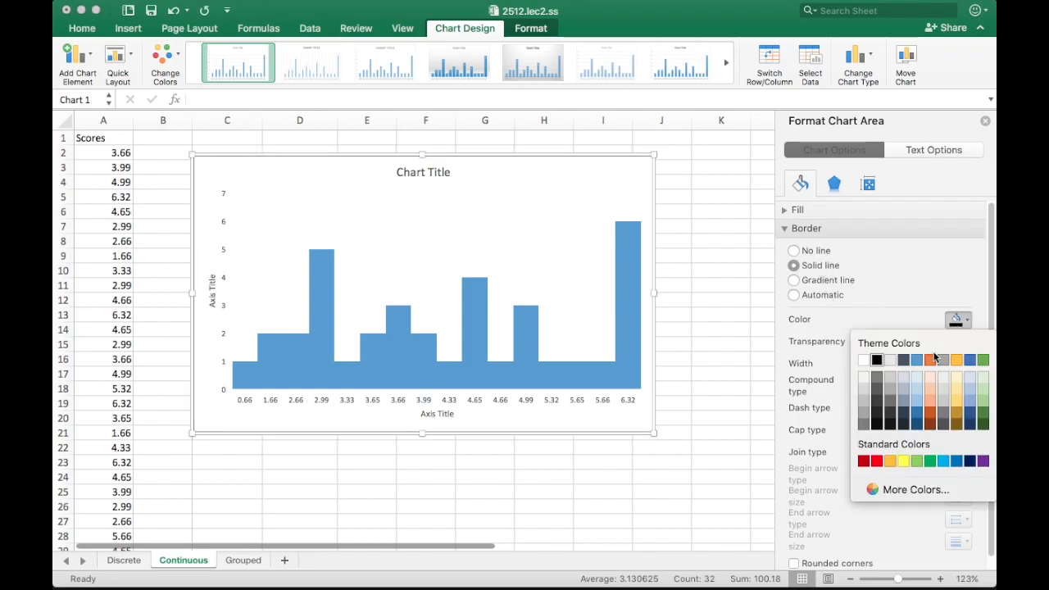
left_click(889, 361)
Outline the bars in solid black and enlarge the chart down and to the right
left_click(622, 356)
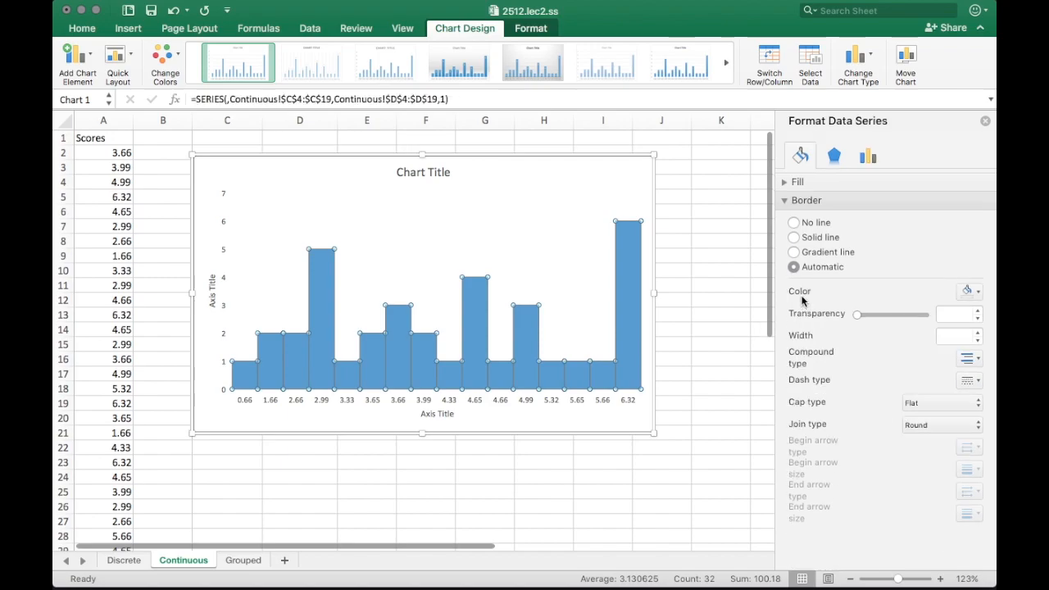
left_click(814, 238)
left_click(969, 290)
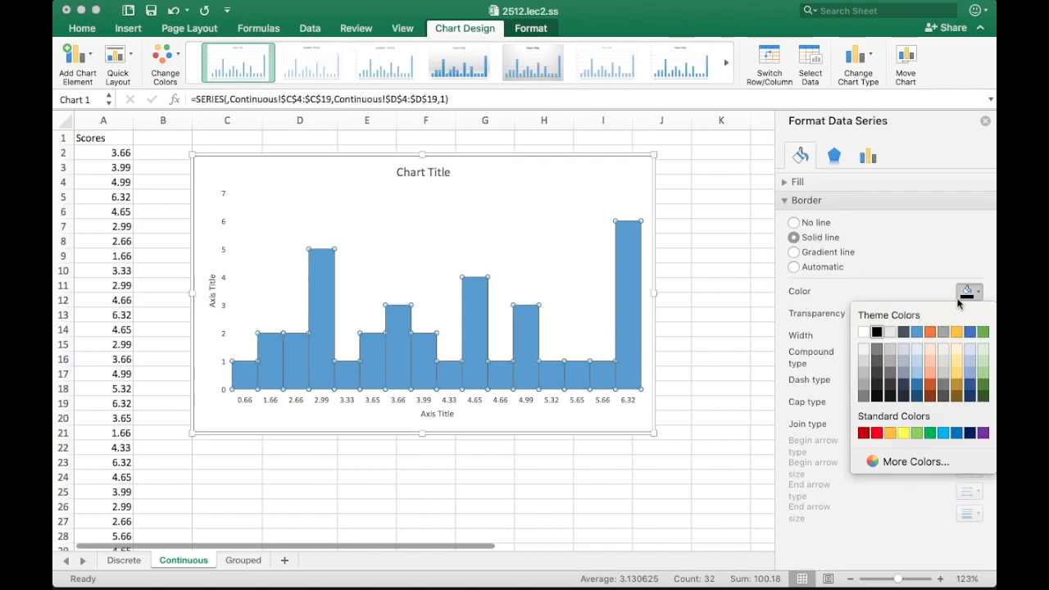
left_click(560, 228)
left_click(604, 184)
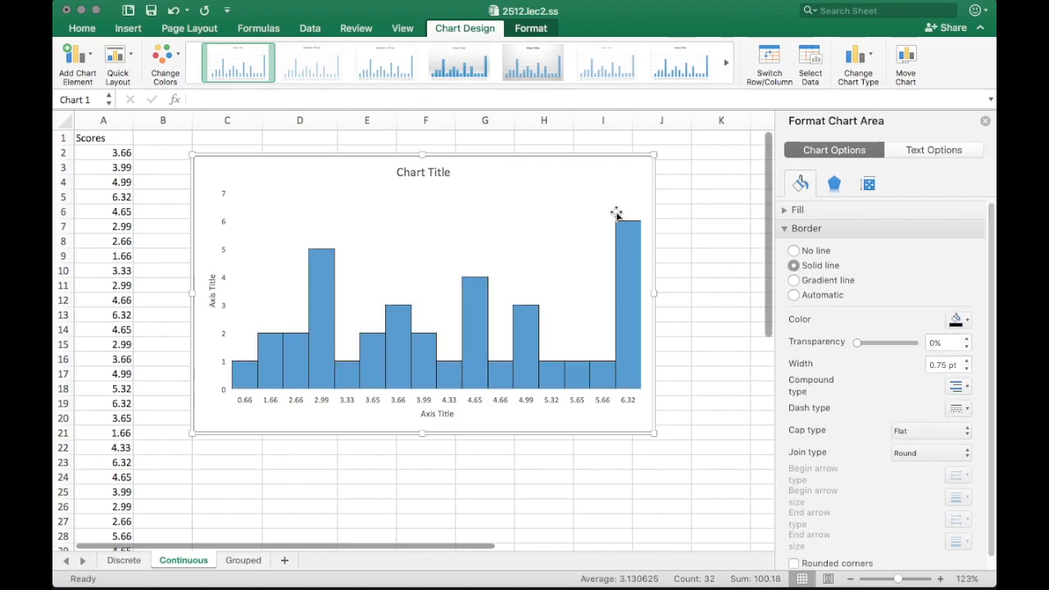
left_click_drag(653, 433, 702, 453)
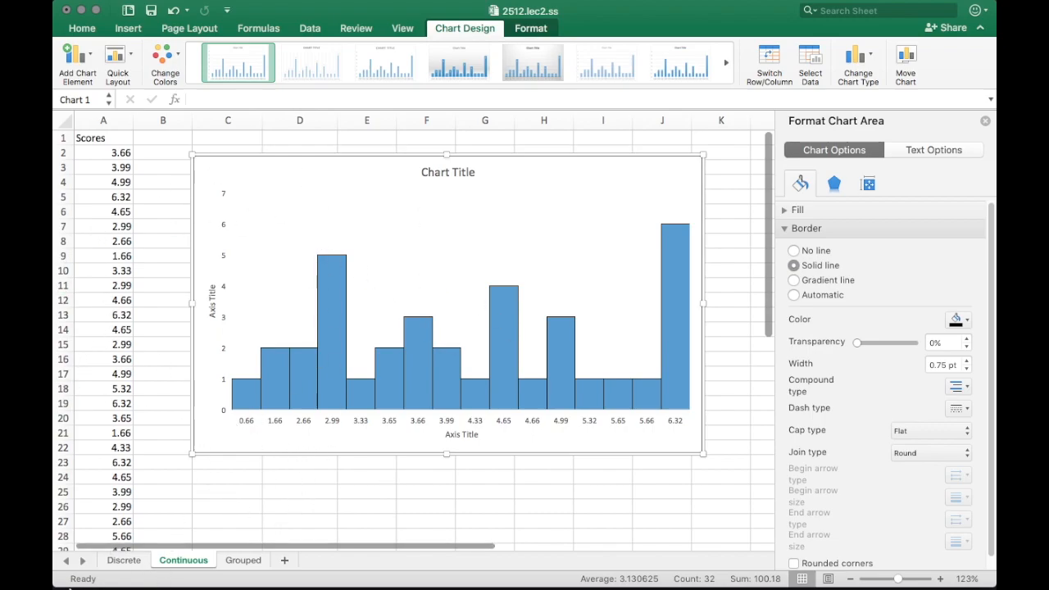
left_click(124, 562)
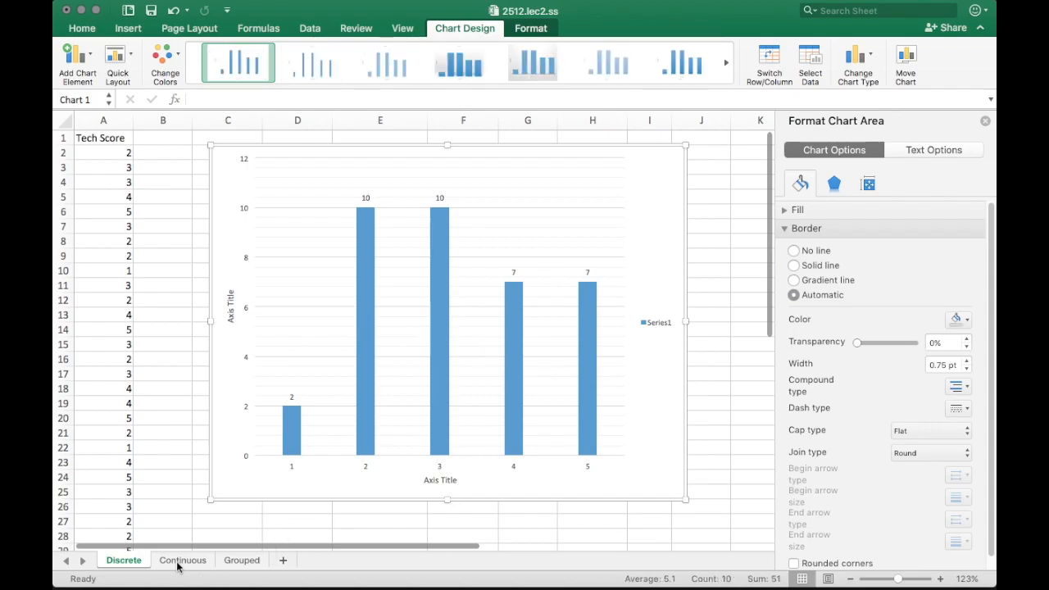
left_click(232, 560)
scroll(237, 353, "down", 2)
scroll(238, 352, "up", 2)
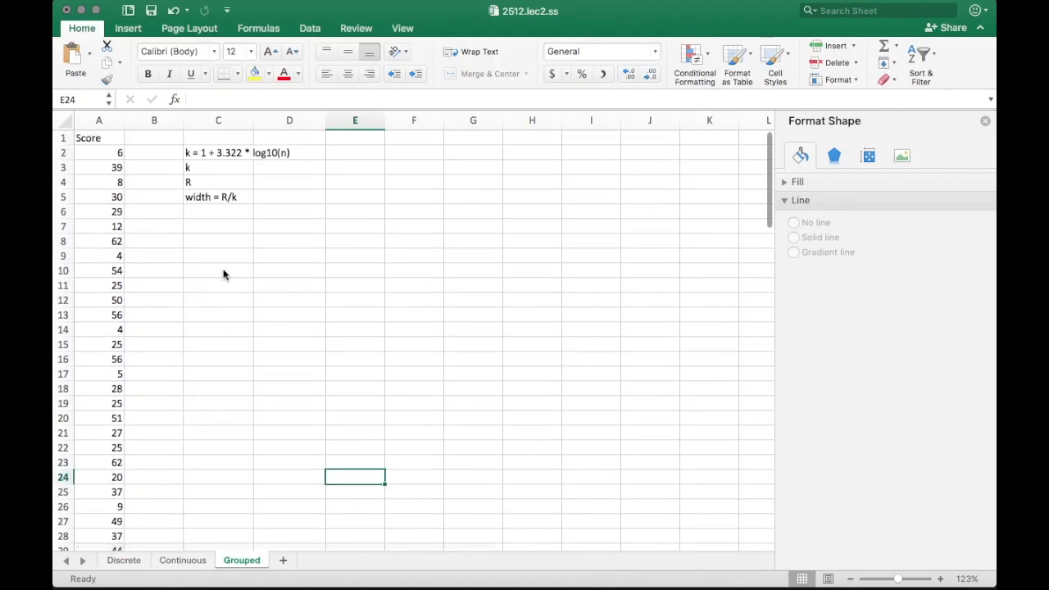
scroll(221, 279, "down", 2)
scroll(221, 274, "up", 2)
scroll(218, 274, "down", 5)
scroll(218, 275, "down", 5)
scroll(206, 265, "up", 9)
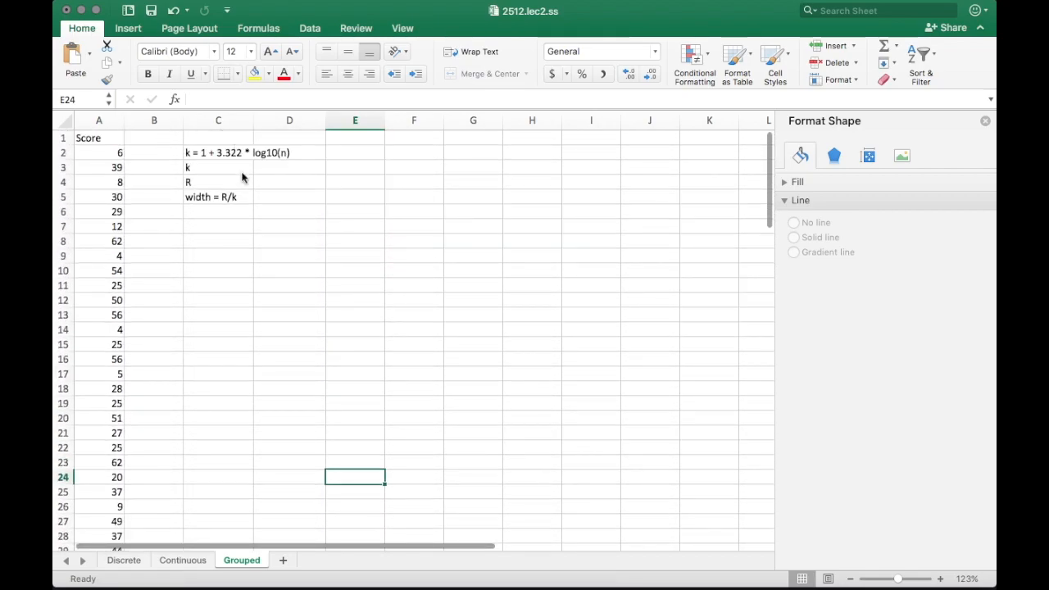
left_click(229, 270)
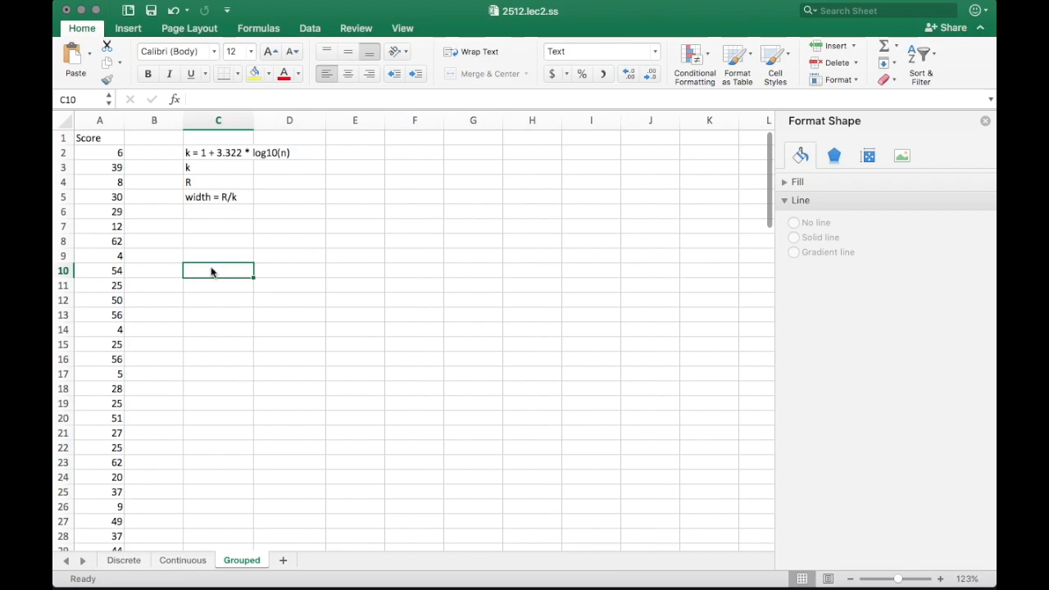
Create a PivotTable at C10 from the Score range A1:A101 and list each Score as a row
left_click(122, 29)
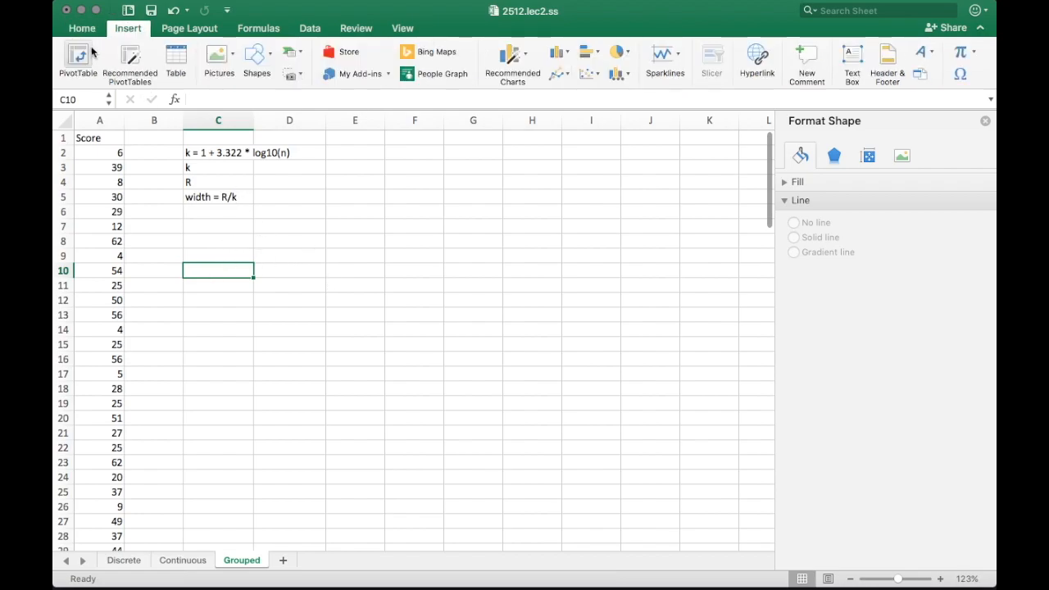
left_click(80, 58)
left_click_drag(99, 143, 110, 451)
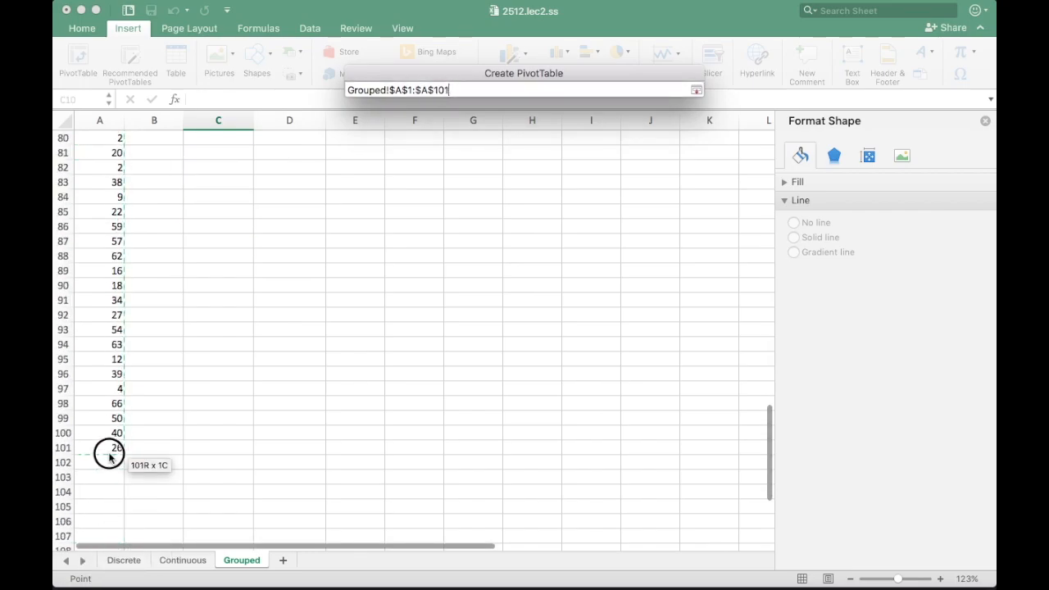
left_click(396, 276)
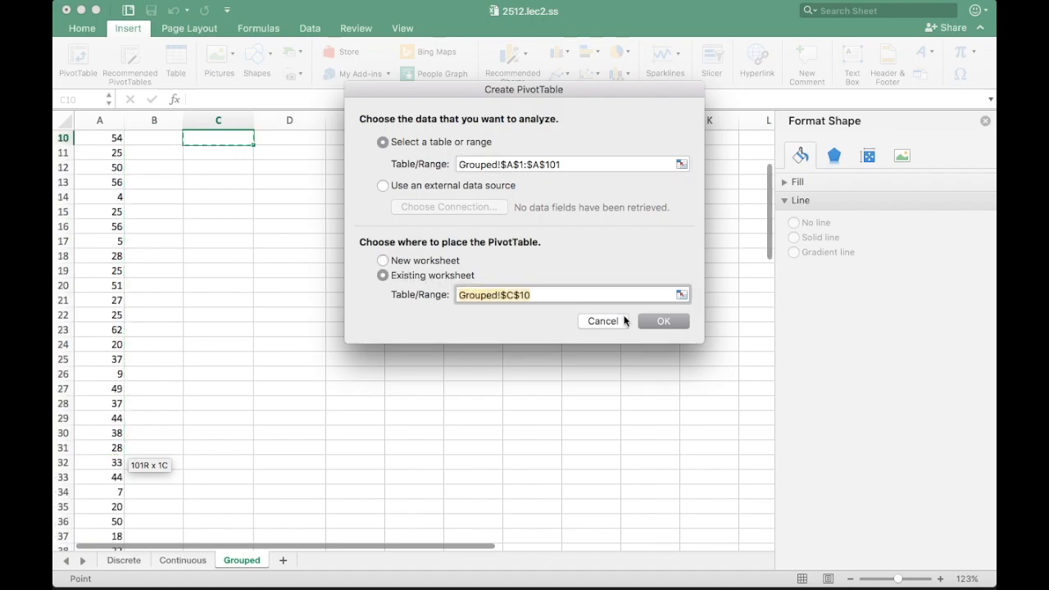
left_click(662, 321)
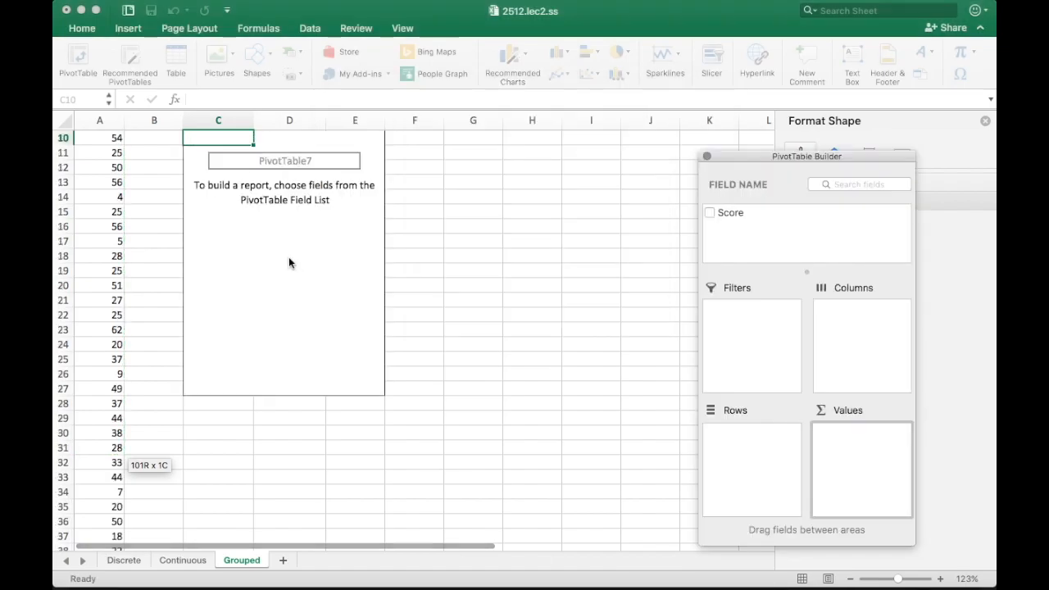
left_click_drag(748, 152, 597, 128)
scroll(464, 220, "up", 5)
left_click_drag(573, 189, 721, 430)
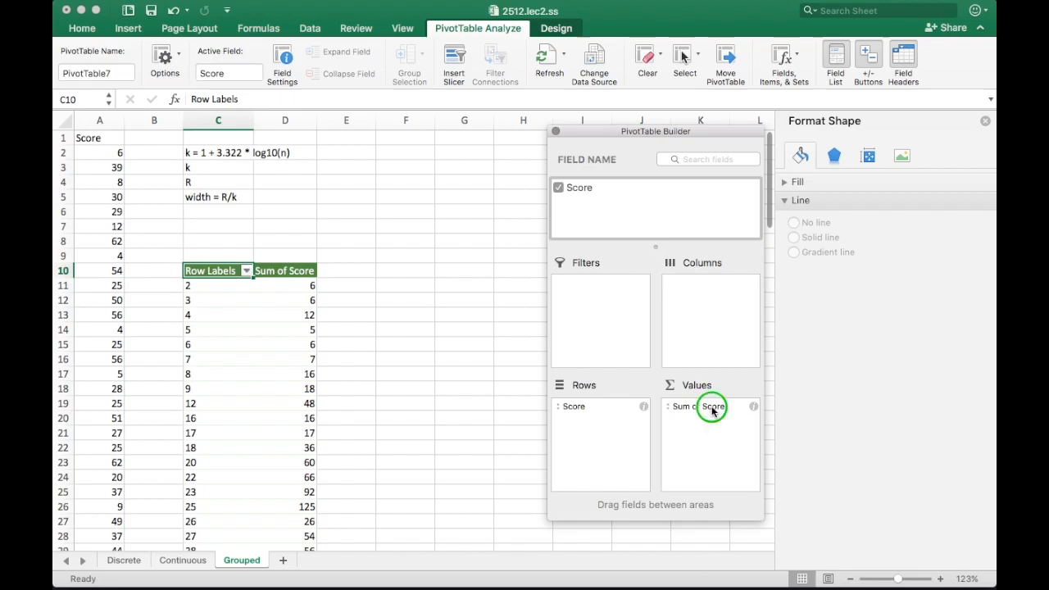
Change the Sum of Score value field to summarize by Count
left_click(712, 410)
left_click(765, 564)
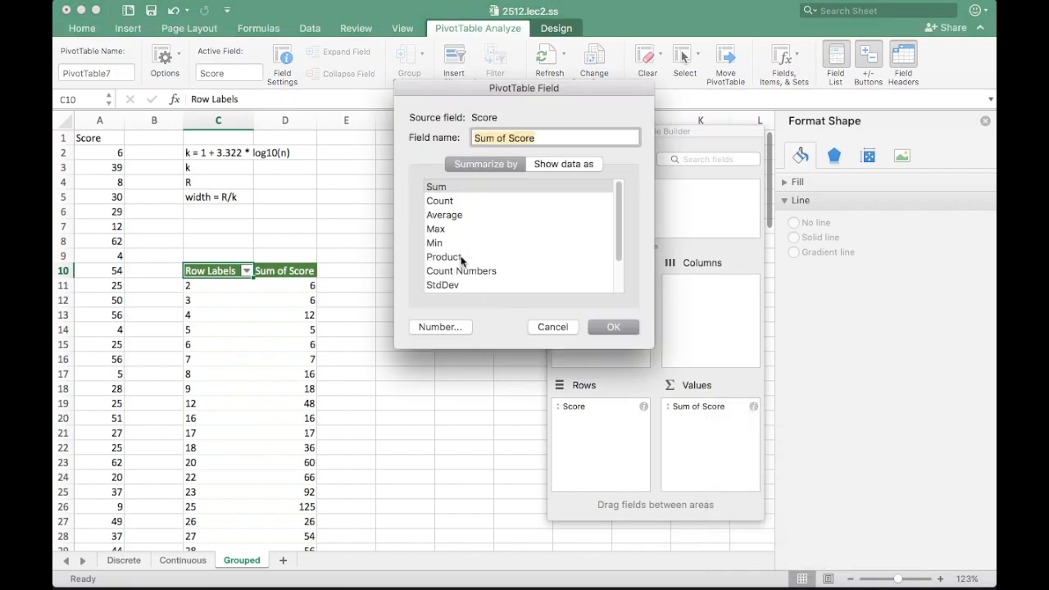
left_click(439, 201)
left_click(613, 327)
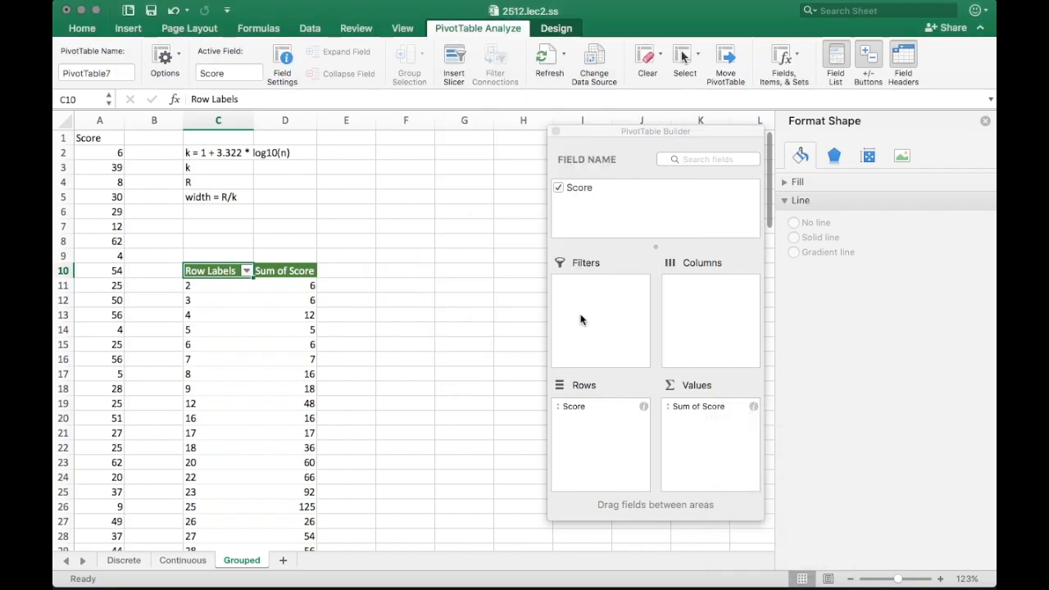
Select the pivot's score and count rows and browse the Insert tab's chart choices
mouse_move(196, 288)
left_mouse_down()
mouse_move(271, 421)
mouse_move(271, 573)
mouse_move(270, 398)
mouse_move(292, 110)
mouse_move(283, 260)
mouse_move(295, 279)
left_mouse_up()
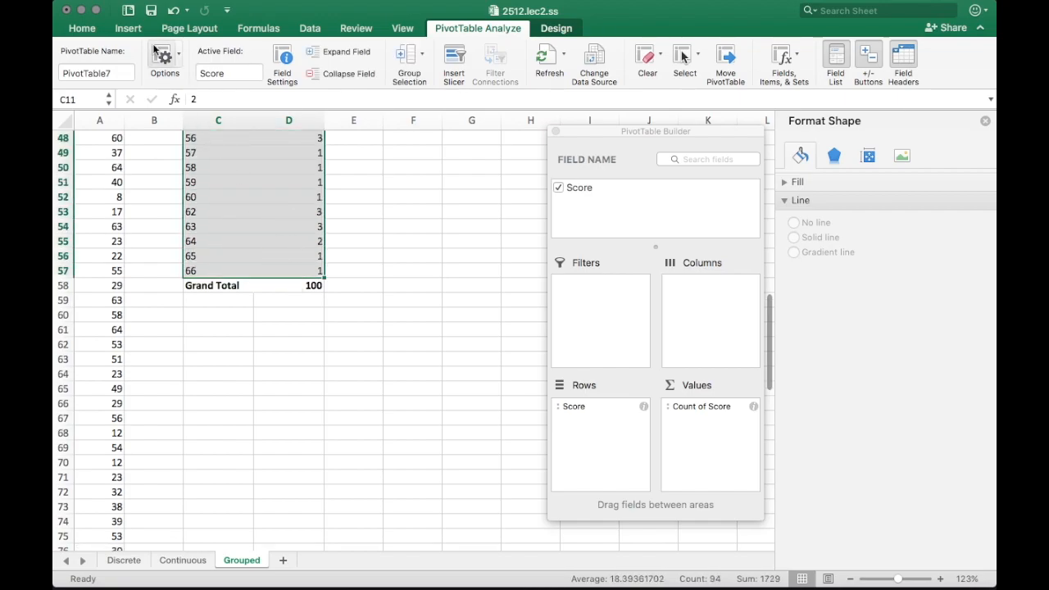
left_click(128, 28)
left_click(509, 54)
left_click_drag(627, 136, 780, 164)
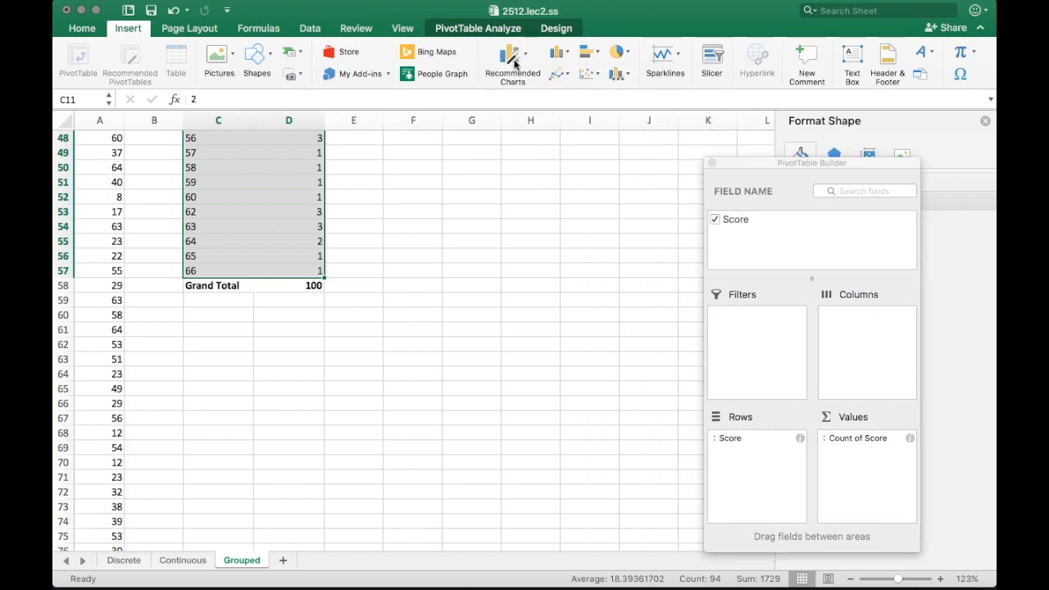
Insert a recommended clustered column chart of the Score counts, move it lower, and add data labels
left_click(525, 57)
left_click(571, 387)
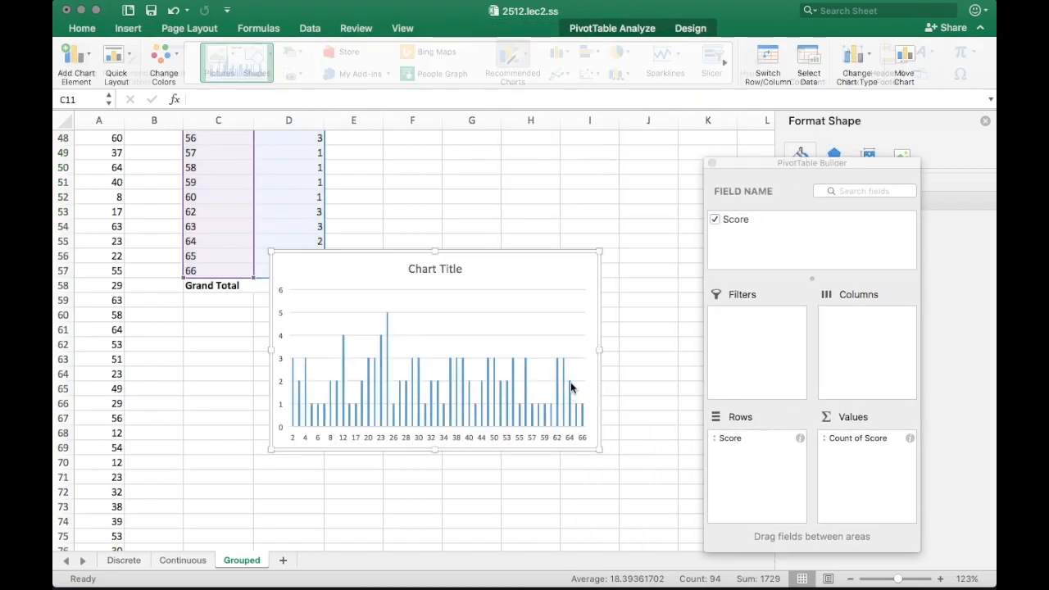
left_click_drag(558, 260, 681, 155)
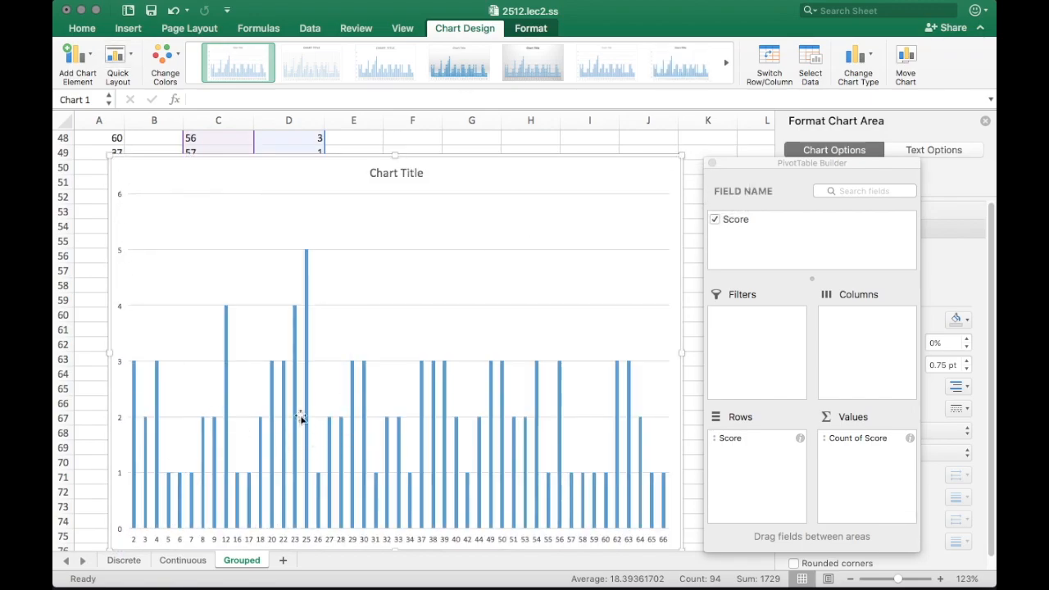
right_click(275, 377)
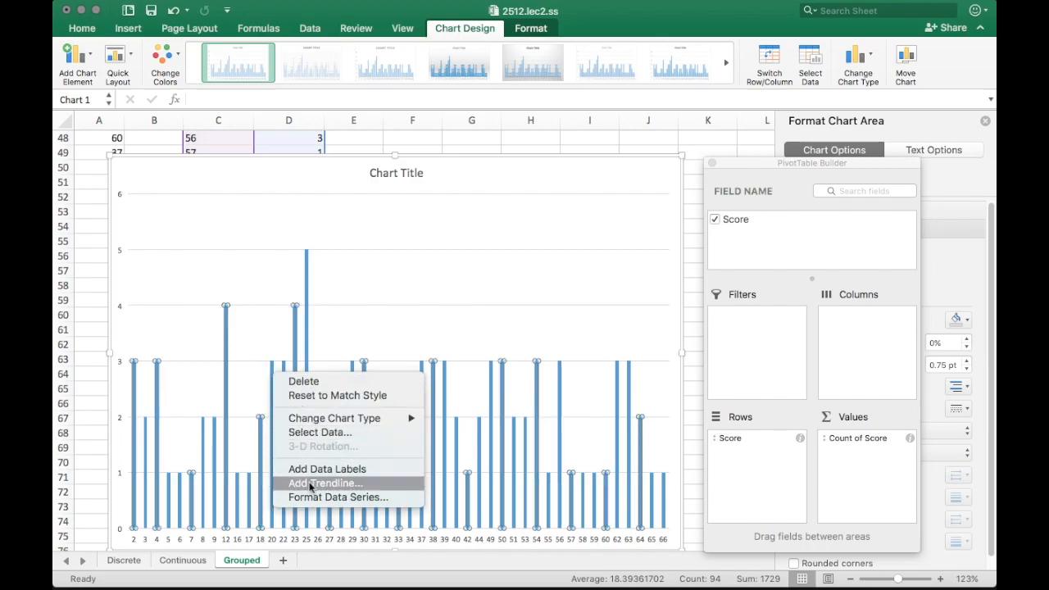
left_click(311, 470)
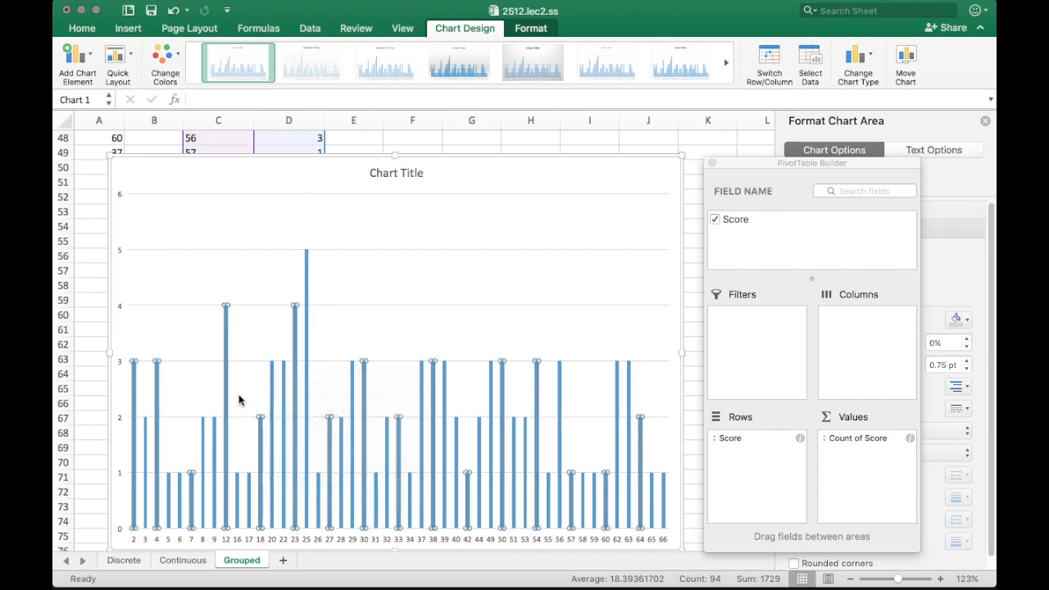
left_click(278, 185)
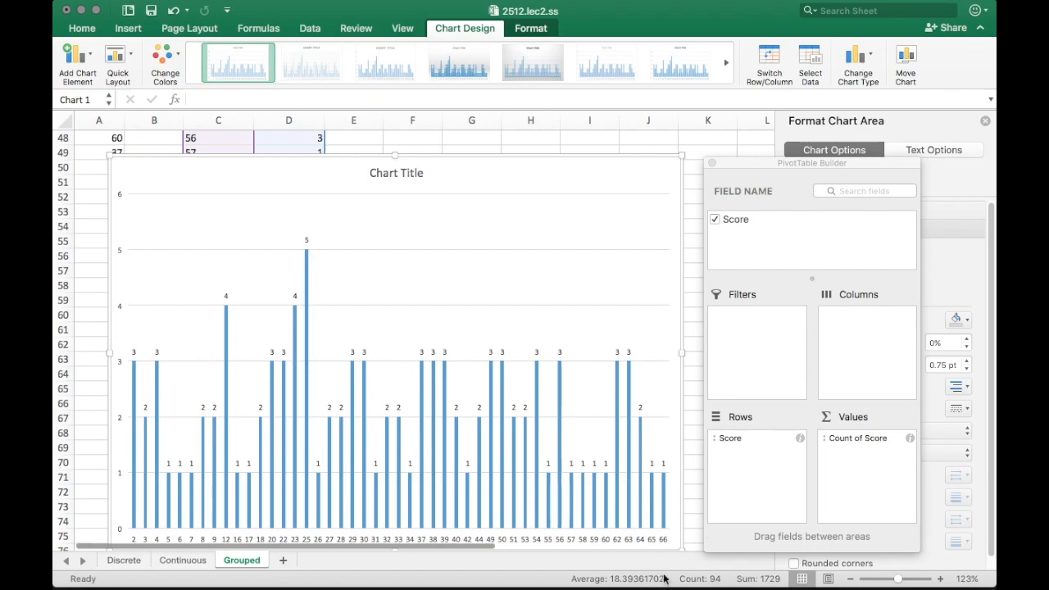
Shrink the score-count chart and move it up beside the pivot table's lower rows
left_click_drag(681, 155, 713, 160)
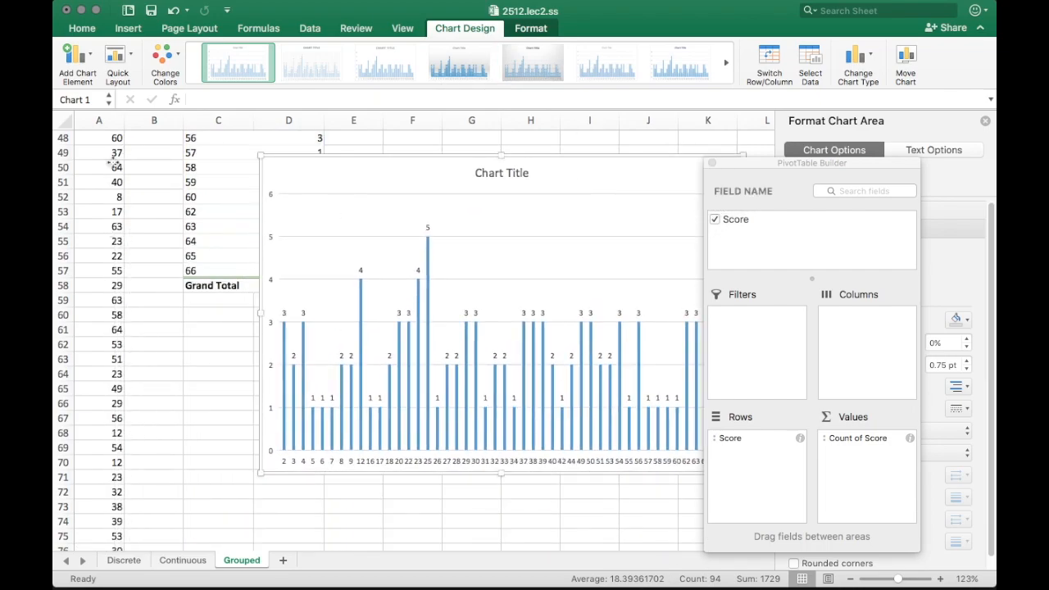
scroll(76, 296, "up", 5)
scroll(76, 296, "up", 8)
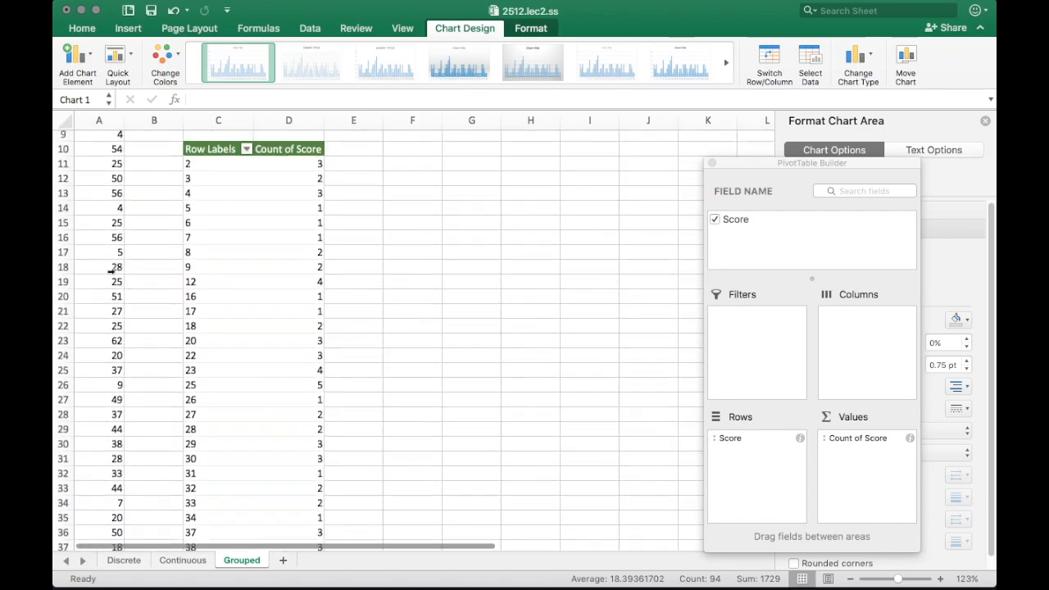
scroll(115, 269, "down", 10)
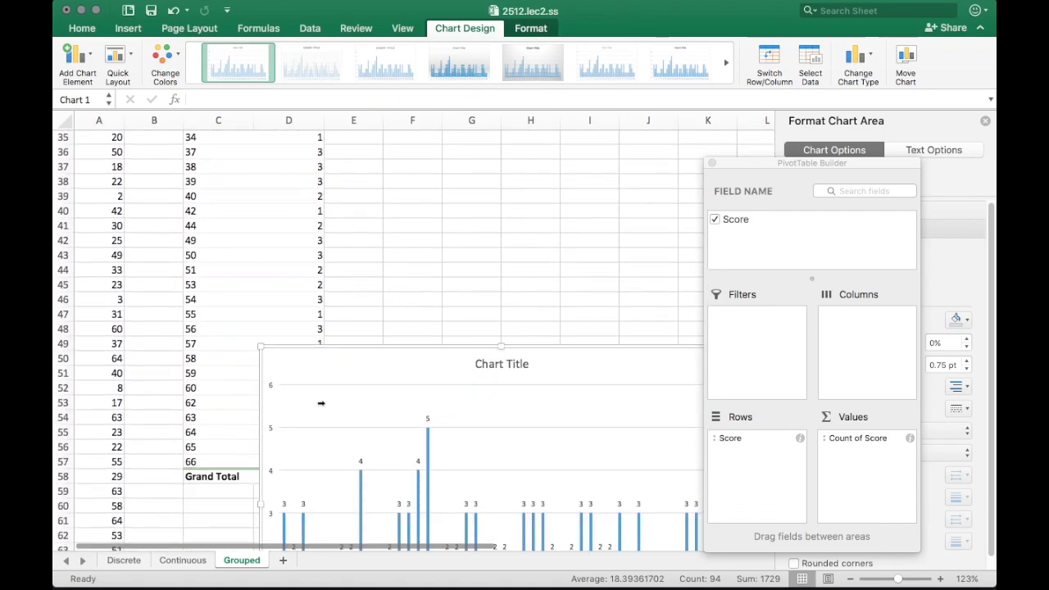
left_click_drag(297, 344, 251, 306)
scroll(218, 282, "up", 6)
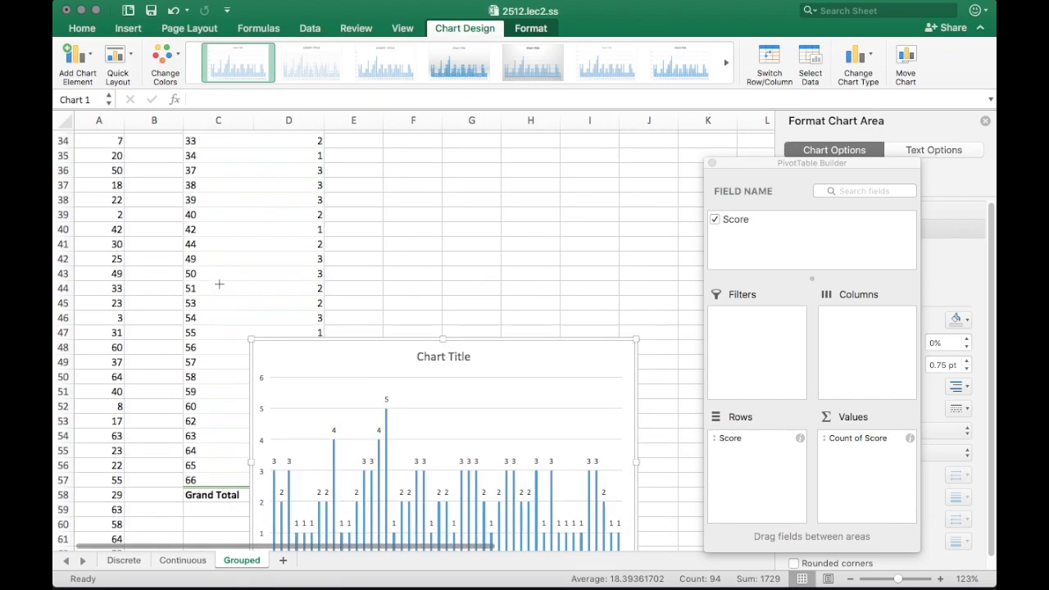
scroll(217, 281, "up", 12)
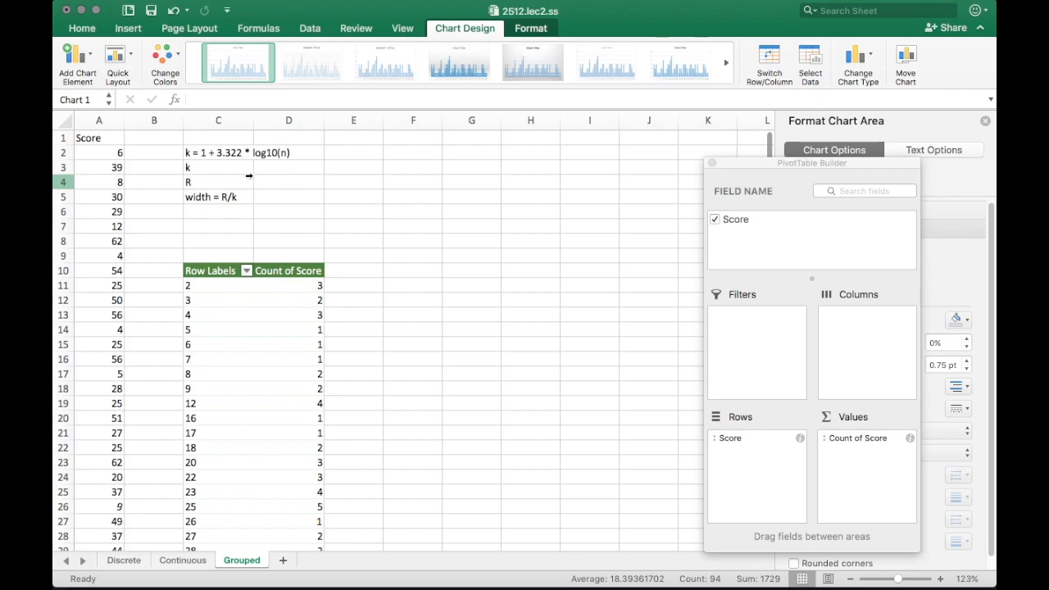
Enter =1+3.322*LOG10(100) in D3 to compute k as 7.644
left_click(293, 171)
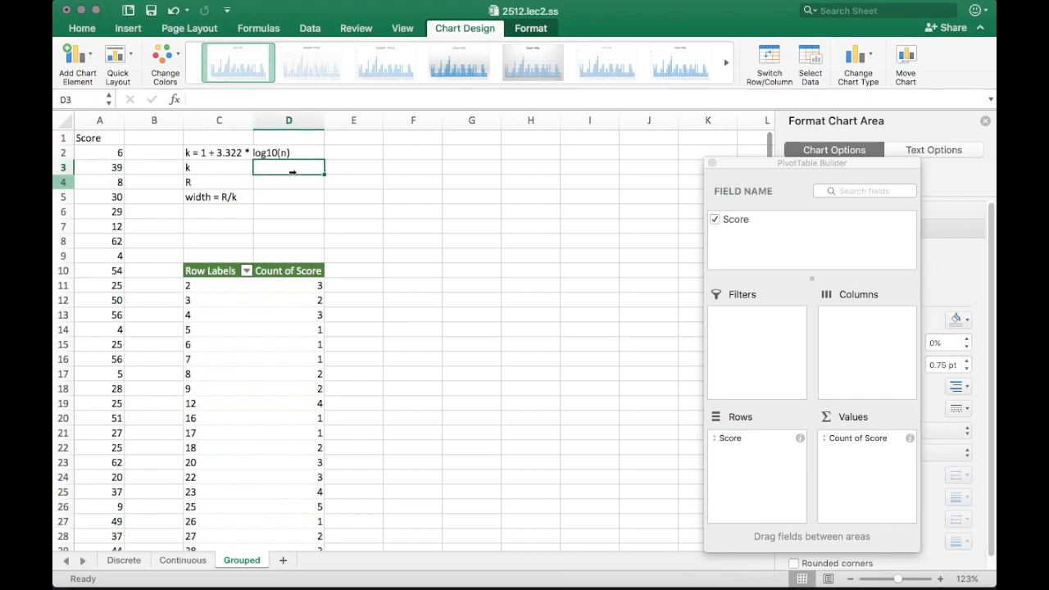
type("=")
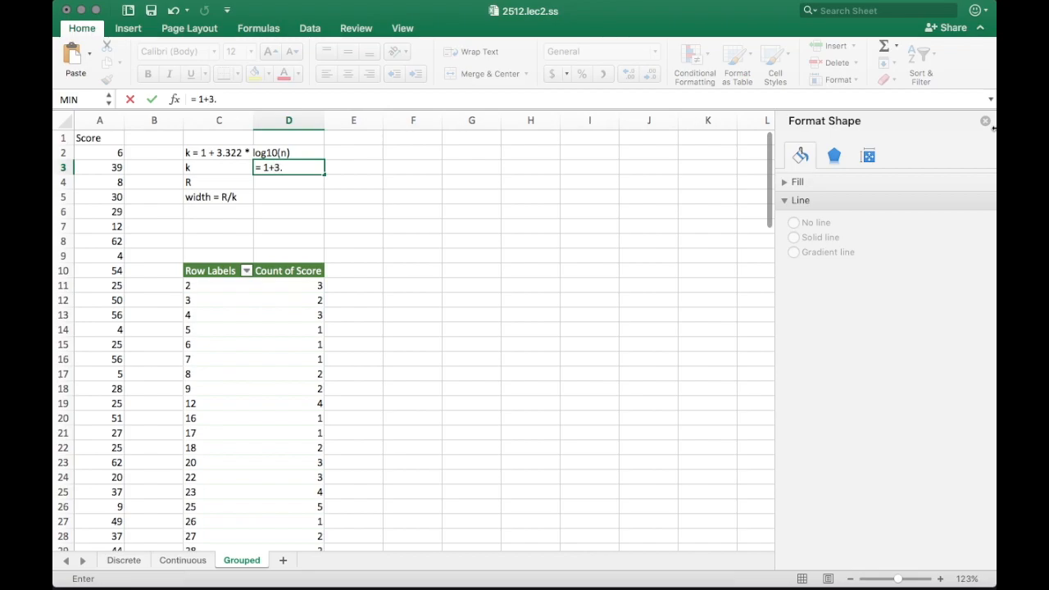
type("1+3.322*log")
key("Tab")
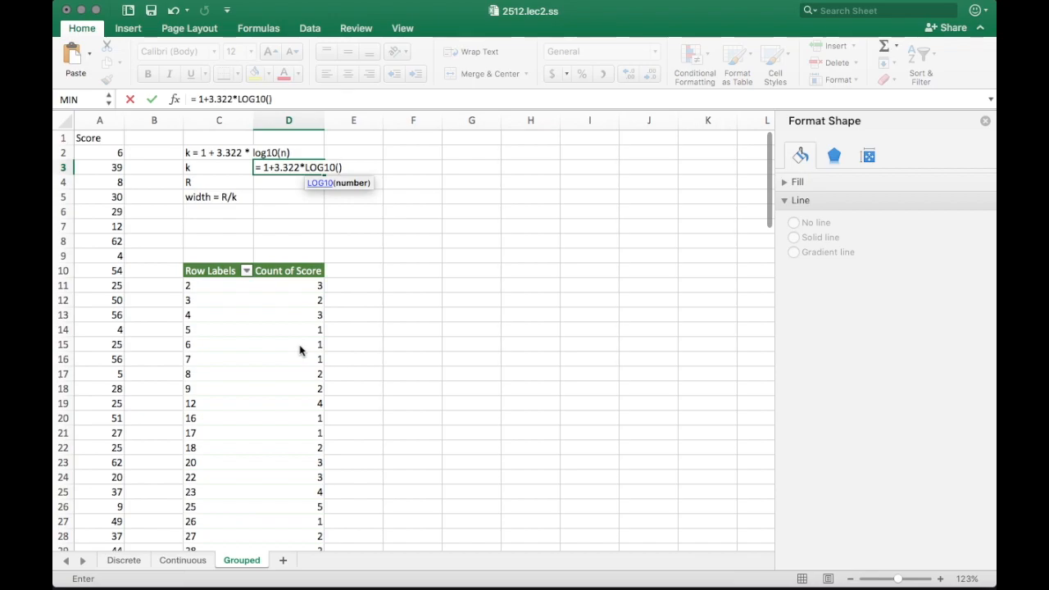
scroll(299, 351, "down", 20)
scroll(300, 351, "down", 3)
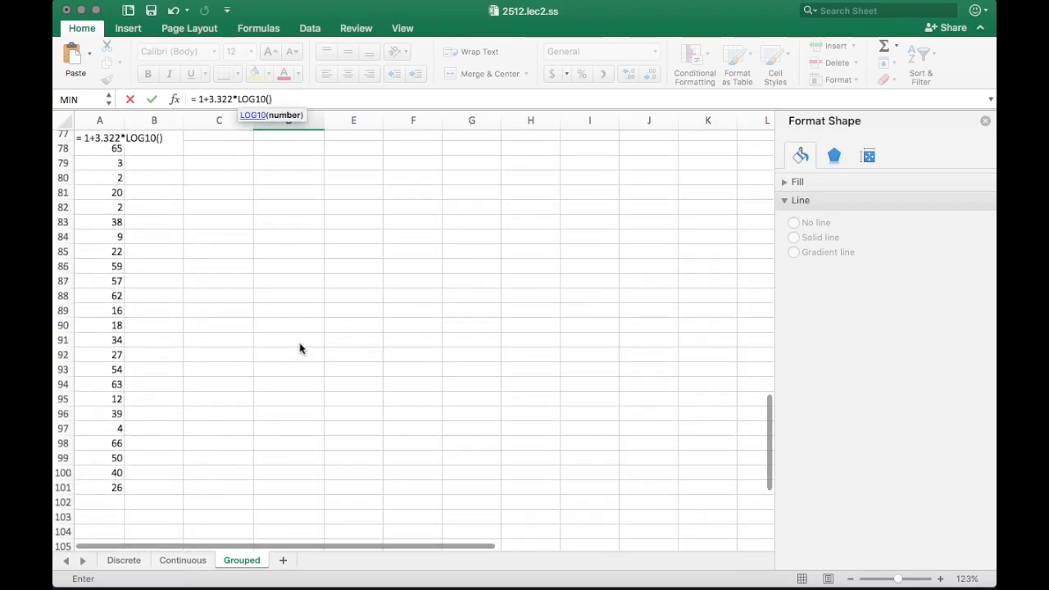
scroll(300, 351, "up", 20)
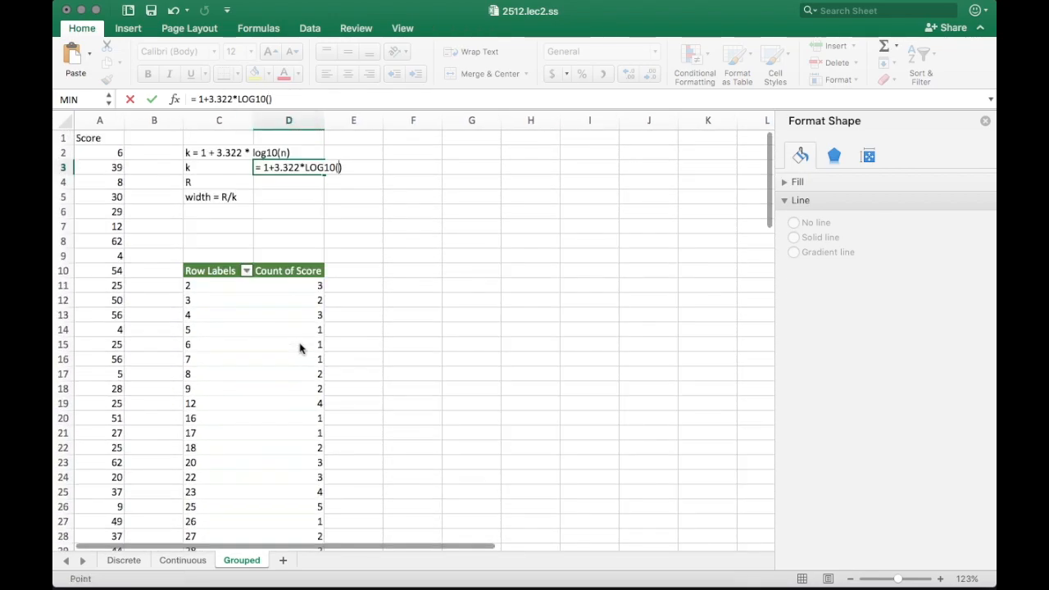
type("100")
key("Return")
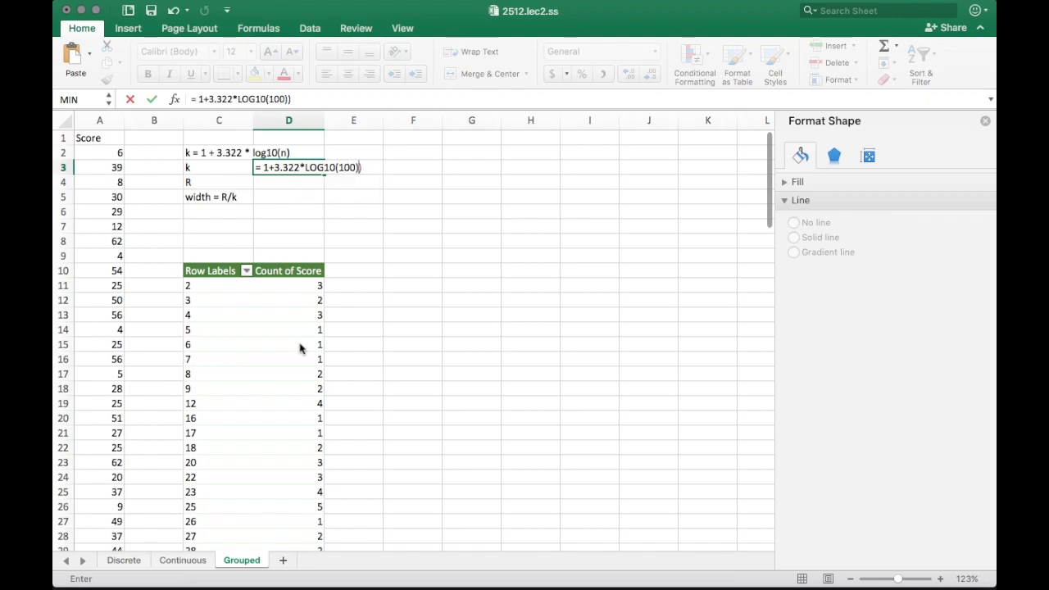
key("Return")
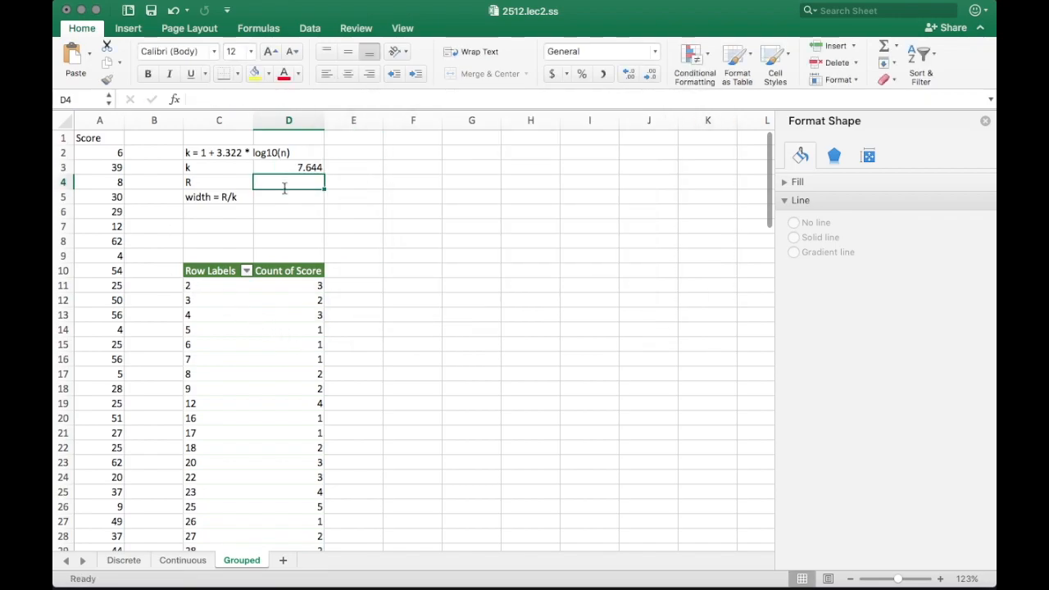
Type the note "≈ 8" in E3 beside k's value
left_click(357, 169)
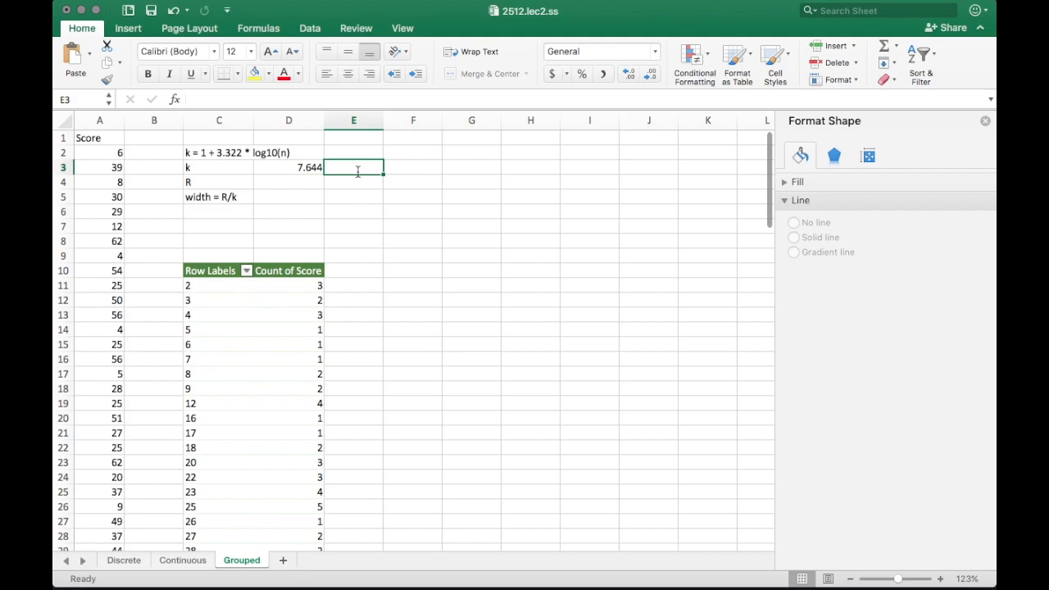
type("= 8")
key("Return")
key("Left")
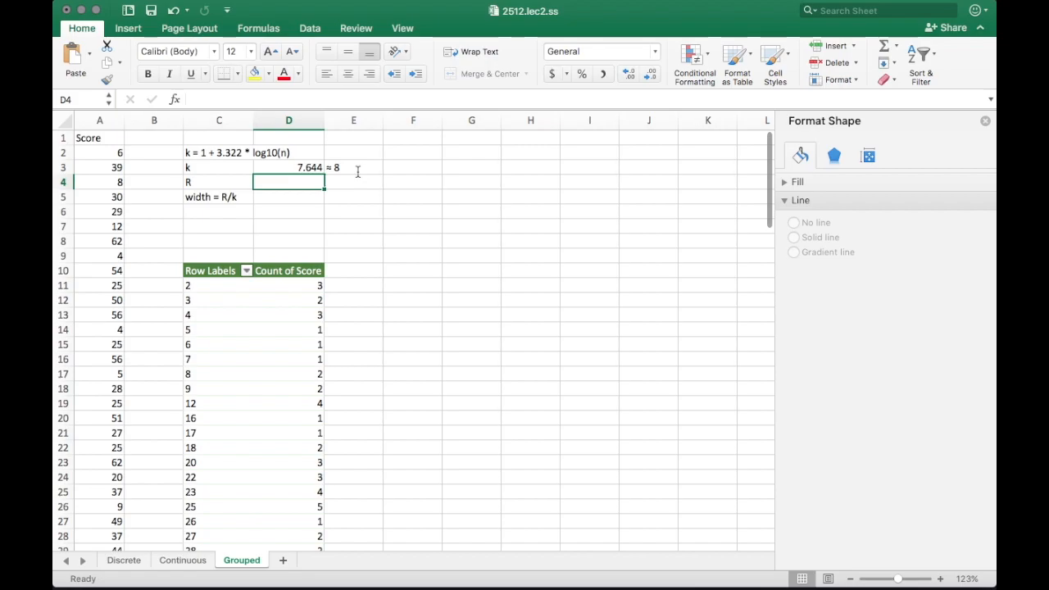
Enter the range R in D4 as 66 minus 2, giving 64
type("=ma")
key("BackSpace")
key("BackSpace")
key("BackSpace")
scroll(287, 286, "down", 5)
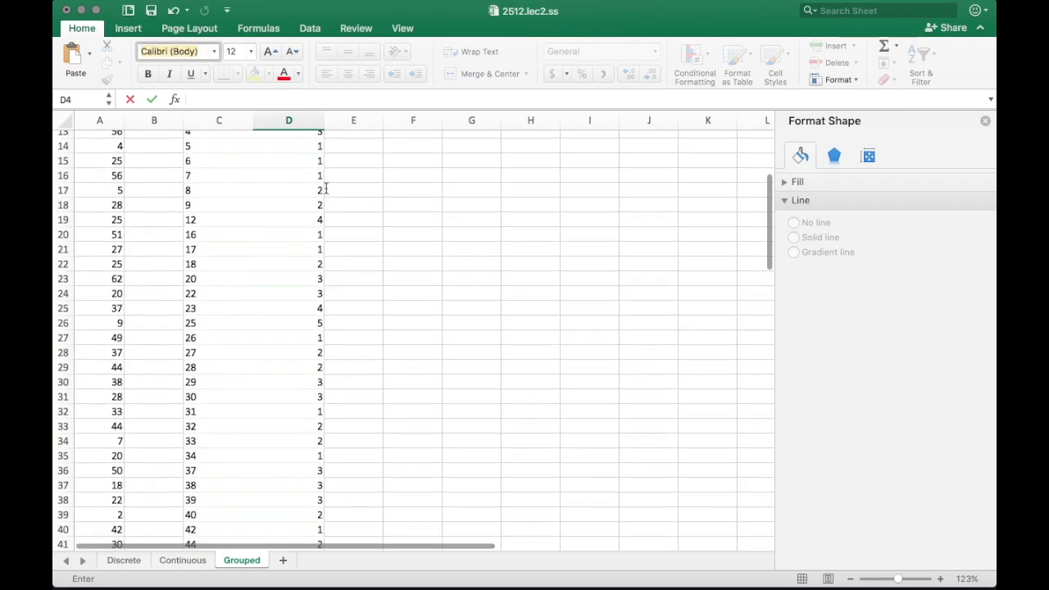
scroll(249, 492, "down", 10)
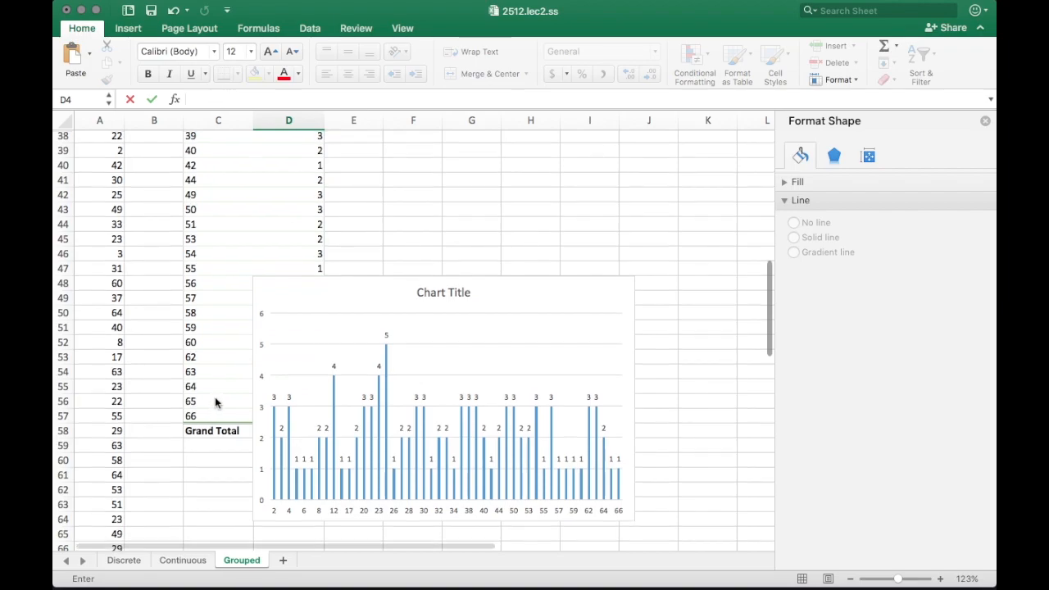
scroll(215, 396, "up", 2)
scroll(214, 396, "up", 14)
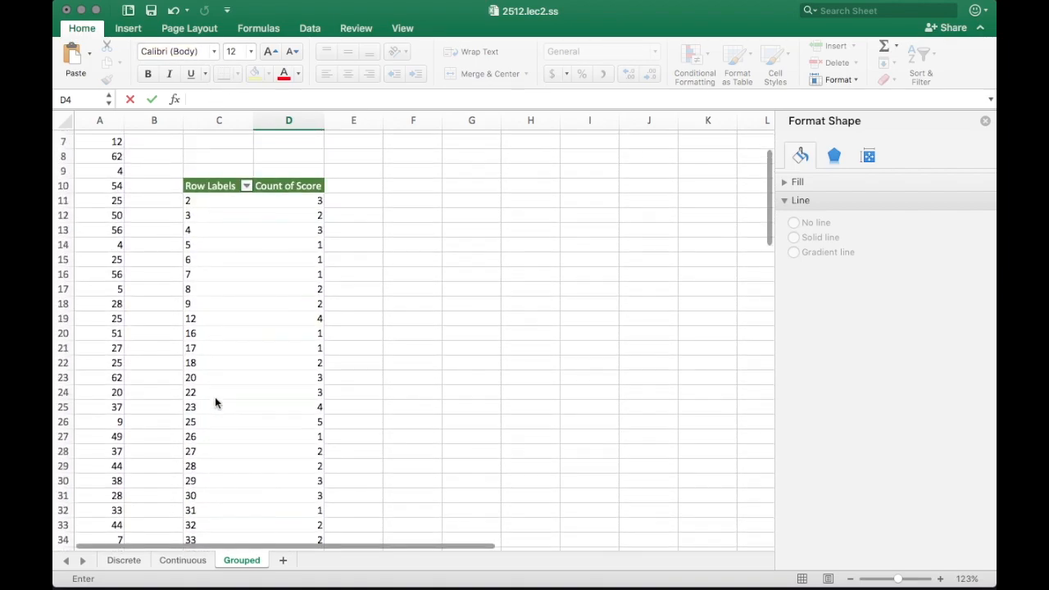
type("=66 - 2")
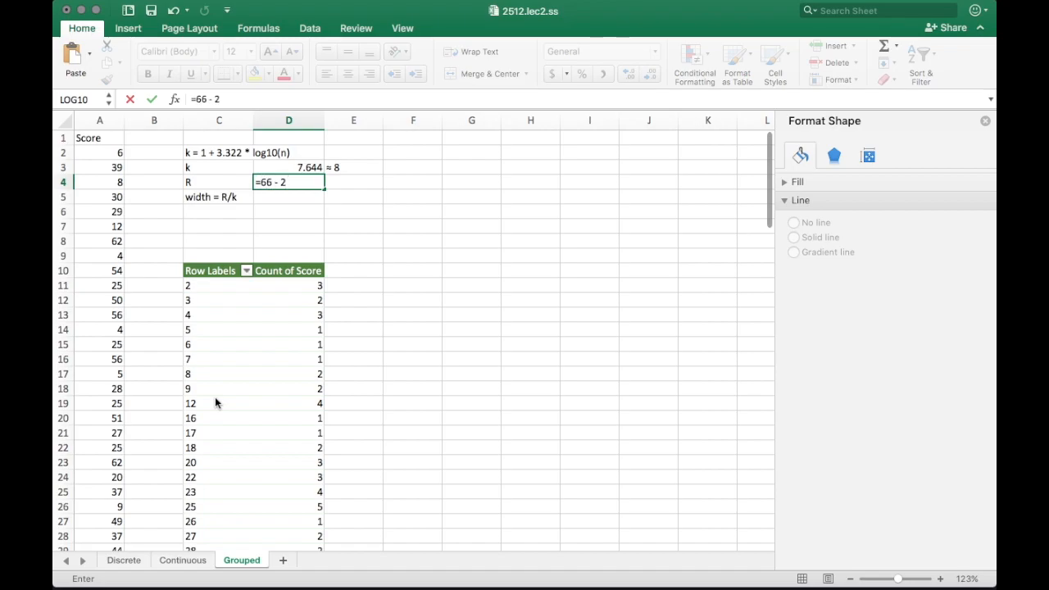
key("Return")
key("Right")
key("Left")
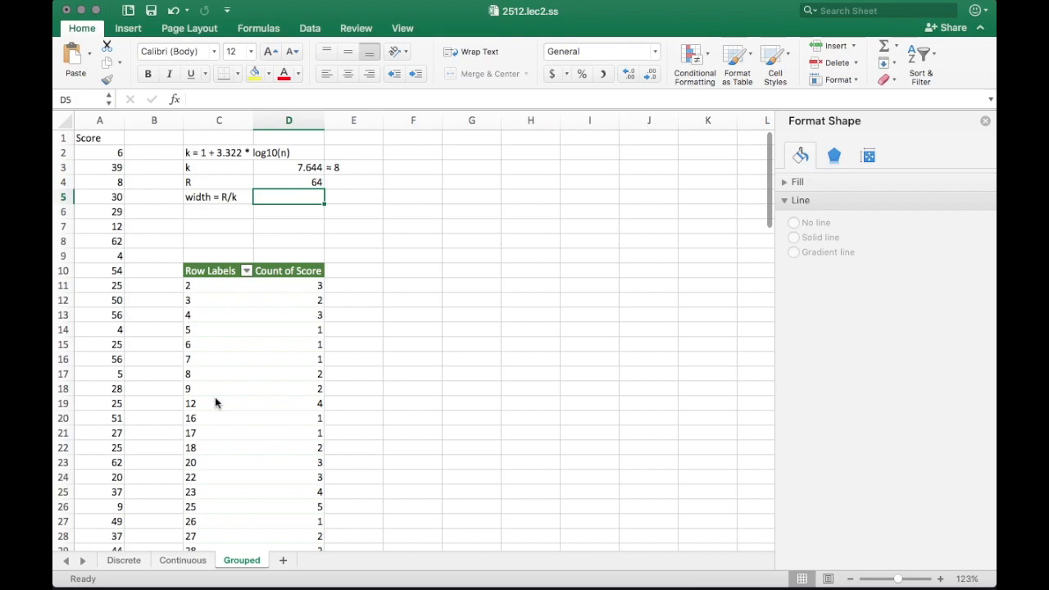
Enter =D4/D3 in D5 so the width computes as 8.372579801
type("=")
key("Up")
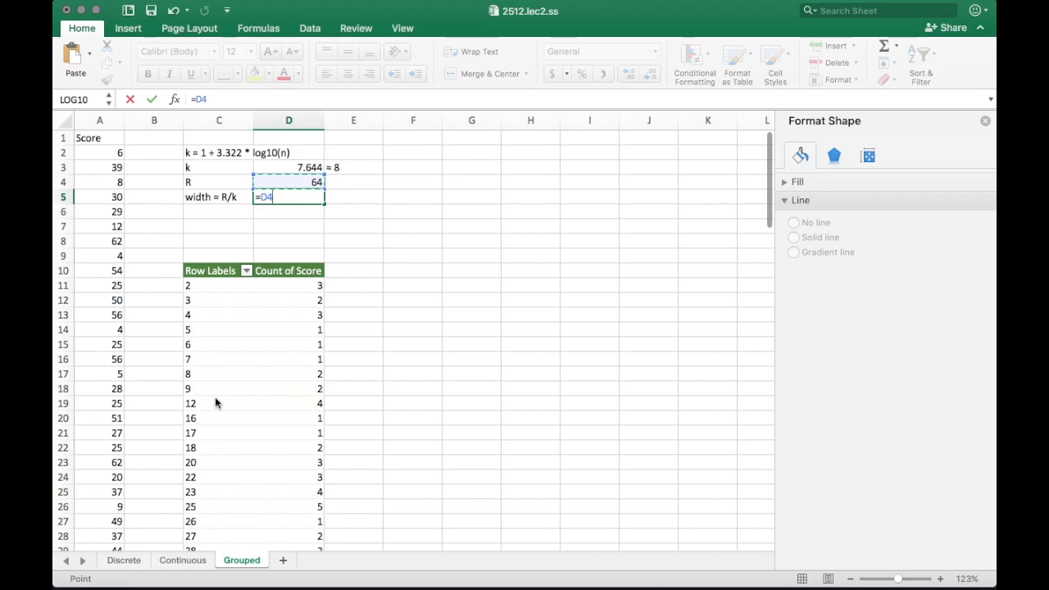
type("/")
key("Up")
key("Up")
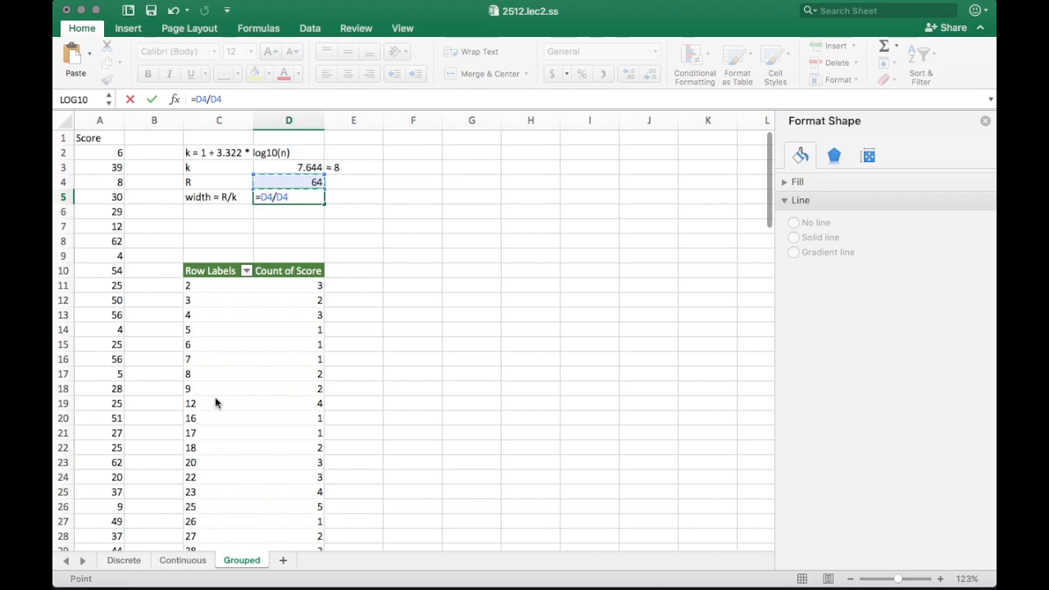
key("Return")
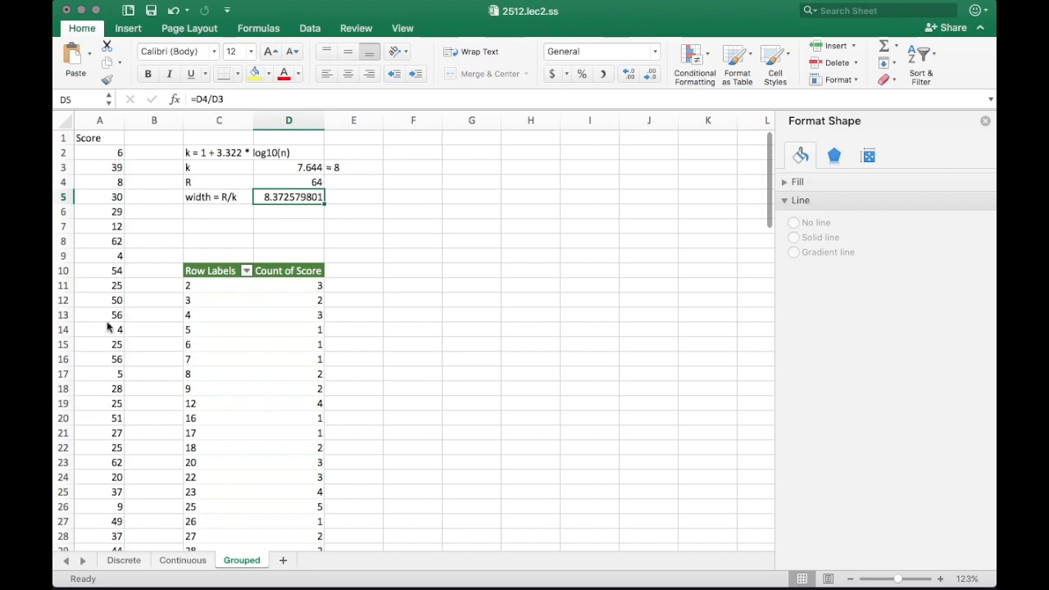
Write the note '≈ 10' in E5 beside the 8.372579801 width, rounding it up
left_click(362, 187)
left_click(353, 202)
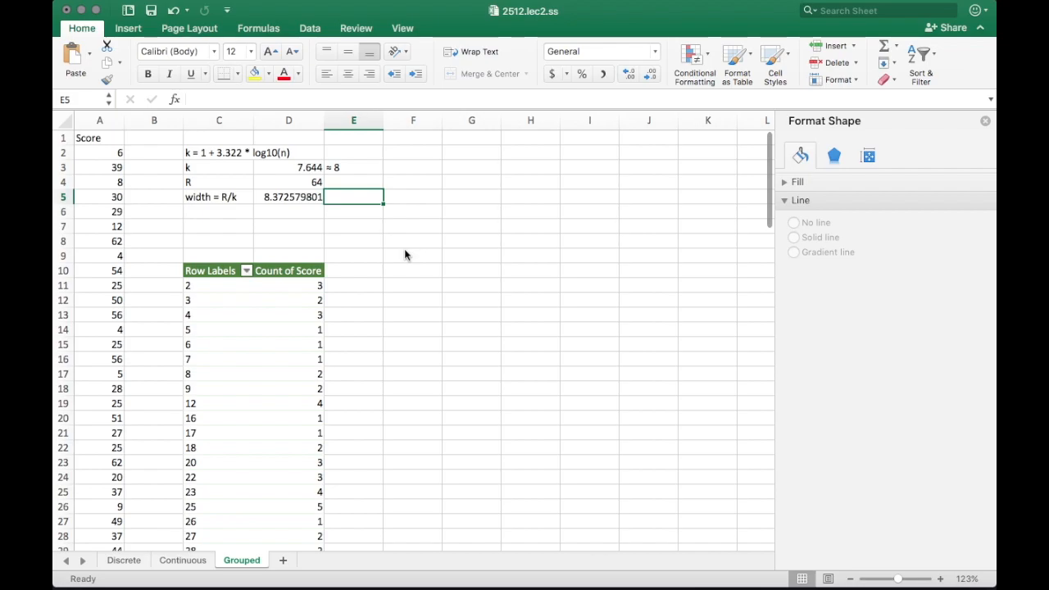
type("≈ 8")
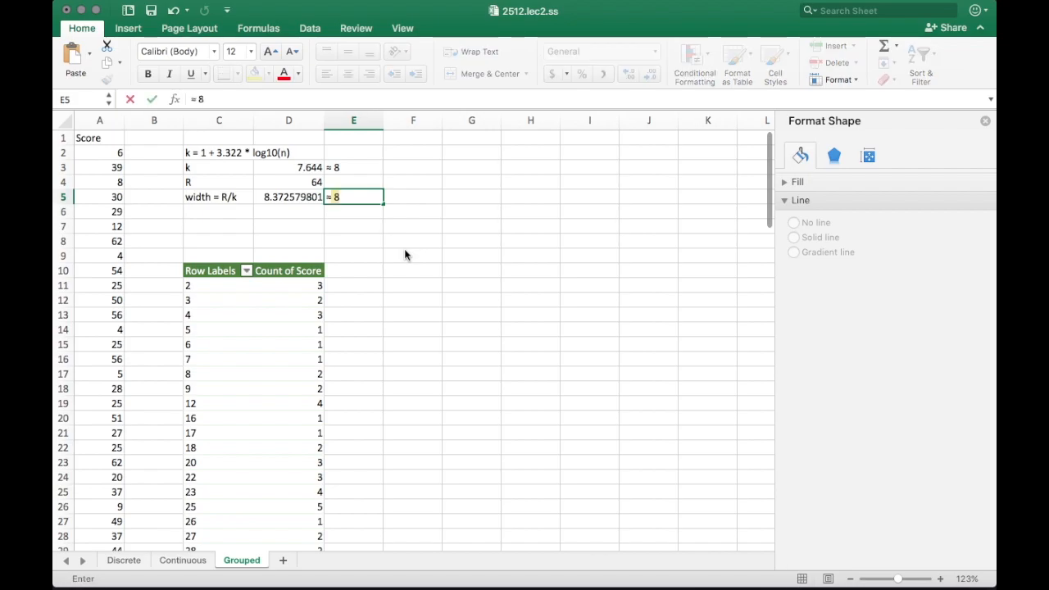
key("Tab")
key("Left")
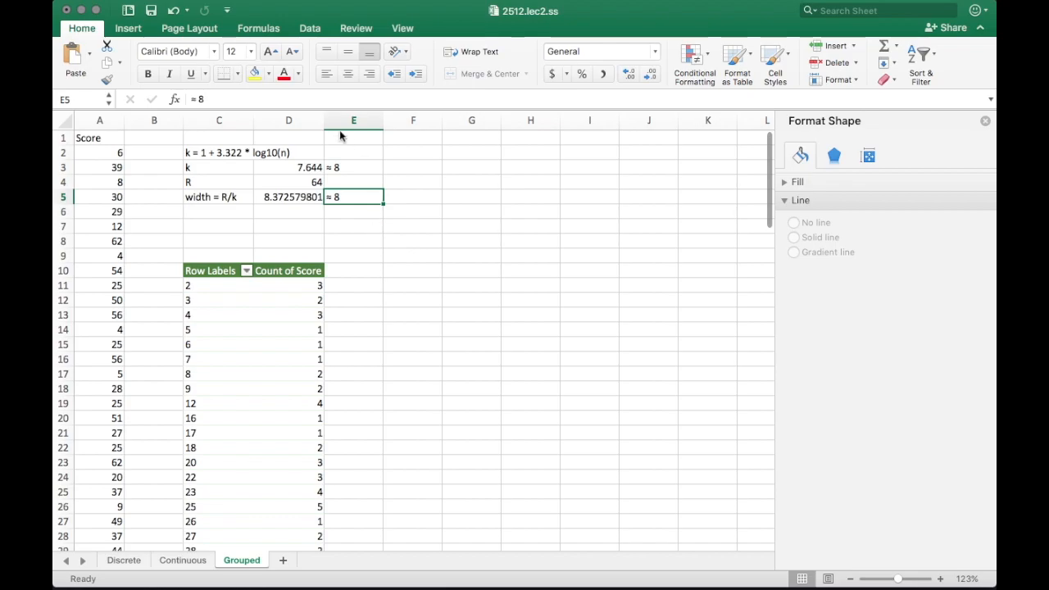
left_click(311, 93)
key("BackSpace")
type("10")
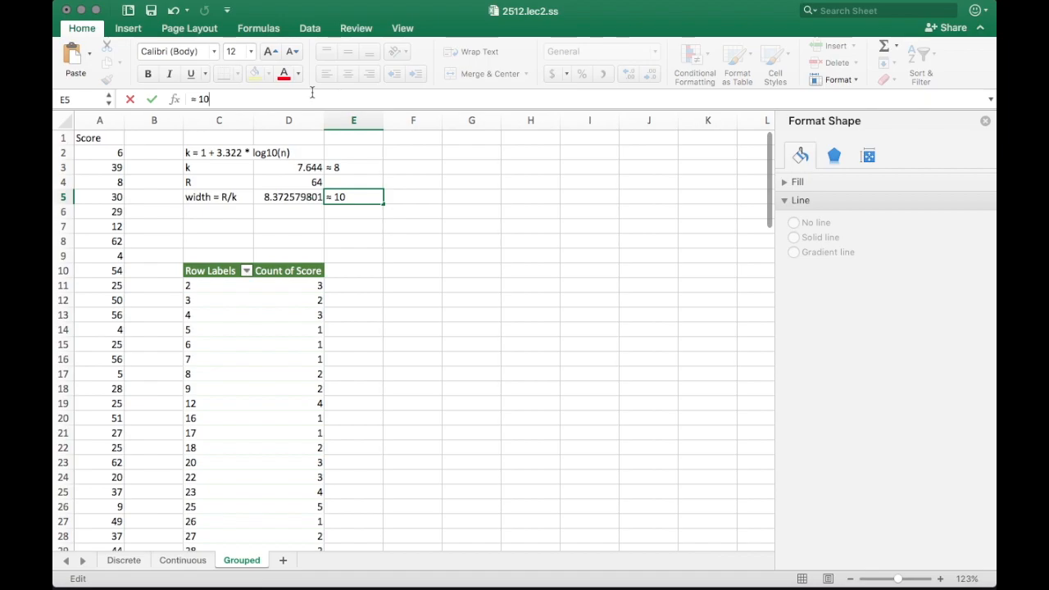
key("Return")
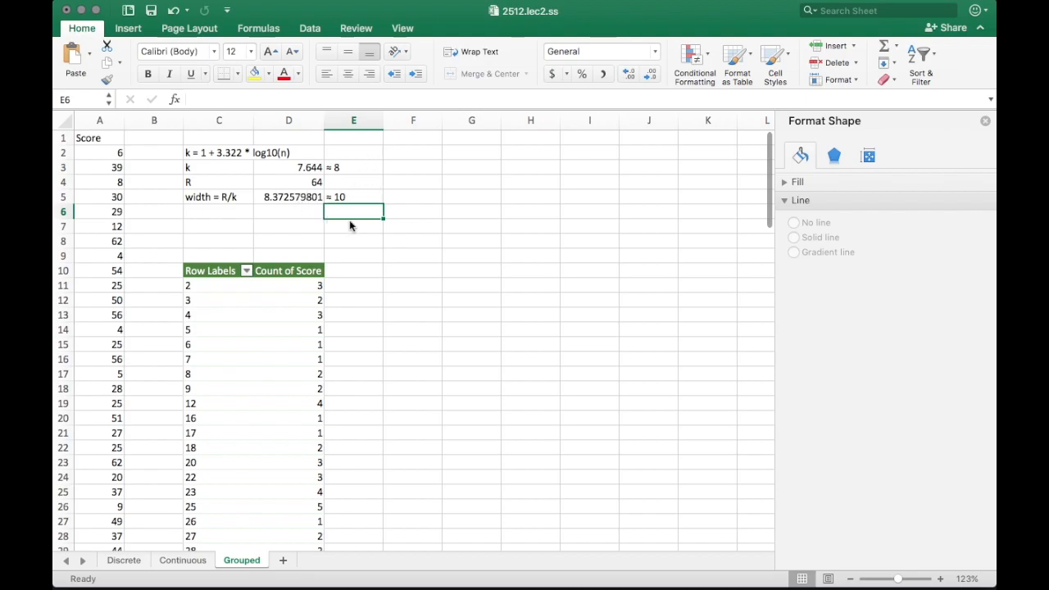
scroll(327, 328, "down", 3)
scroll(328, 328, "up", 2)
scroll(275, 296, "up", 2)
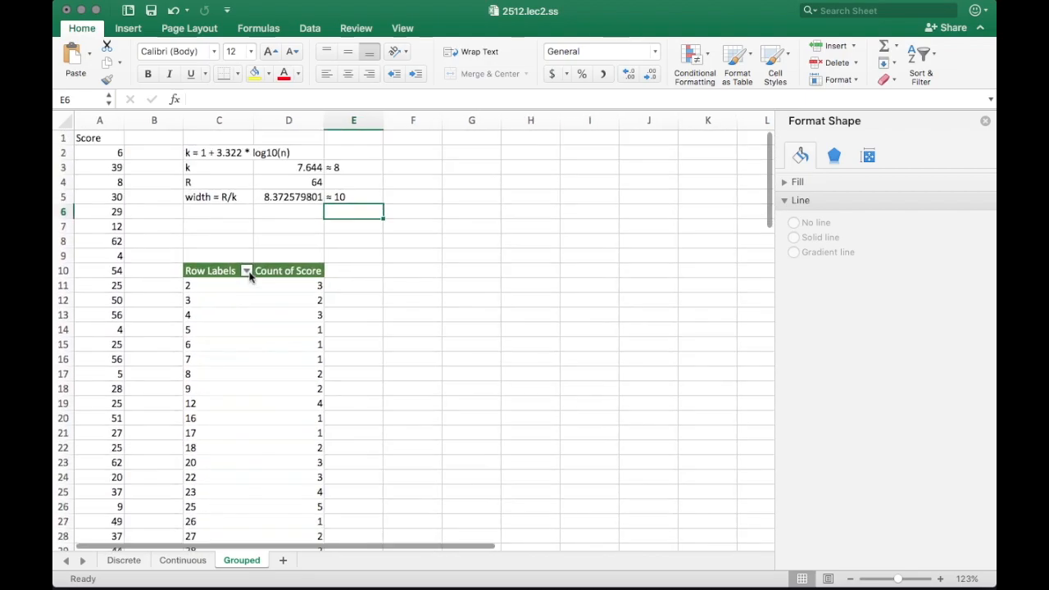
Group the pivot's Score row labels By 10, producing classes 2-11 through 62-71
left_click(204, 291)
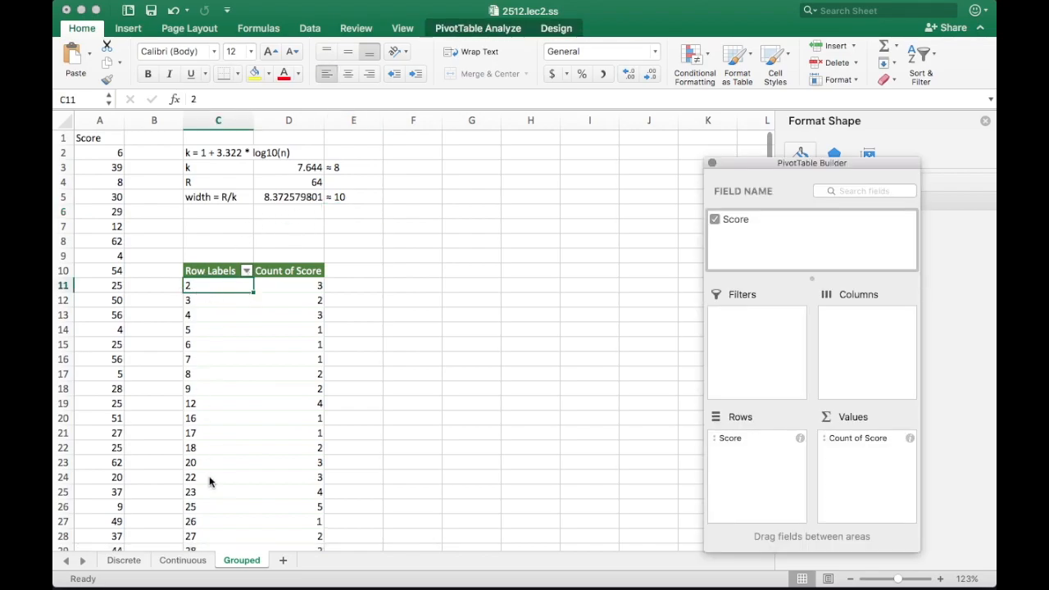
right_click(204, 288)
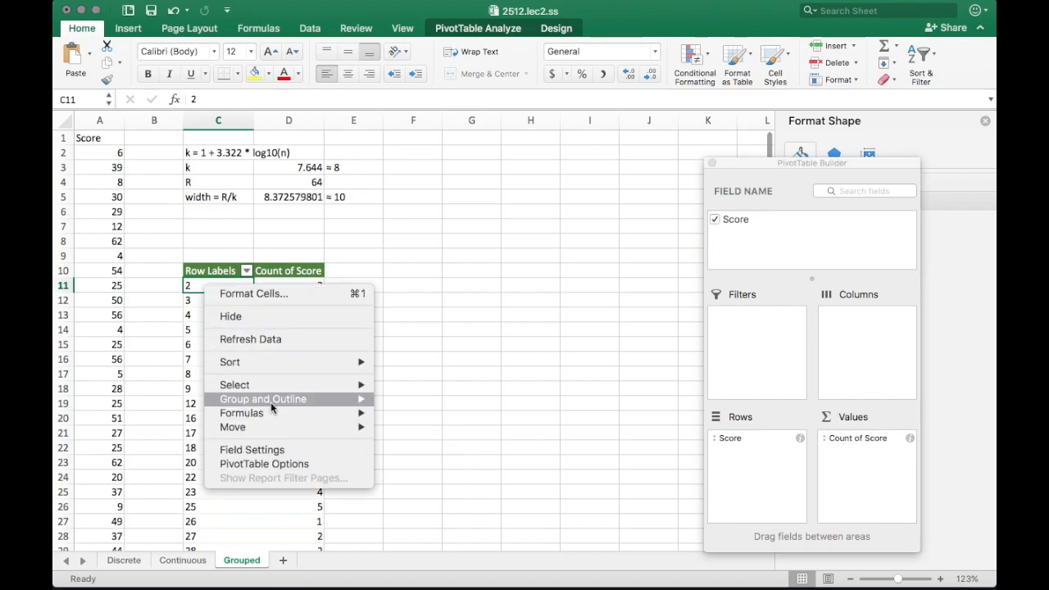
mouse_move(272, 407)
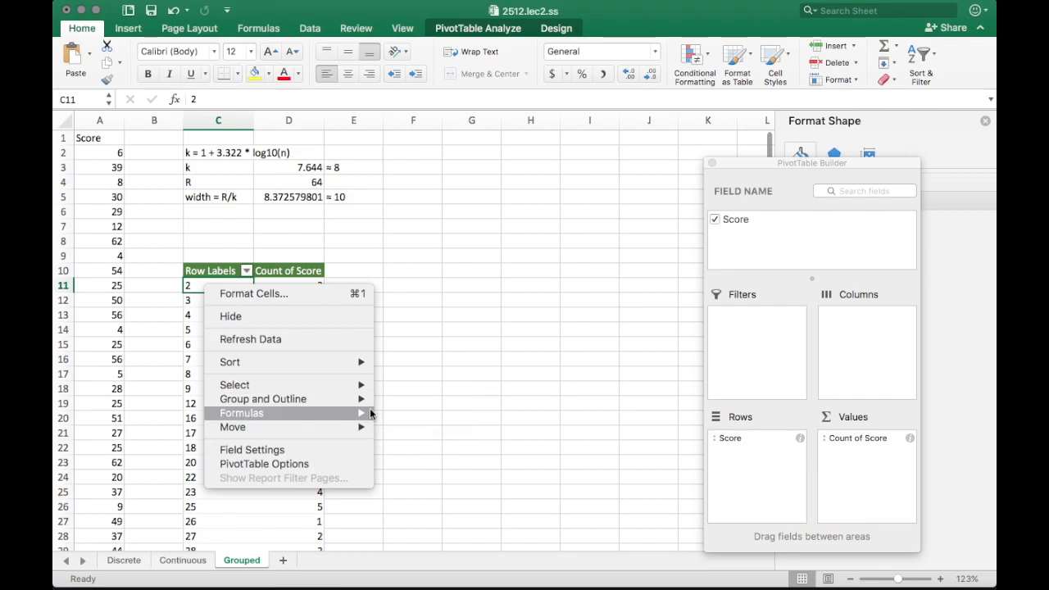
mouse_move(372, 417)
mouse_move(359, 399)
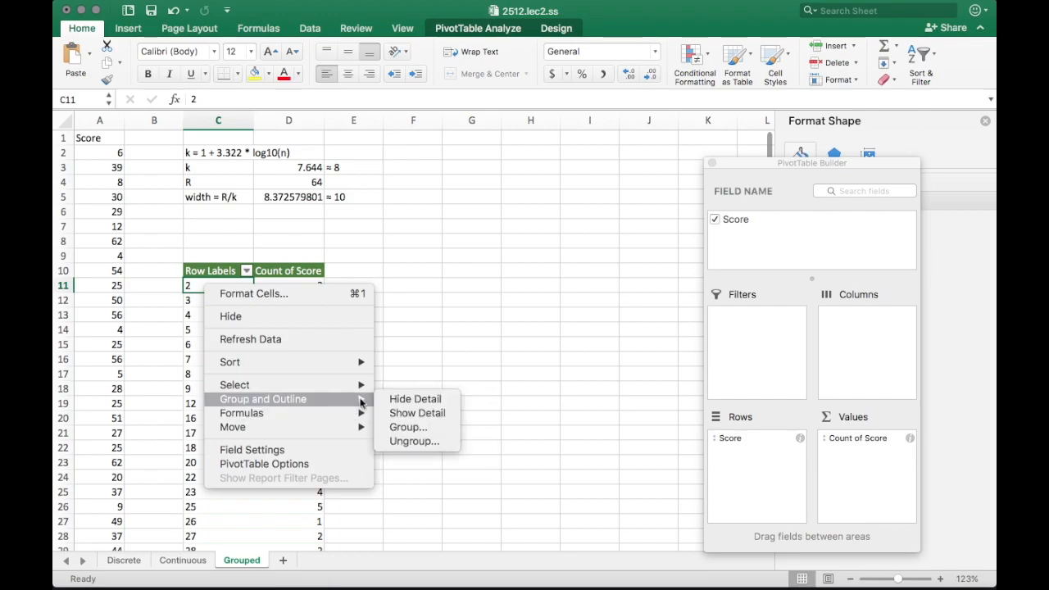
left_click(424, 433)
left_click_drag(421, 368, 500, 193)
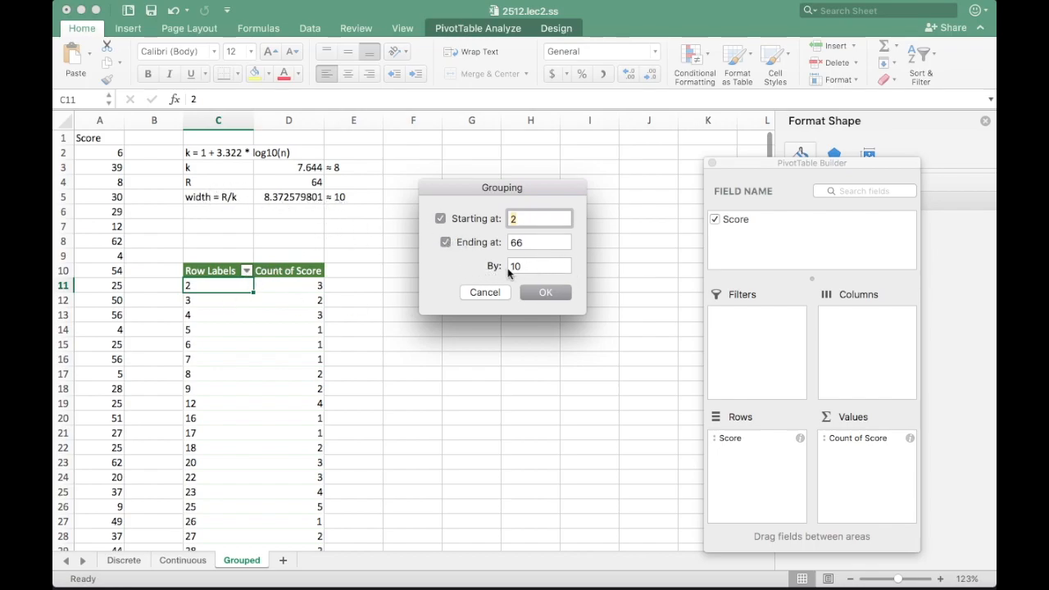
left_click_drag(469, 191, 388, 170)
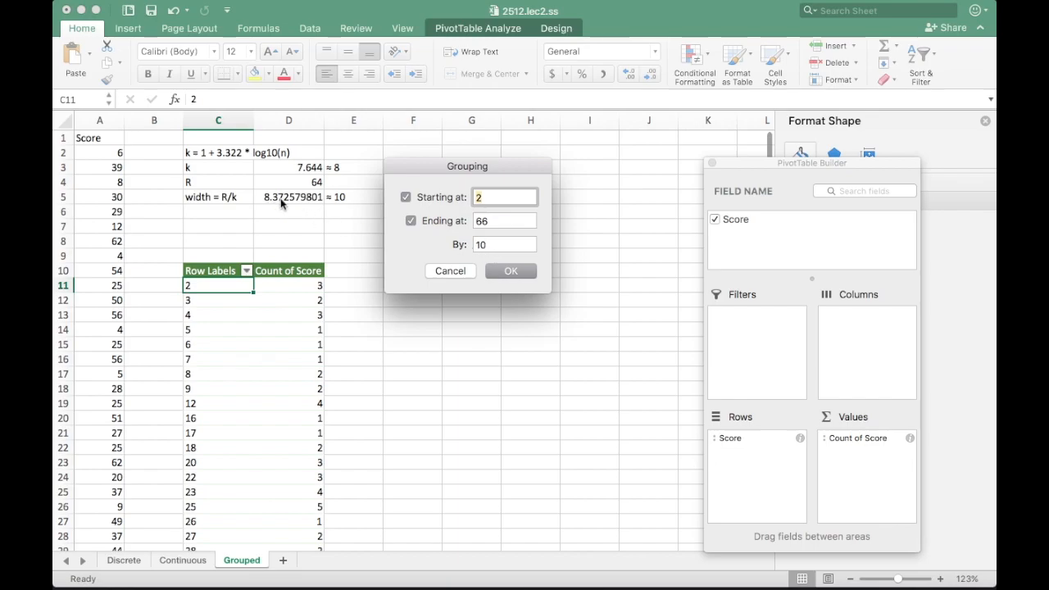
left_click(509, 272)
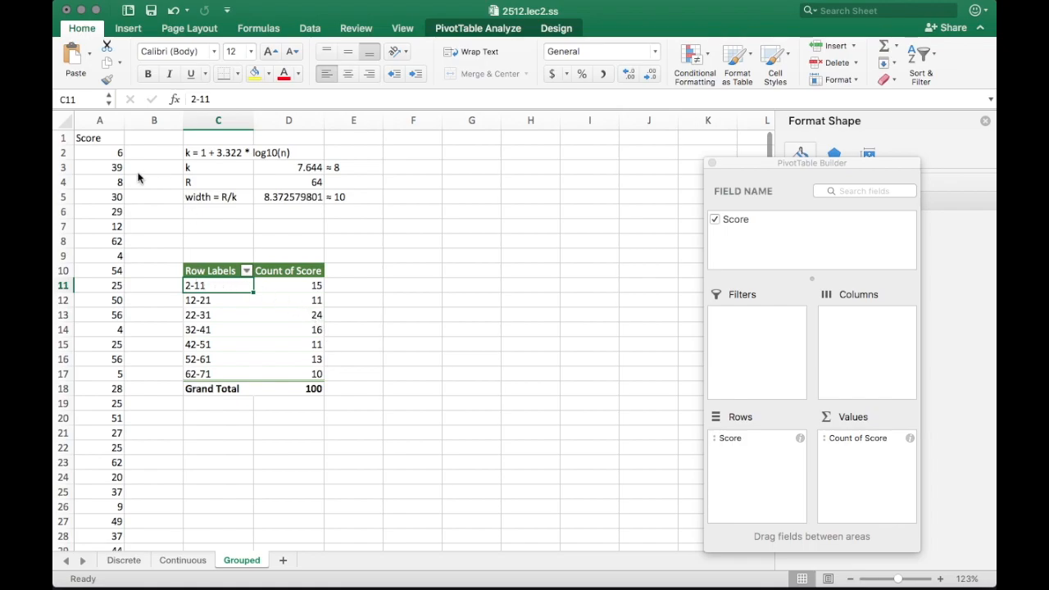
Insert a column chart of the grouped classes 2-11 through 62-71 and their counts
left_click(190, 299)
left_click(191, 316)
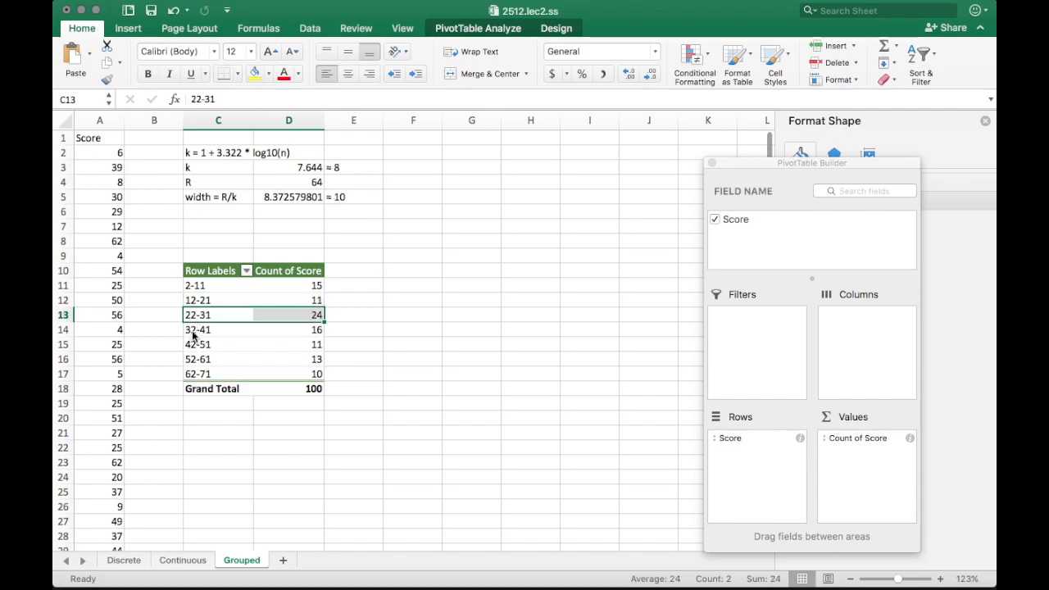
left_click(217, 286)
left_click_drag(217, 293, 316, 376)
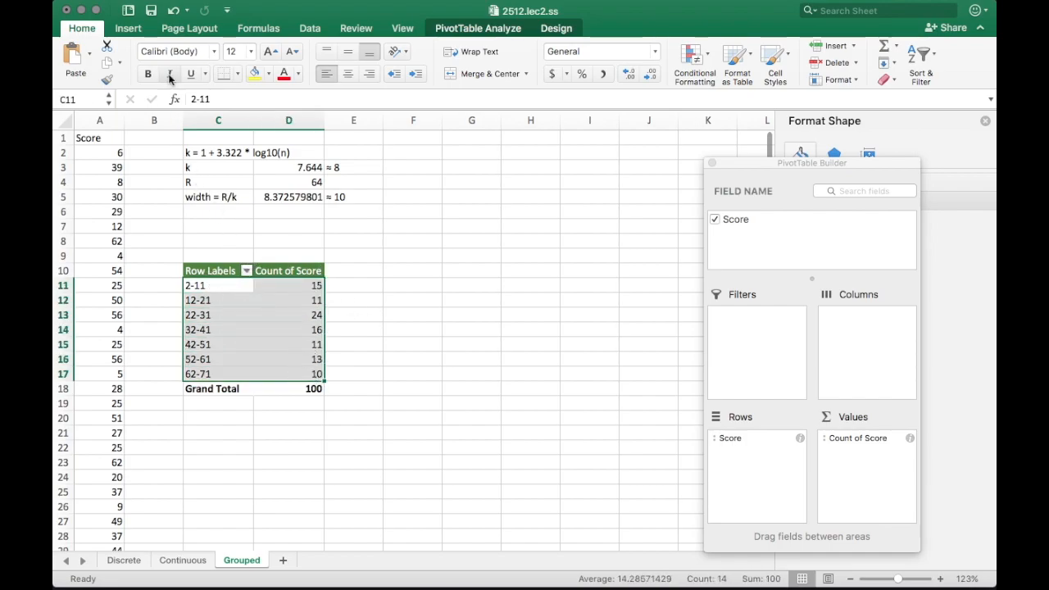
left_click(130, 30)
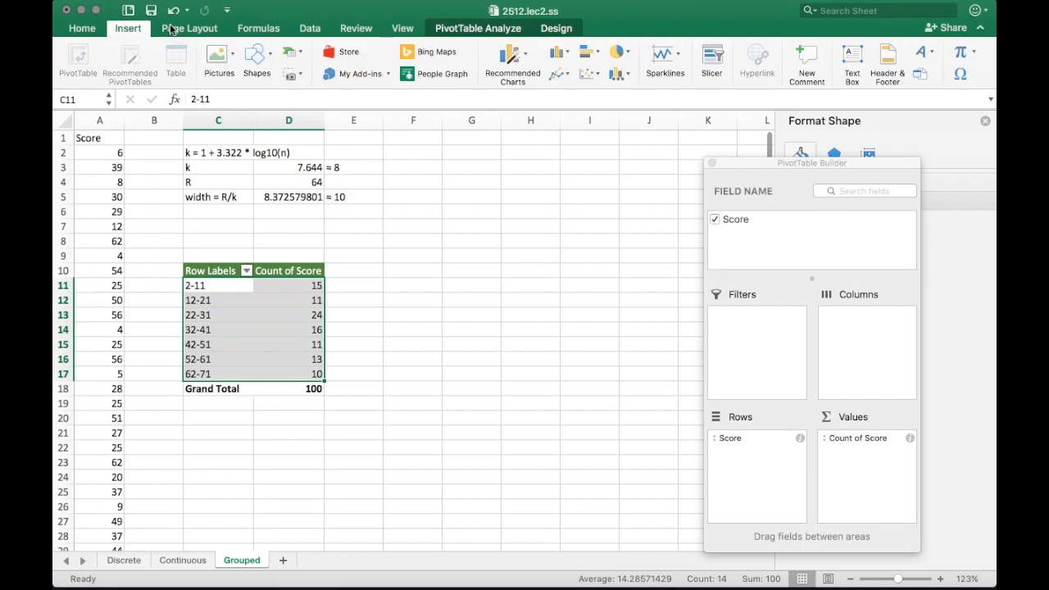
left_click(526, 64)
left_click(563, 156)
Move the column chart down and left, then enlarge it toward the top right
left_click_drag(537, 266, 440, 310)
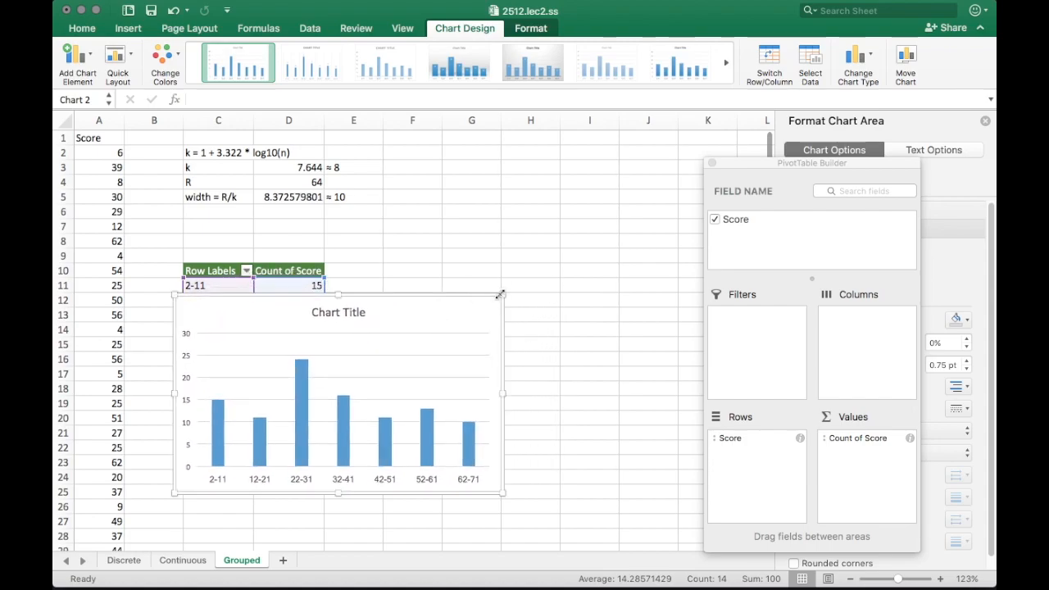
left_click_drag(501, 295, 643, 198)
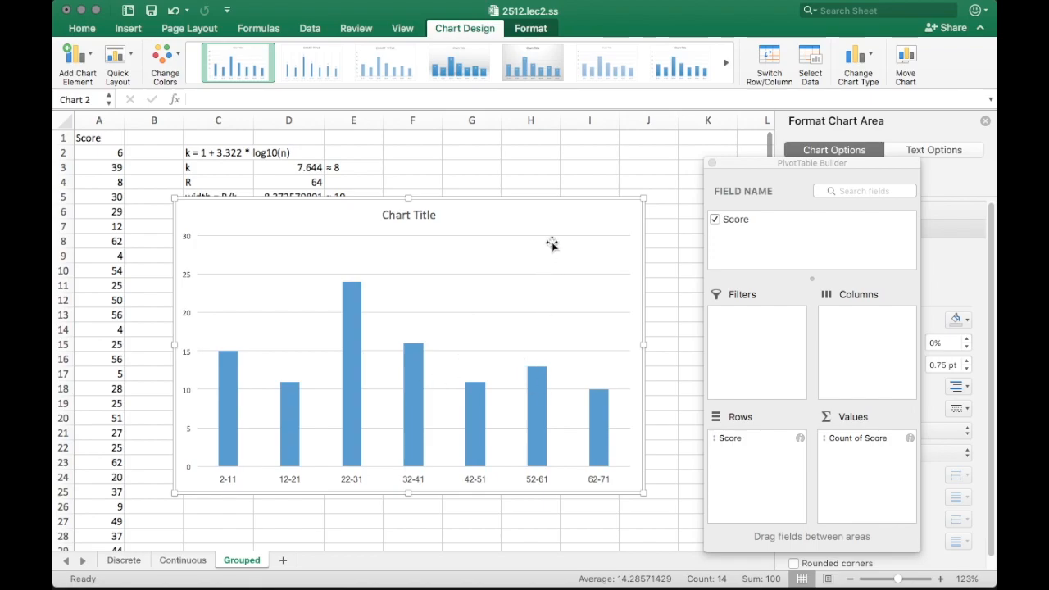
scroll(551, 272, "down", 3)
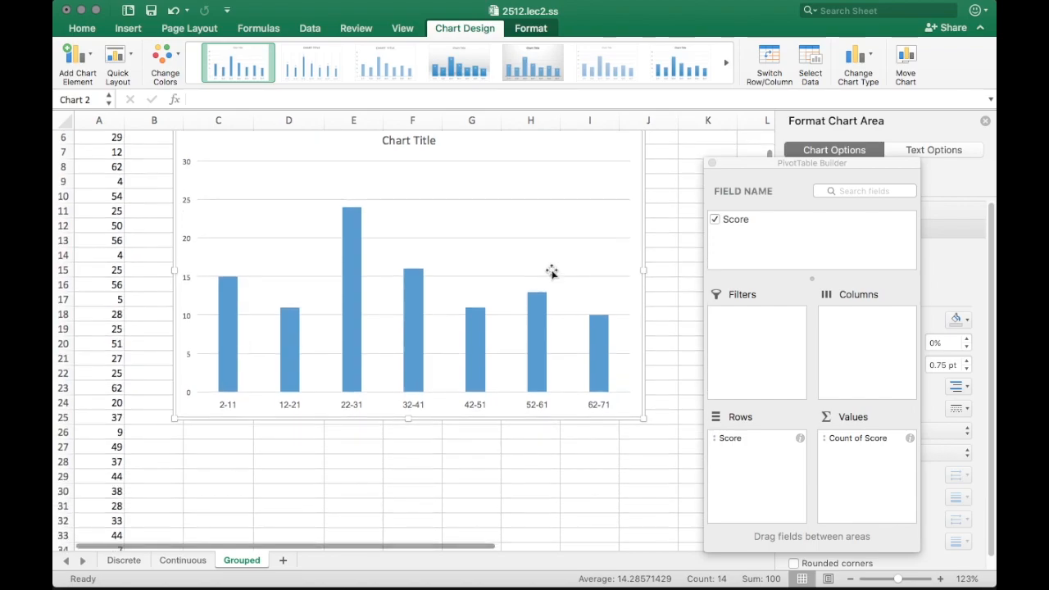
scroll(552, 272, "up", 3)
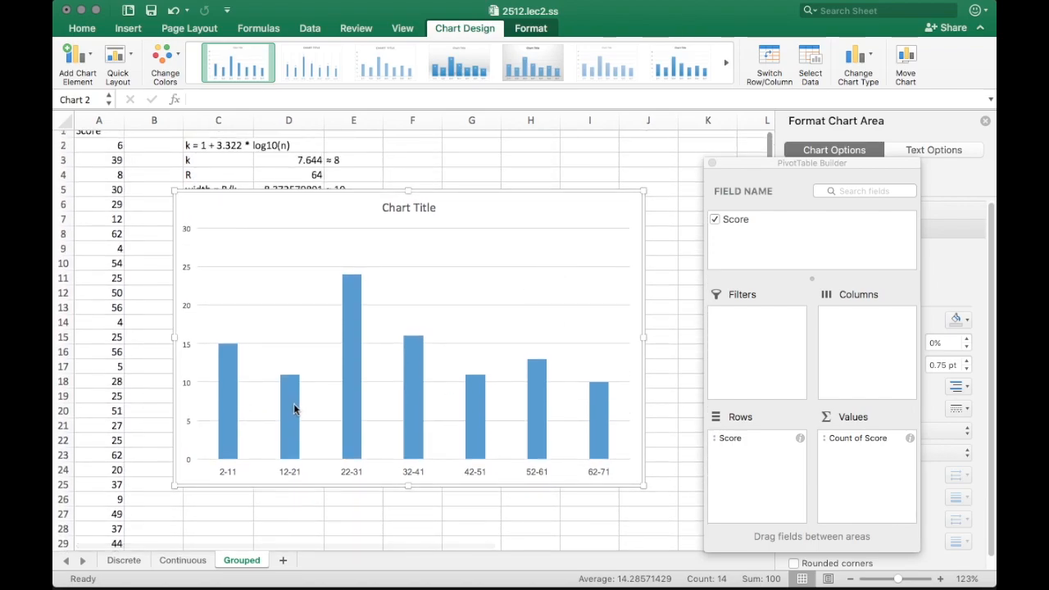
left_click(223, 423)
Add count labels 15, 11, 24, 16, 11, 13, 10 to the bars, close PivotTable Builder, raise the chart
right_click(223, 423)
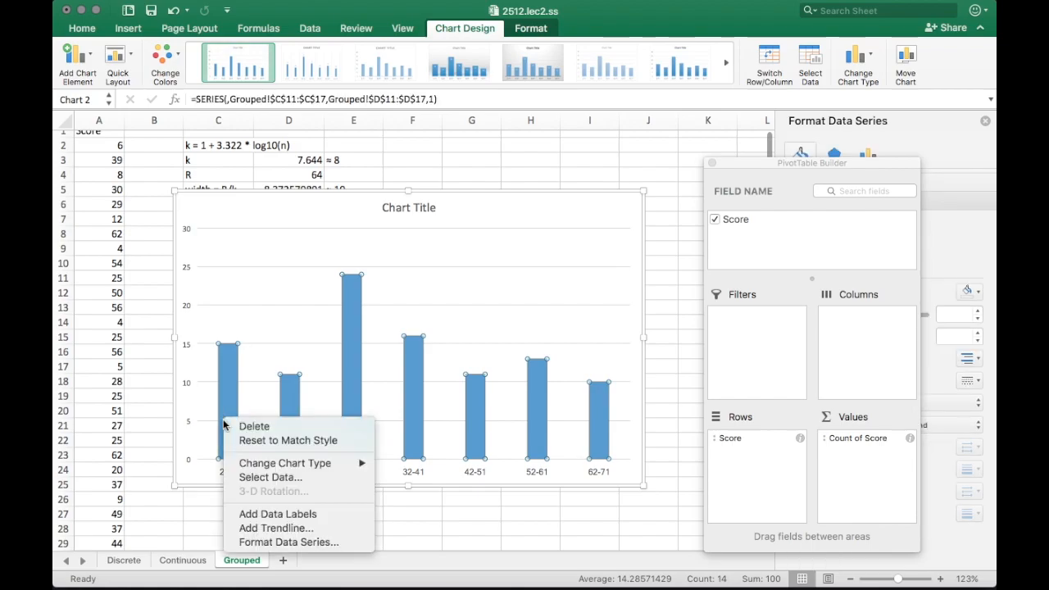
left_click(291, 516)
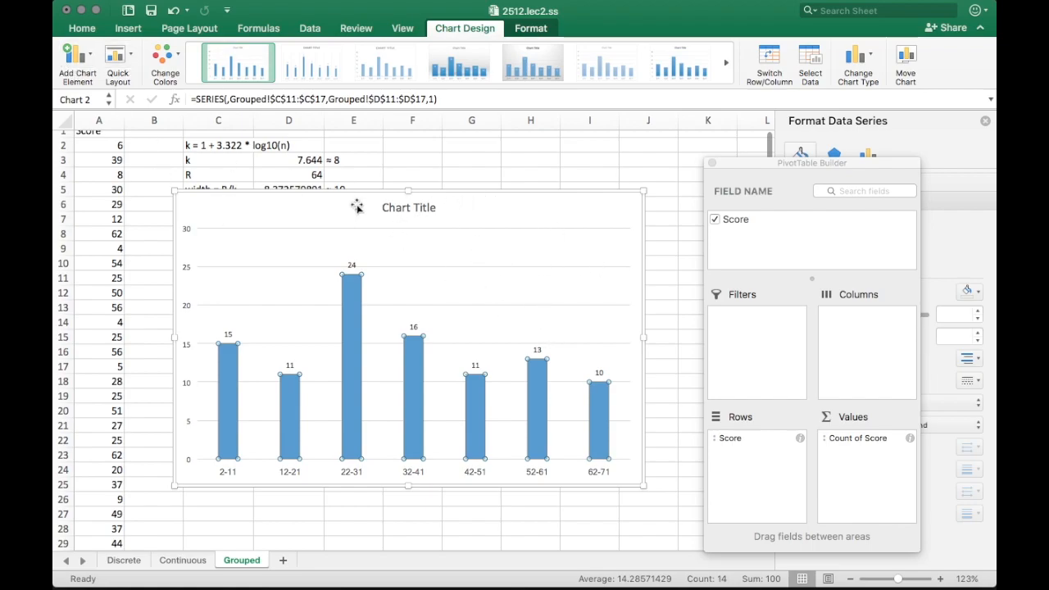
left_click(711, 163)
left_click_drag(604, 197, 590, 141)
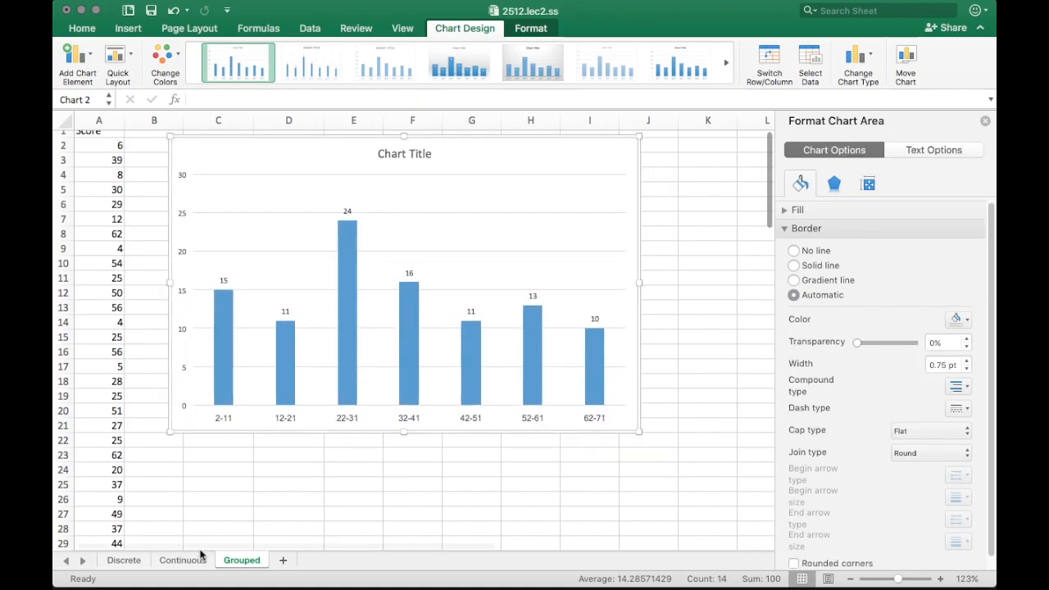
On the Continuous sheet, shift the histogram right and select pivot range C4:D19
left_click(202, 556)
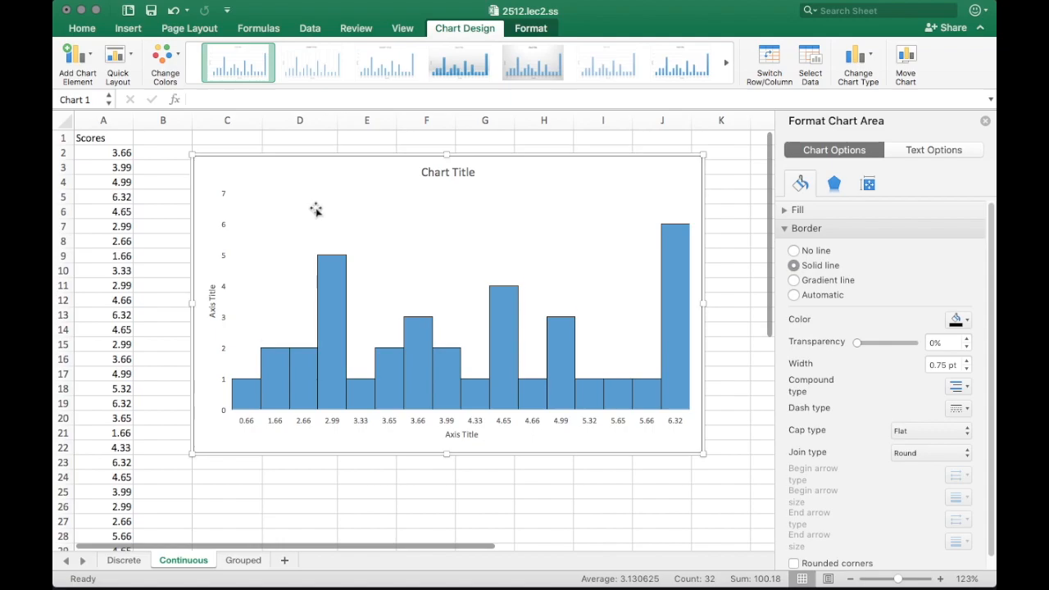
left_click_drag(319, 180, 498, 173)
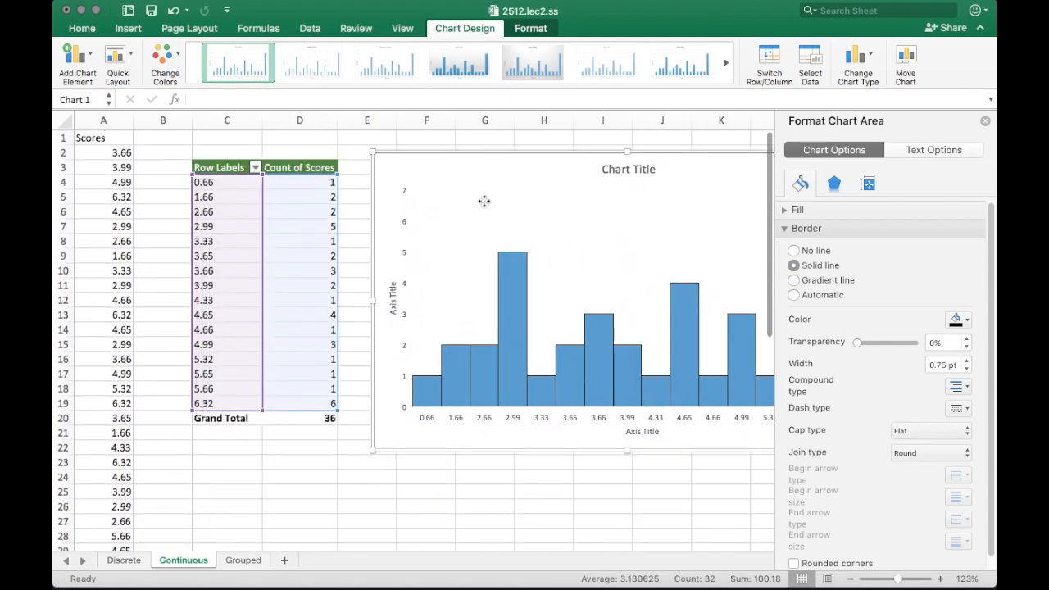
left_click(360, 168)
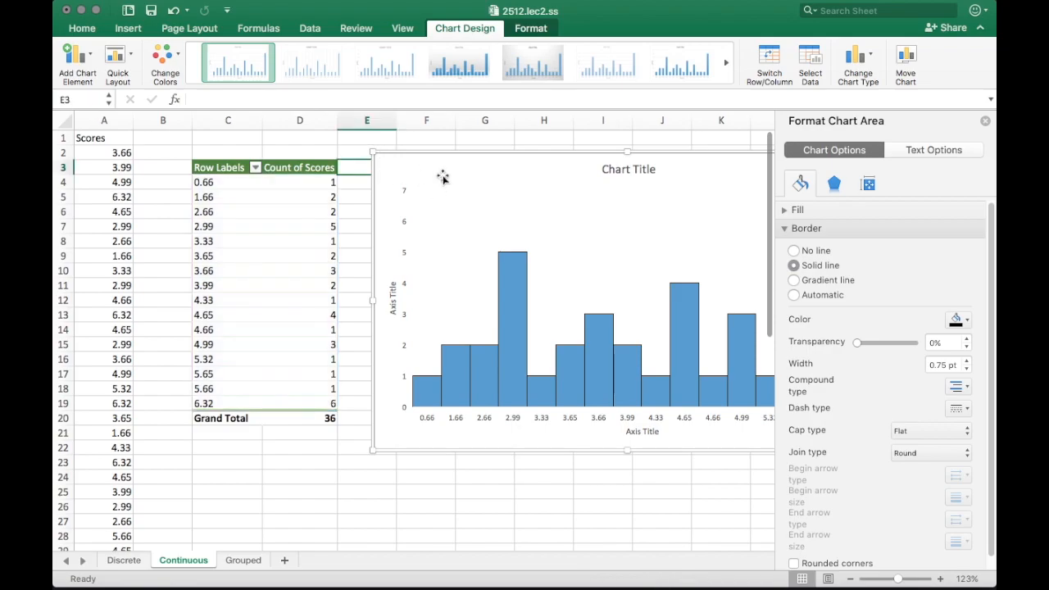
left_click_drag(205, 182, 281, 399)
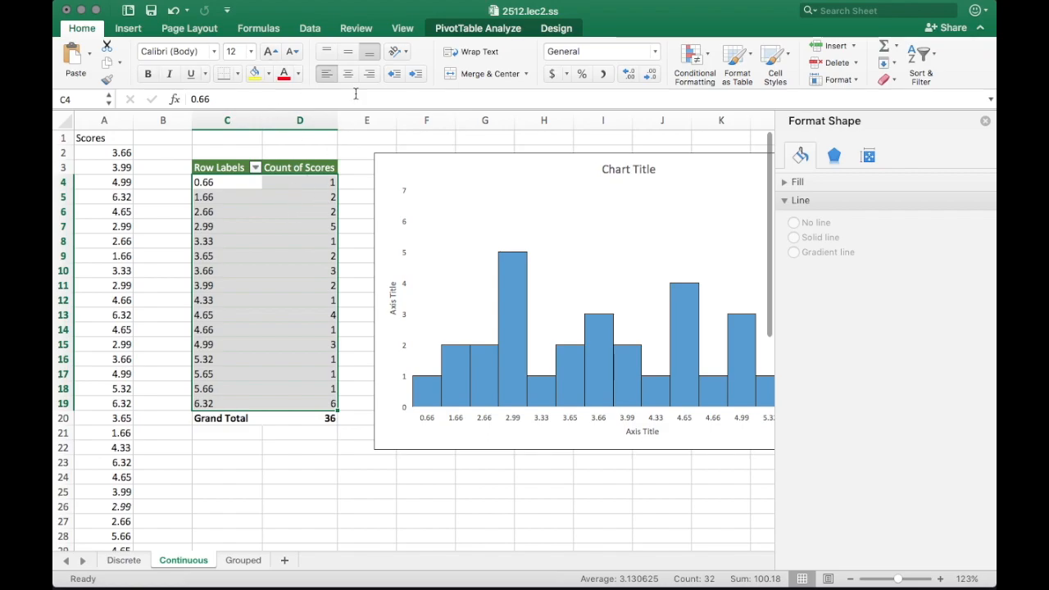
Try a Line with Markers chart of the pivot data, then delete it
left_click(128, 28)
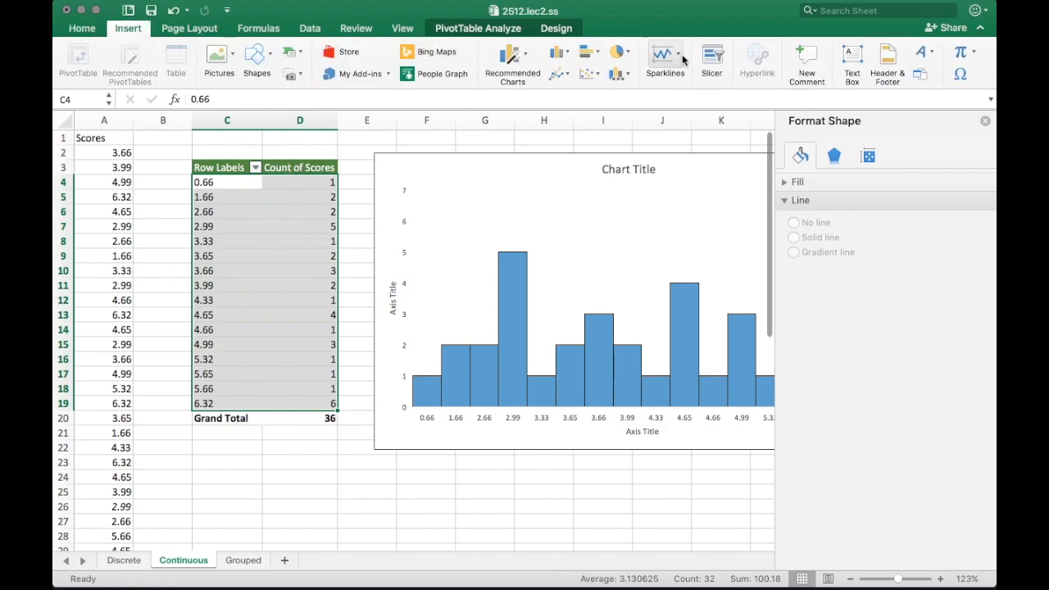
left_click(564, 52)
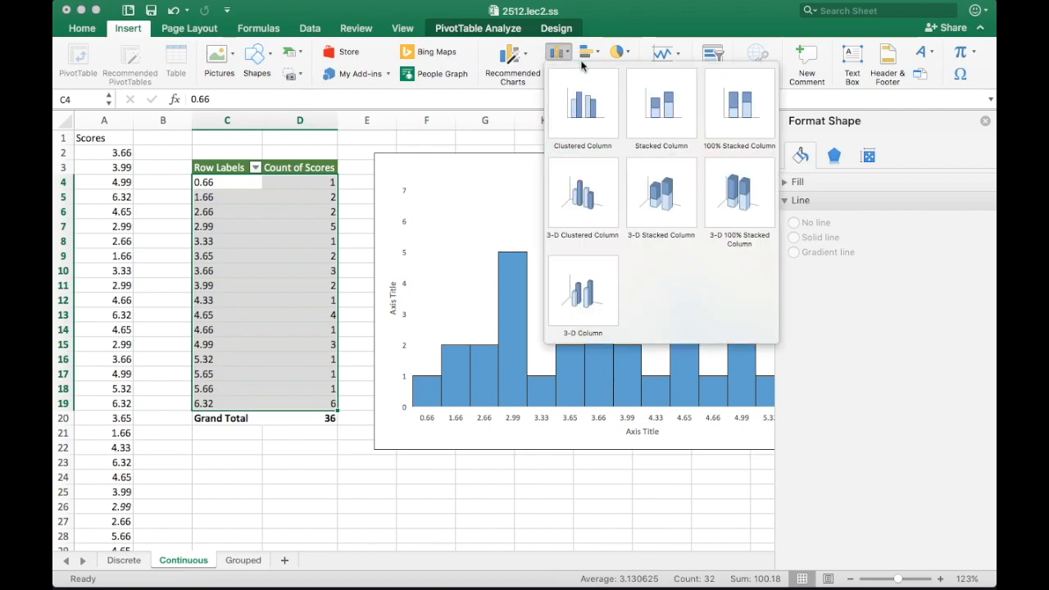
left_click(581, 66)
left_click(559, 74)
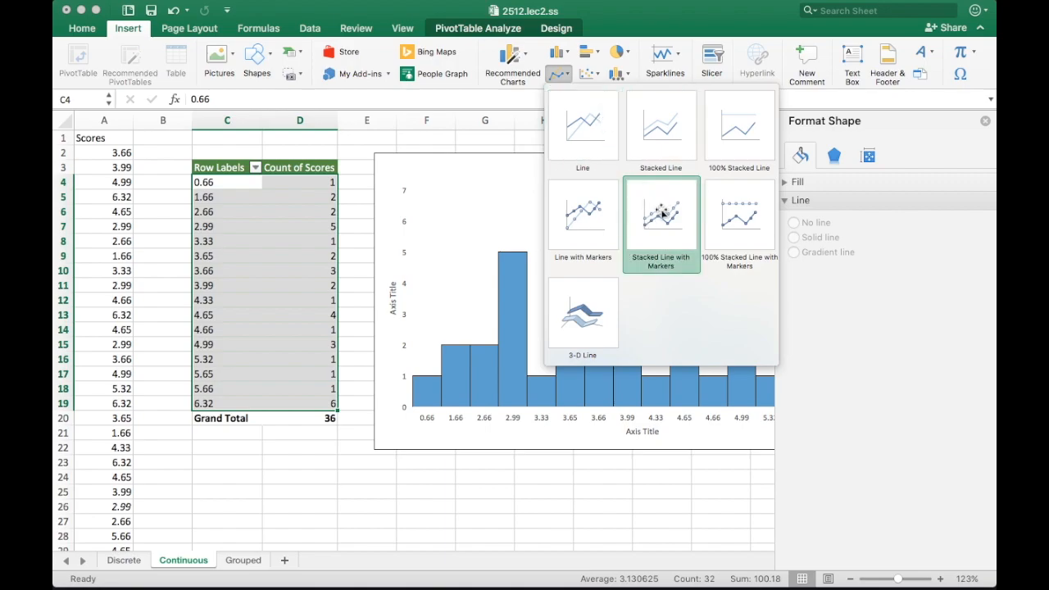
left_click(594, 225)
left_click_drag(557, 263, 563, 202)
key("Delete")
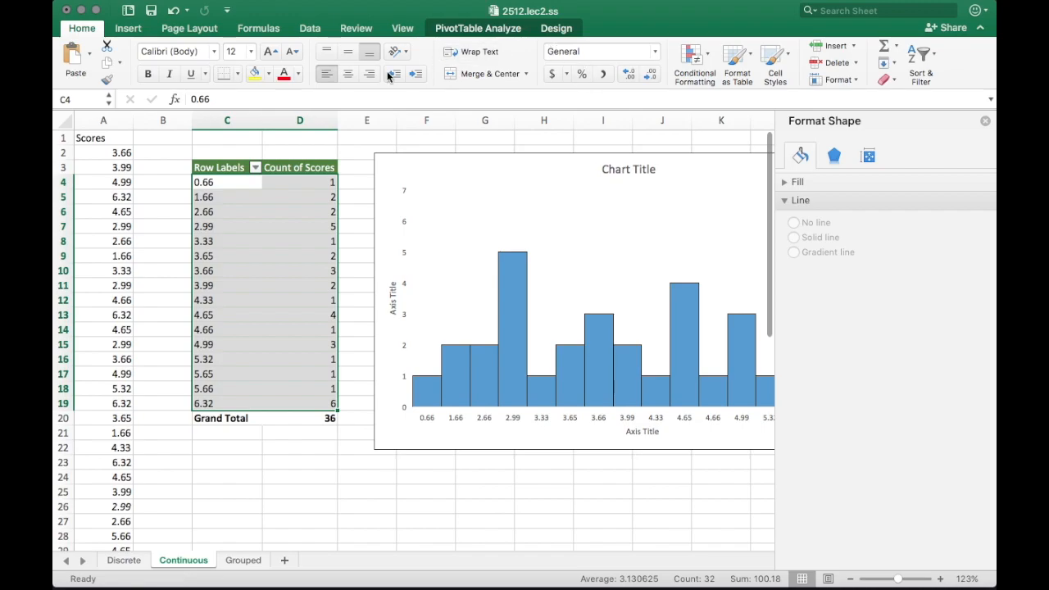
Insert a Scatter with Straight Lines and Markers chart of the pivot counts
left_click(128, 27)
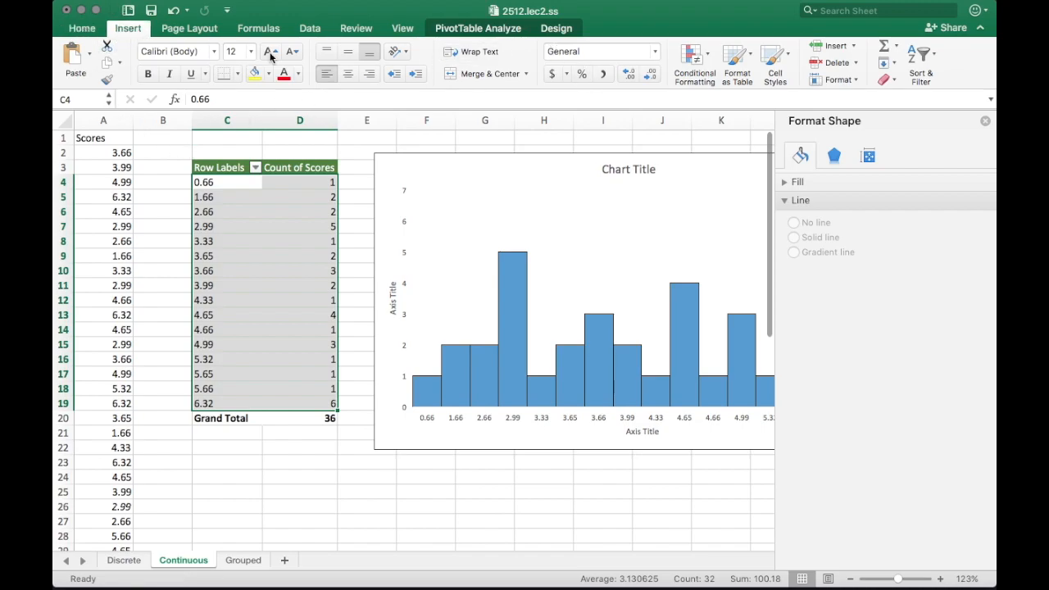
left_click(509, 61)
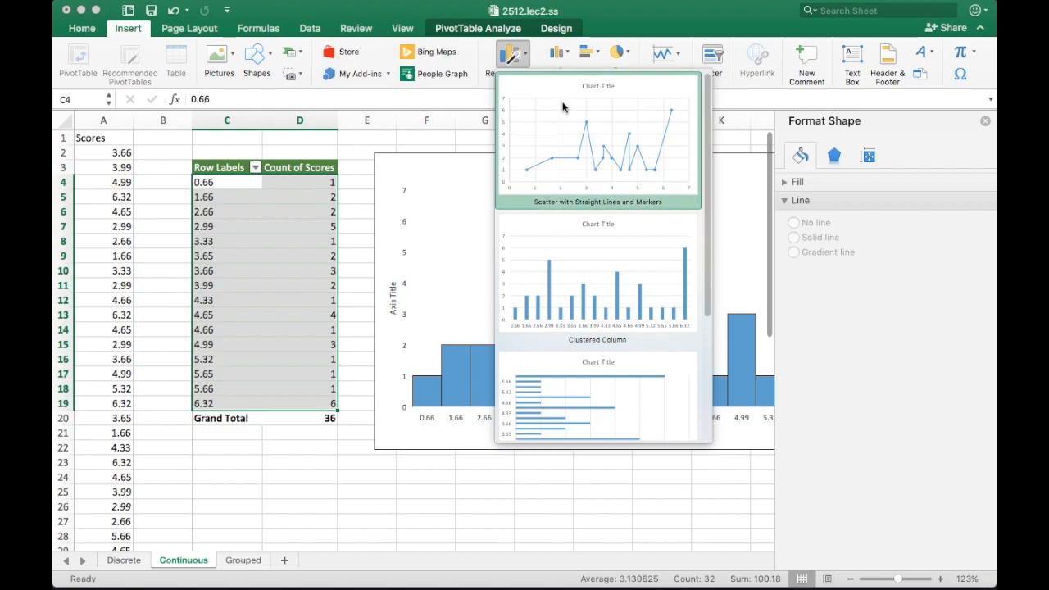
left_click(623, 29)
left_click(586, 73)
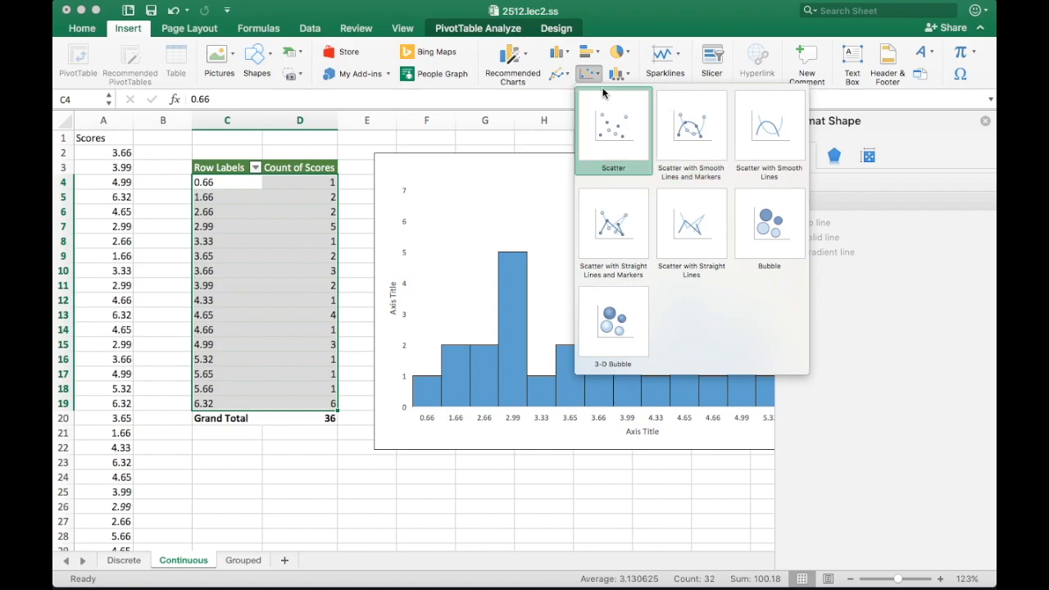
left_click(632, 239)
Enlarge the scatter chart and label each point with its count
left_click_drag(564, 268, 363, 186)
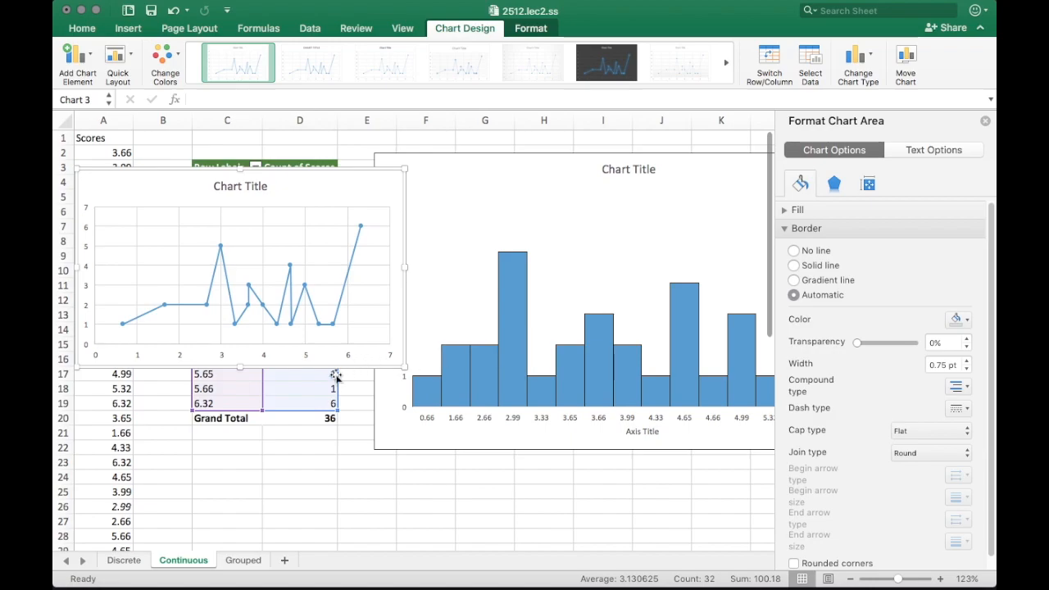
left_click_drag(399, 370, 446, 424)
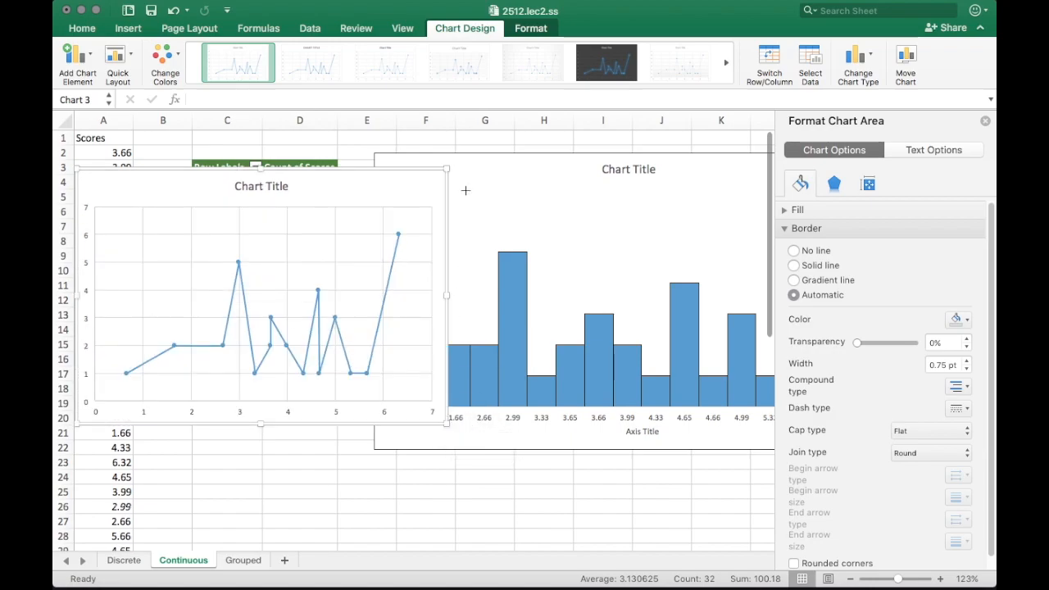
left_click_drag(446, 170, 571, 182)
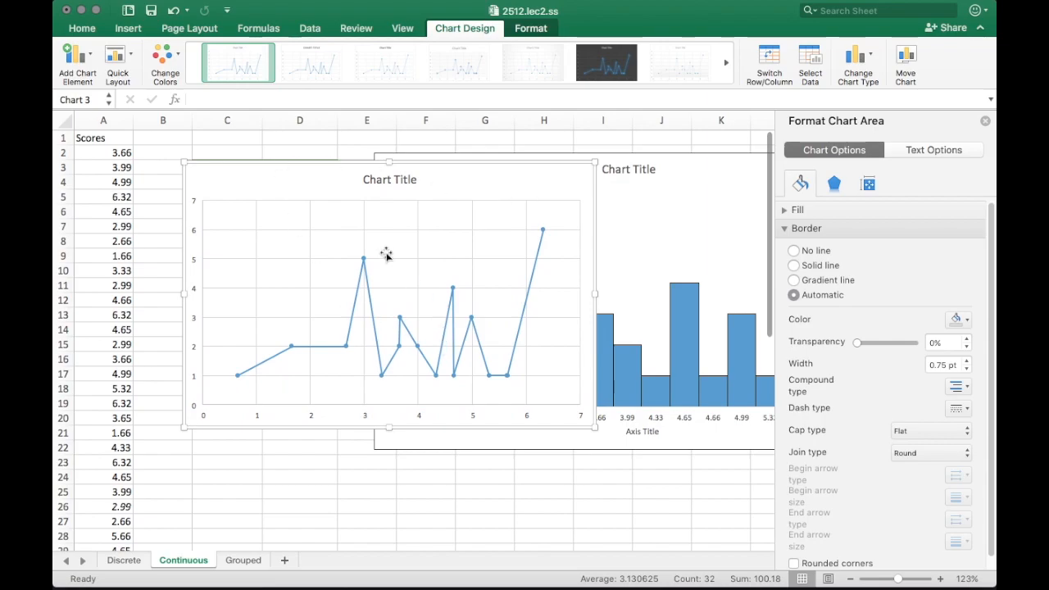
left_click(238, 376)
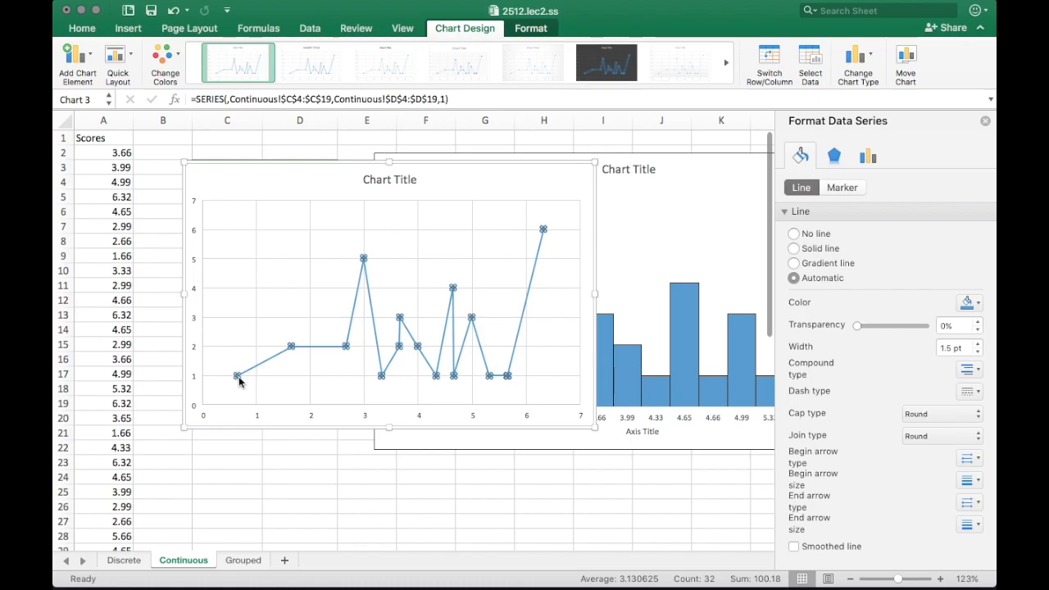
right_click(239, 380)
left_click(298, 485)
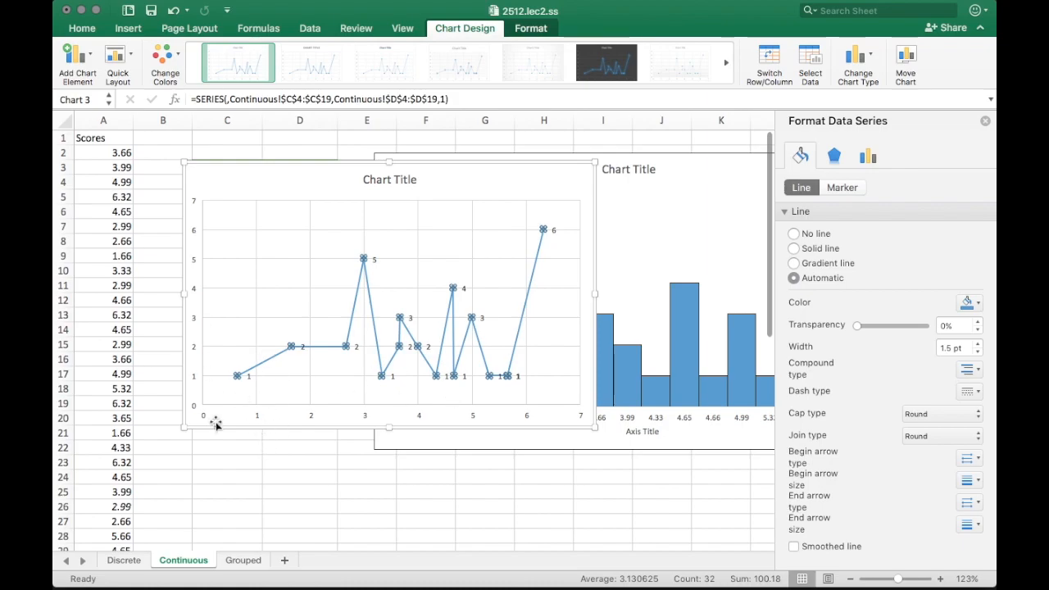
Reposition the scatter chart beside the pivot table, then delete it
left_click_drag(498, 178, 472, 173)
left_click_drag(543, 178, 607, 205)
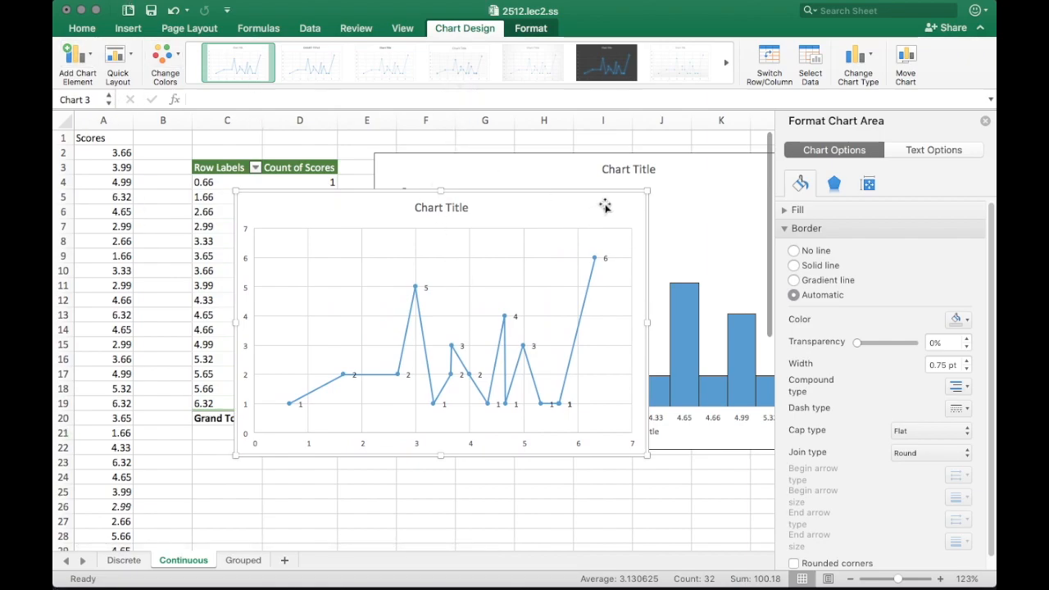
key("Delete")
Switch to the Grouped sheet showing the column chart of counts 15, 11, 24, 16, 11, 13, 10
left_click(244, 560)
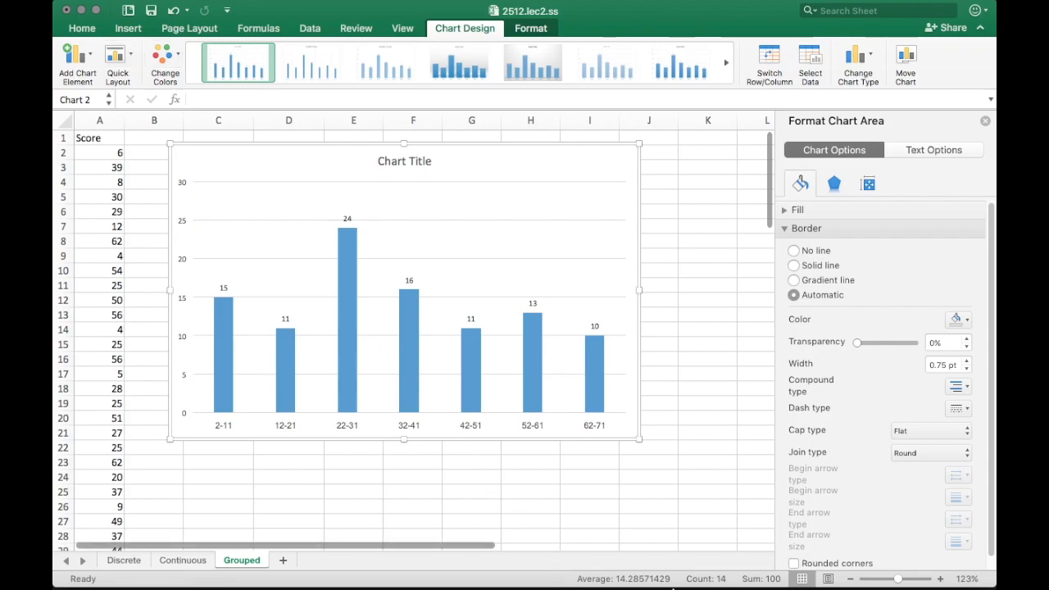
mouse_move(729, 580)
mouse_move(709, 9)
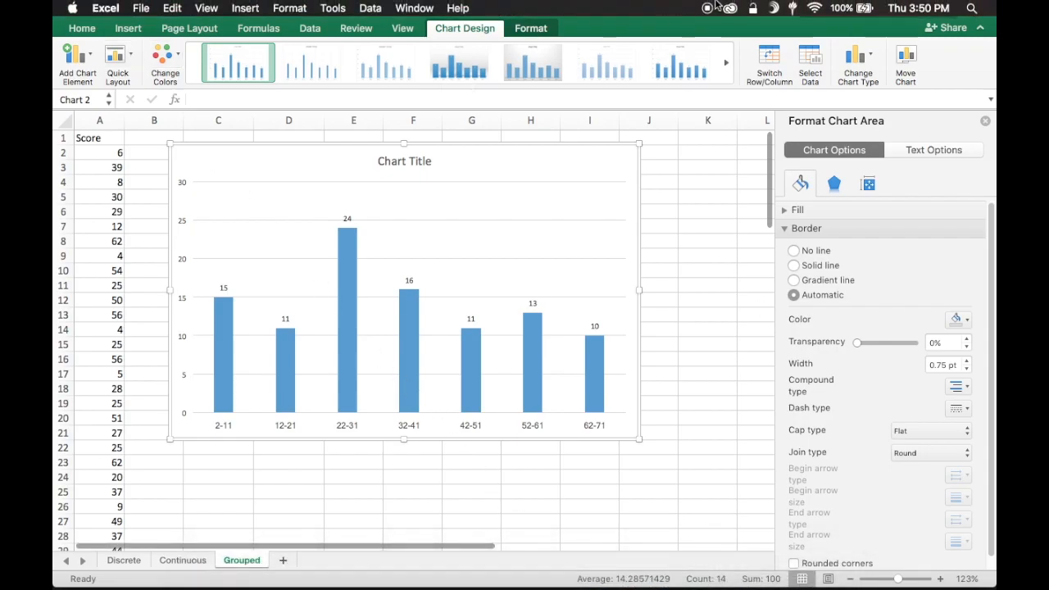